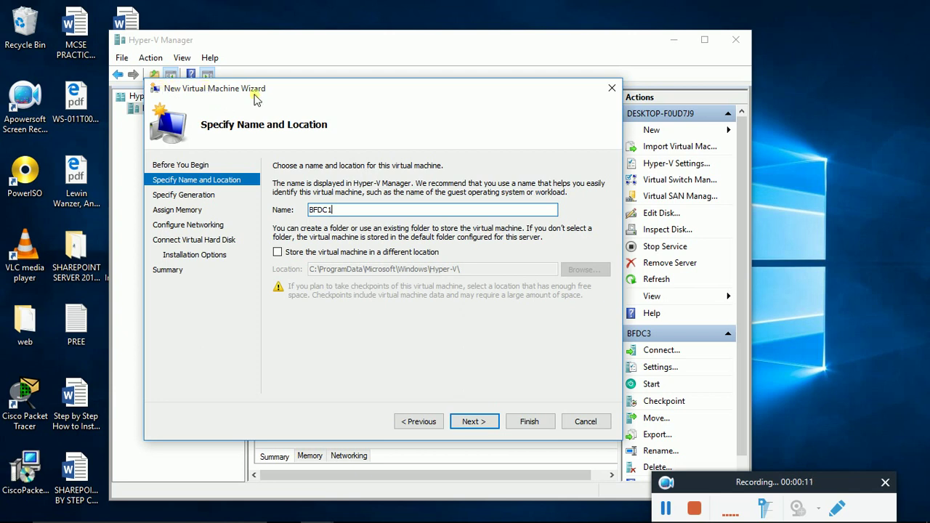
Step: Keep Generation 1 and default memory, and connect BFDC1 to New Virtual Switch
{"action": "left_click", "coordinate": [483, 423]}
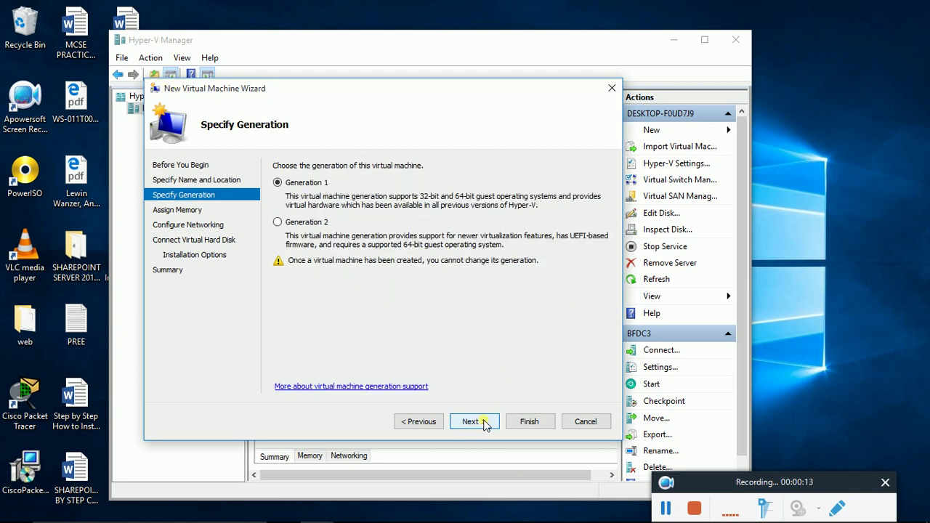
{"action": "left_click", "coordinate": [483, 423]}
{"action": "left_click", "coordinate": [483, 423]}
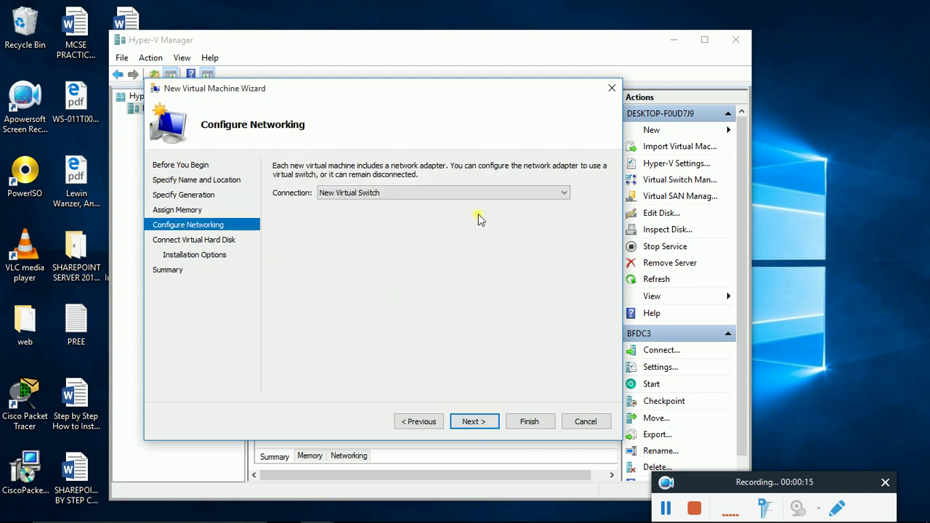
{"action": "left_click", "coordinate": [487, 194]}
{"action": "left_click", "coordinate": [378, 222]}
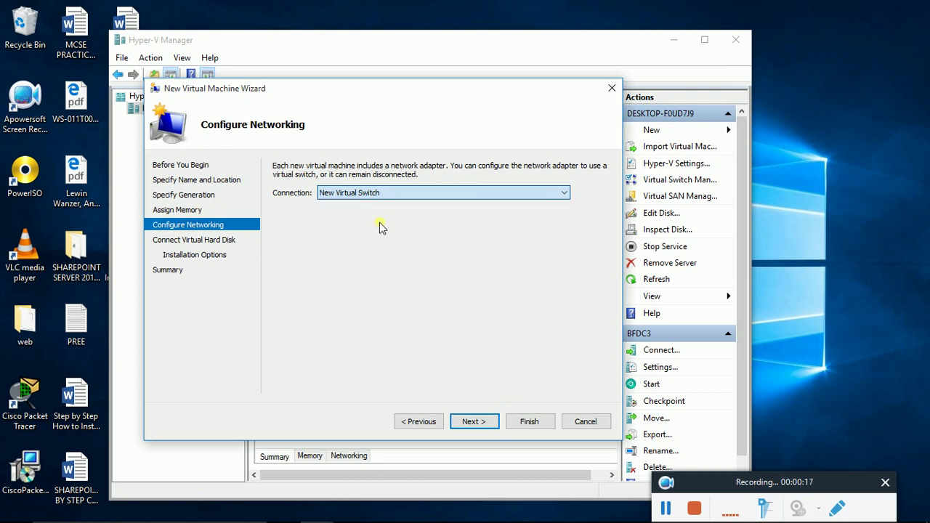
{"action": "left_click", "coordinate": [473, 422]}
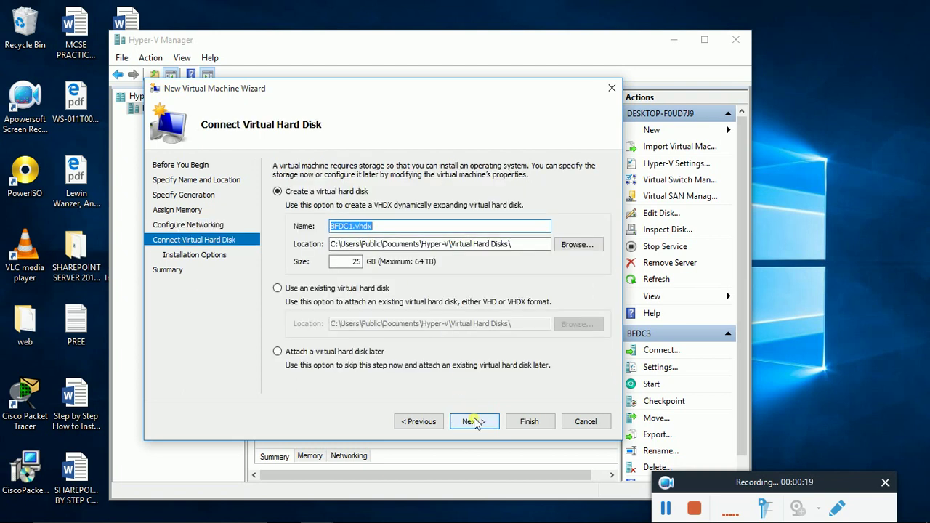
Step: Give BFDC1 a 25 GB disk, attach the en_windows_server_2012_r2_vl_x64_dvd ISO, and create it
{"action": "double_click", "coordinate": [356, 262]}
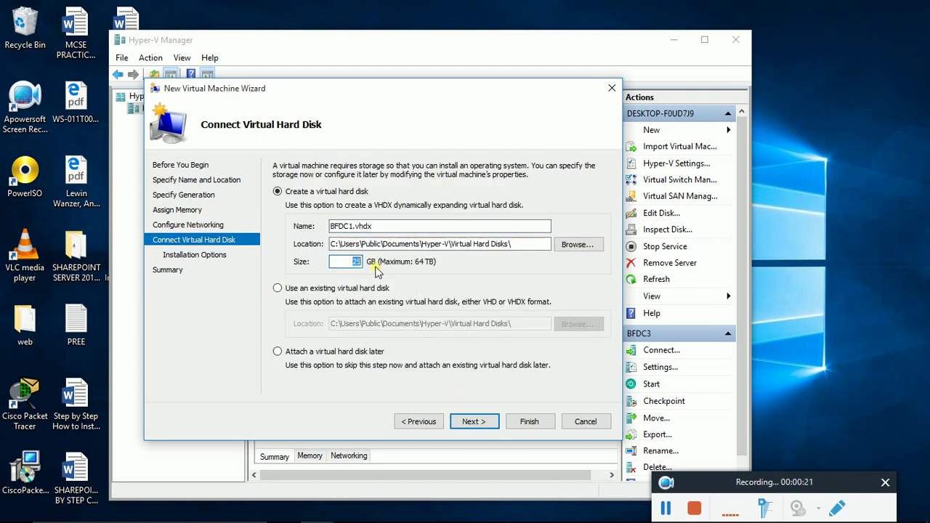
{"action": "type", "text": "25"}
{"action": "left_click", "coordinate": [474, 423]}
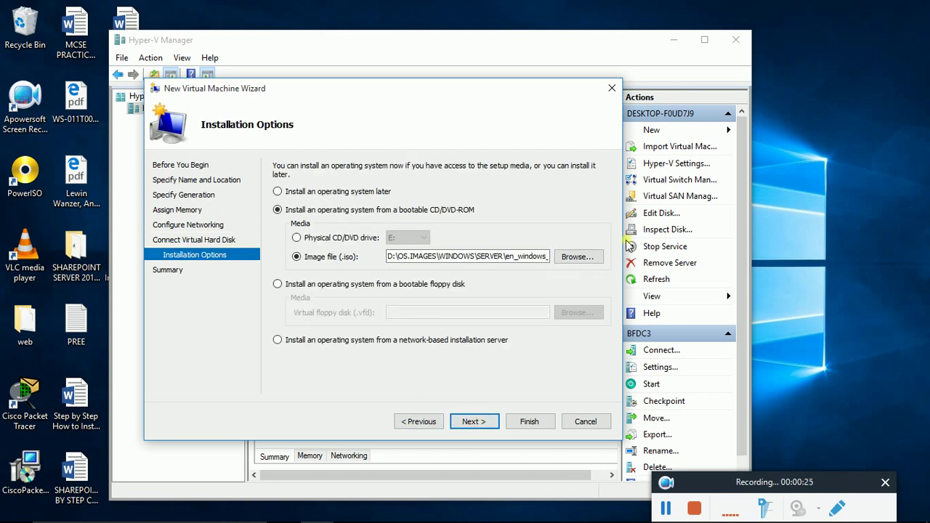
{"action": "left_click", "coordinate": [575, 258]}
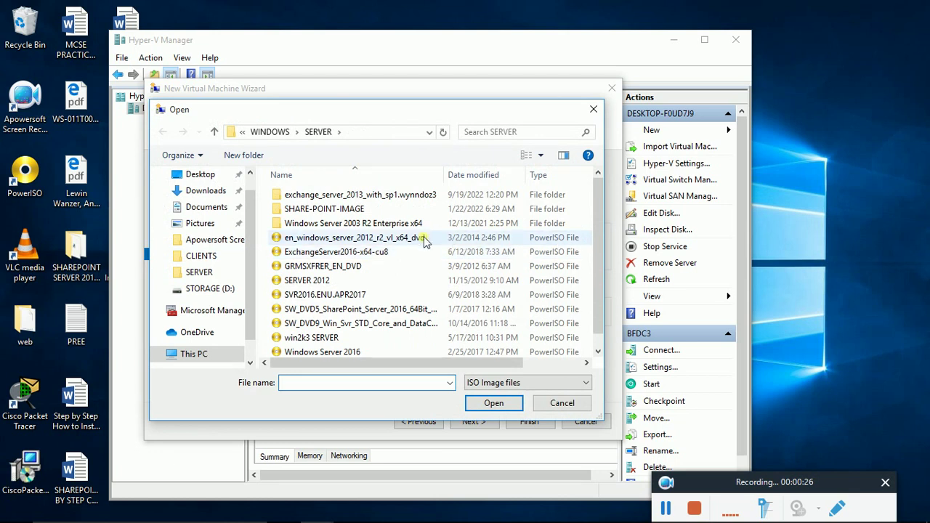
{"action": "left_click", "coordinate": [392, 239]}
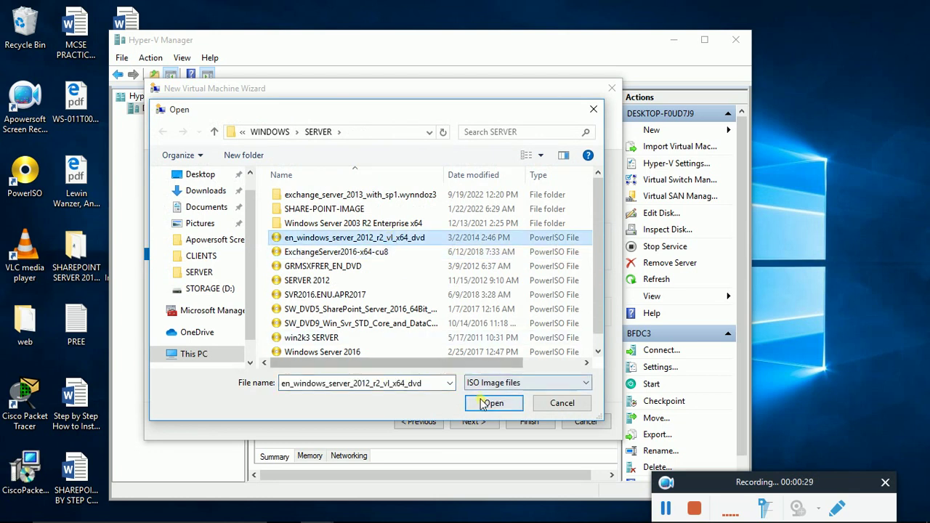
{"action": "left_click", "coordinate": [486, 403]}
{"action": "left_click", "coordinate": [478, 423]}
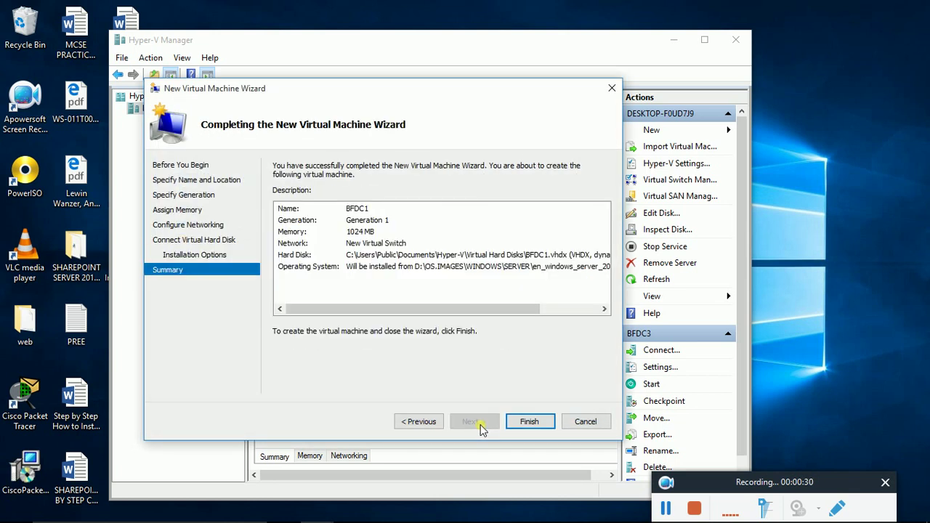
{"action": "left_click", "coordinate": [532, 423]}
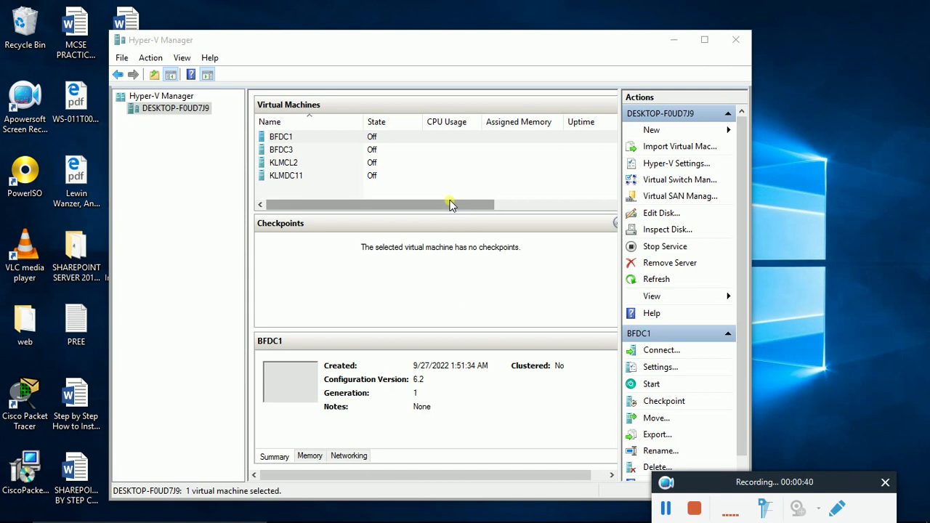
Step: Start BFDC1 from its context menu, leaving its name unchanged
{"action": "left_click", "coordinate": [283, 138]}
{"action": "right_click", "coordinate": [283, 139]}
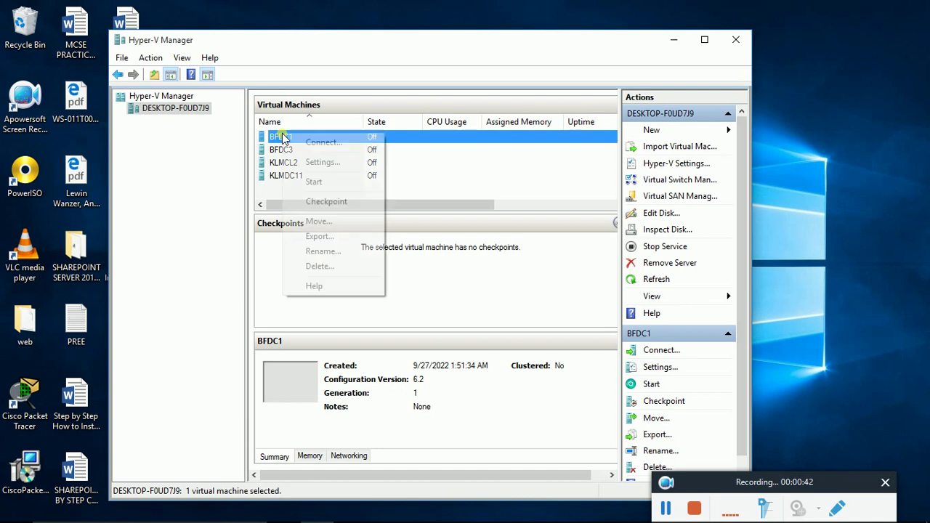
{"action": "left_click", "coordinate": [314, 182]}
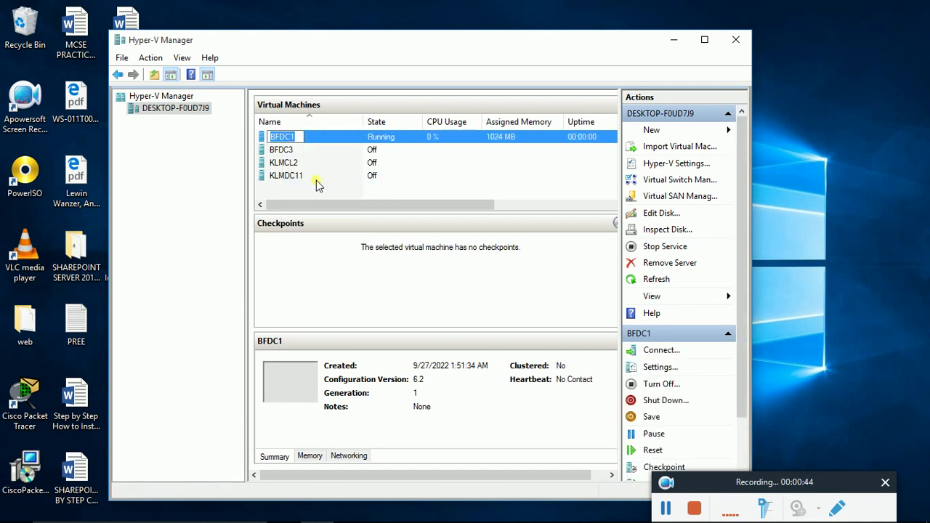
{"action": "left_click", "coordinate": [379, 141]}
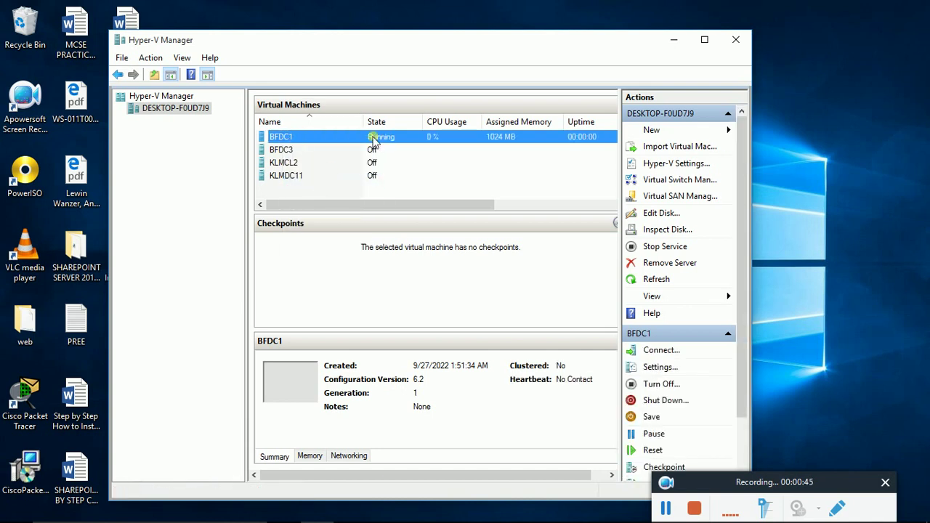
Step: Launch the New Virtual Machine Wizard from the host server and enter the name BFSHP2
{"action": "right_click", "coordinate": [153, 107]}
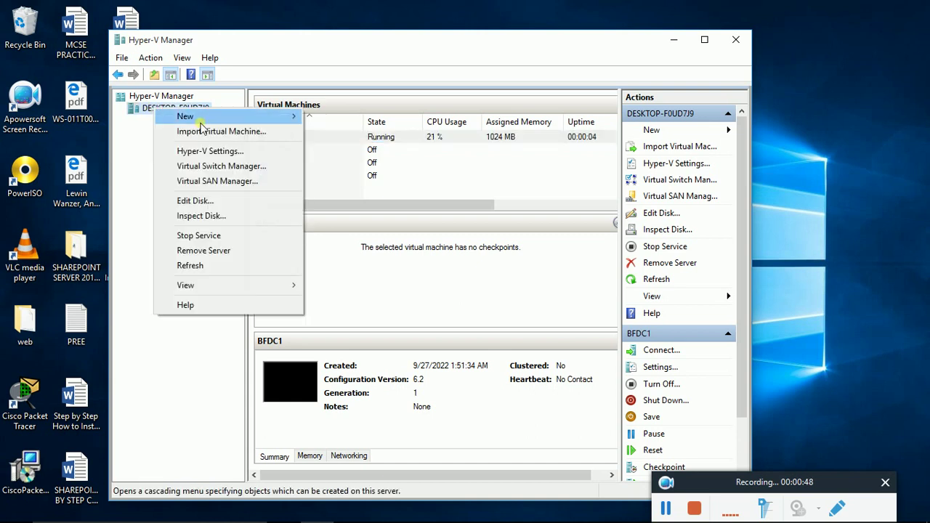
{"action": "mouse_move", "coordinate": [228, 122]}
{"action": "left_click", "coordinate": [378, 117]}
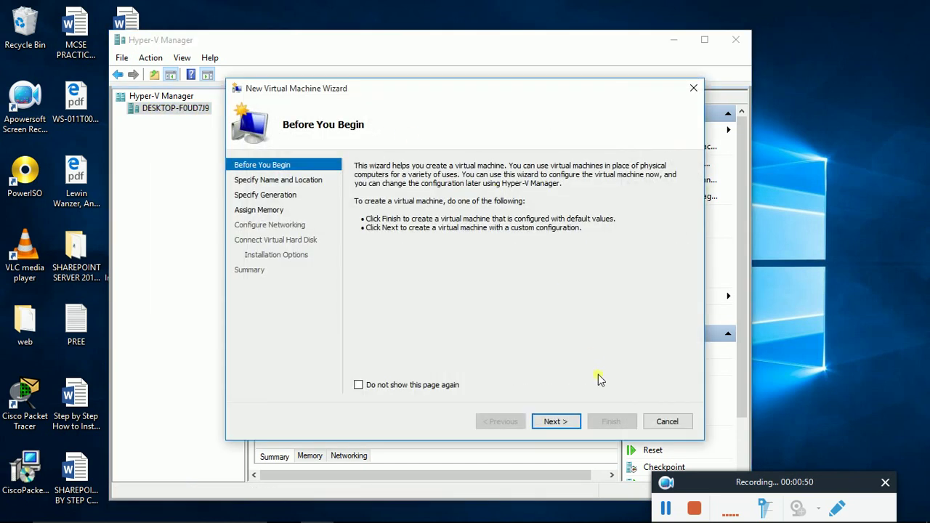
{"action": "left_click", "coordinate": [566, 423]}
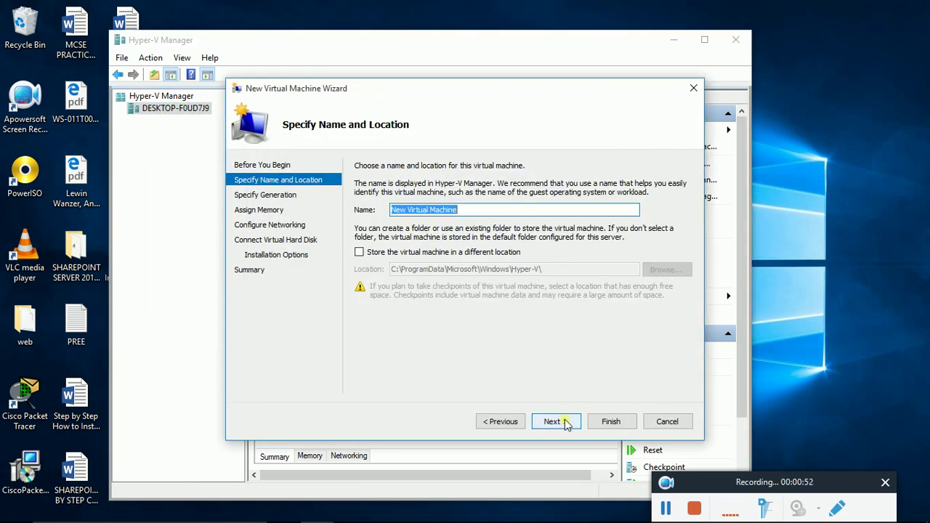
{"action": "key", "text": "BackSpace"}
{"action": "type", "text": "BFSHP"}
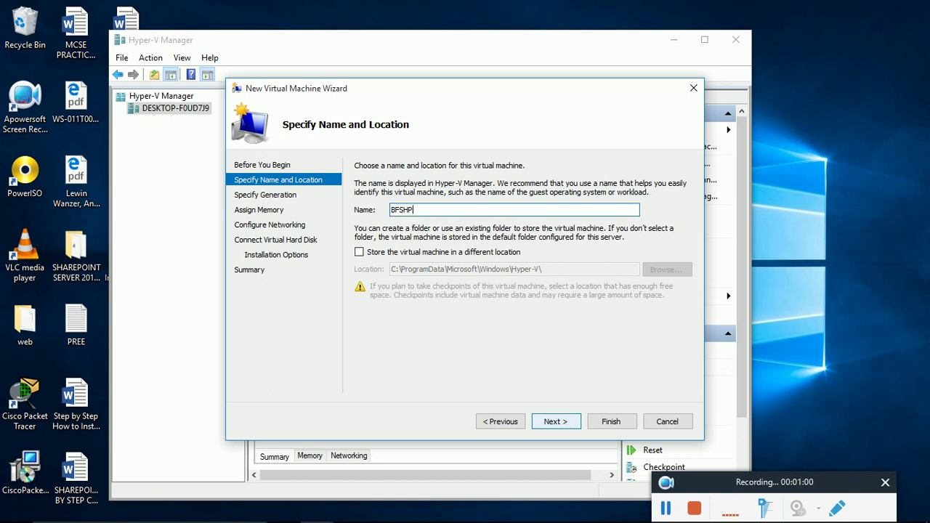
{"action": "type", "text": "2"}
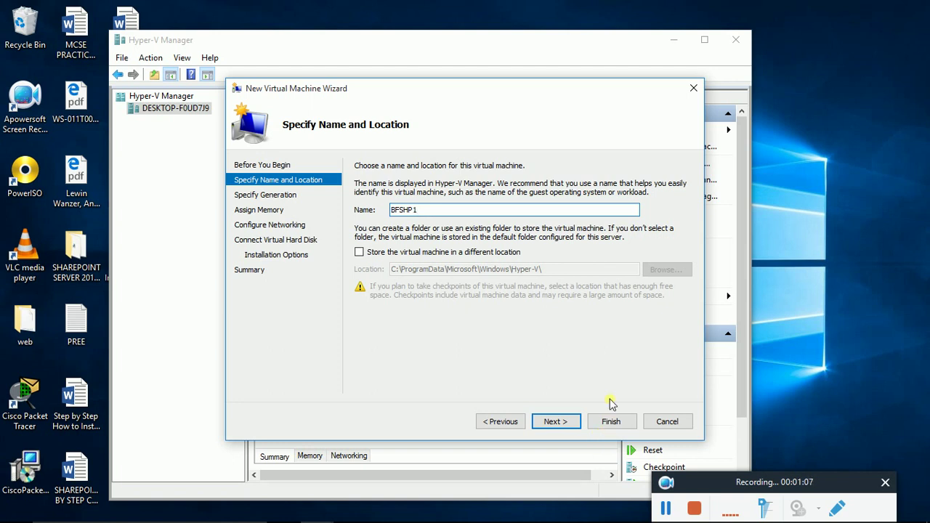
Step: Keep Generation 1 and default memory, use New Virtual Switch, and set a 50 GB disk
{"action": "left_click", "coordinate": [560, 421]}
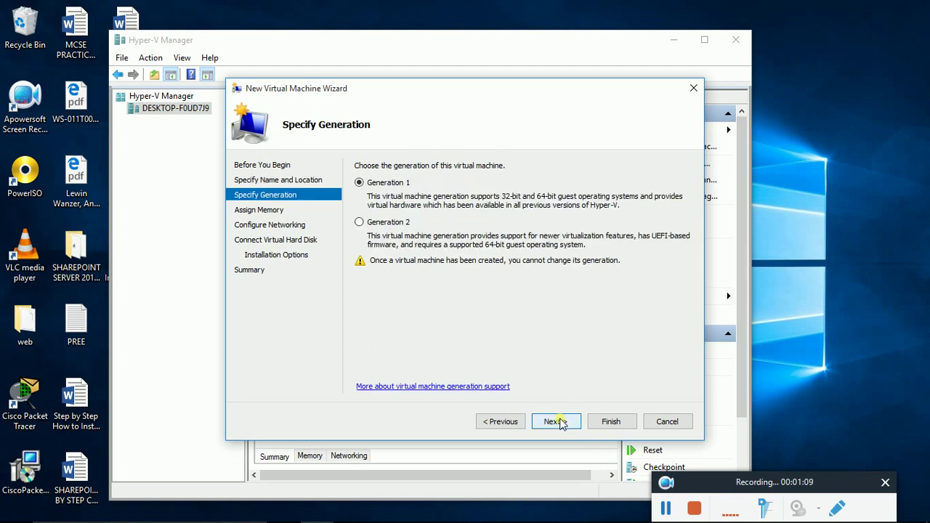
{"action": "left_click", "coordinate": [560, 422]}
{"action": "left_click", "coordinate": [557, 421]}
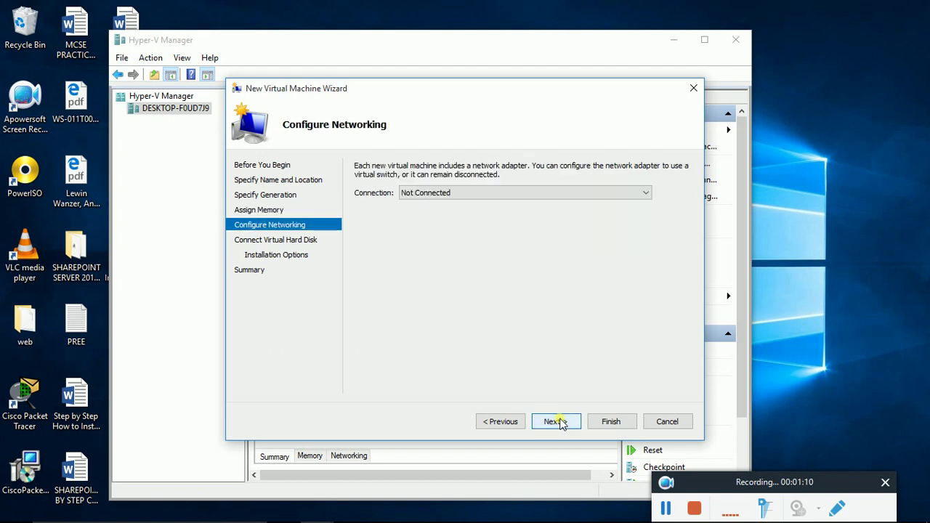
{"action": "left_click", "coordinate": [525, 192]}
{"action": "left_click", "coordinate": [442, 221]}
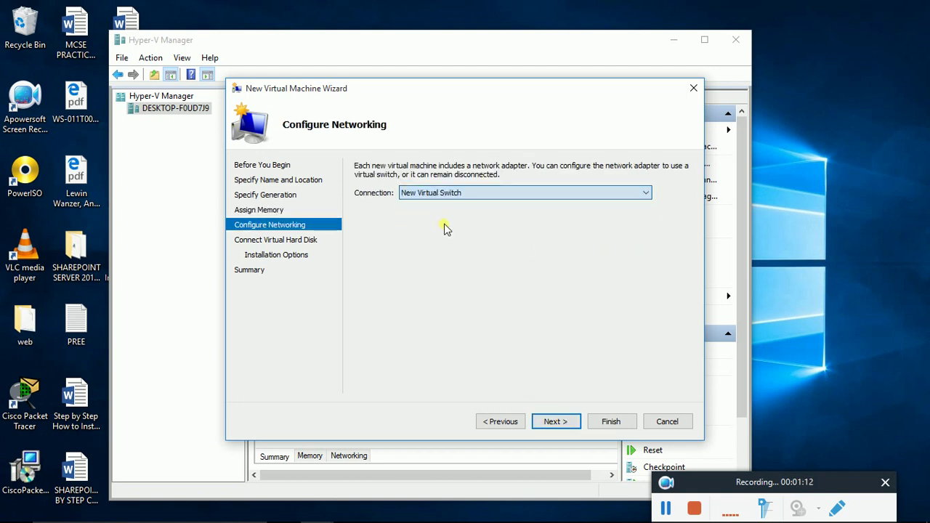
{"action": "left_click", "coordinate": [544, 422]}
{"action": "double_click", "coordinate": [442, 262]}
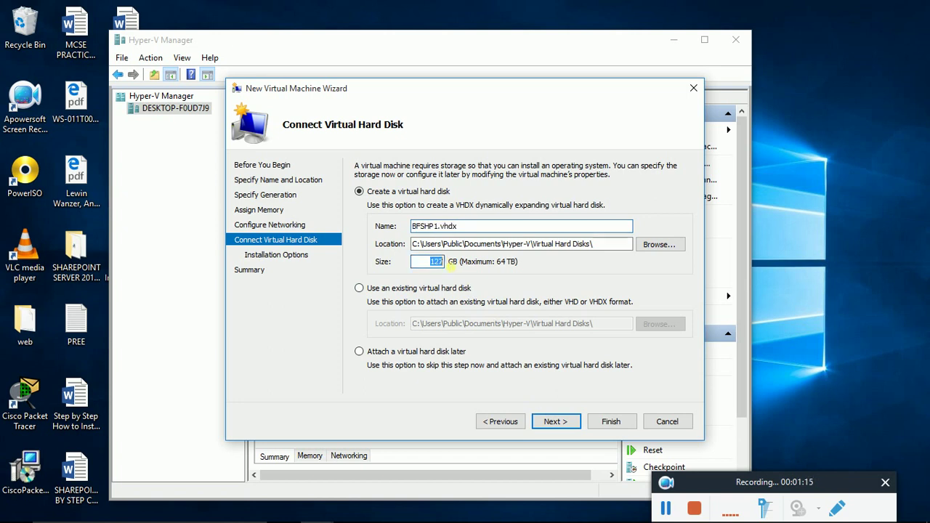
{"action": "type", "text": "50"}
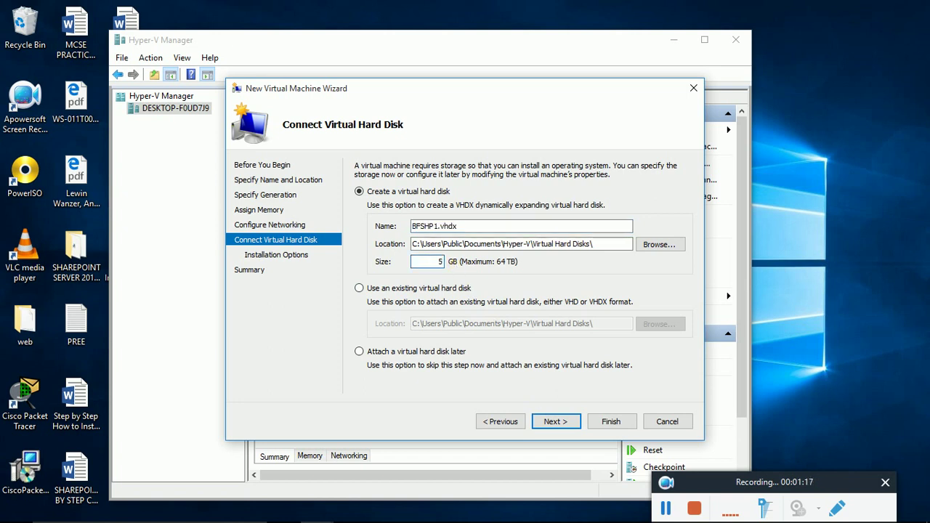
{"action": "left_click", "coordinate": [558, 424]}
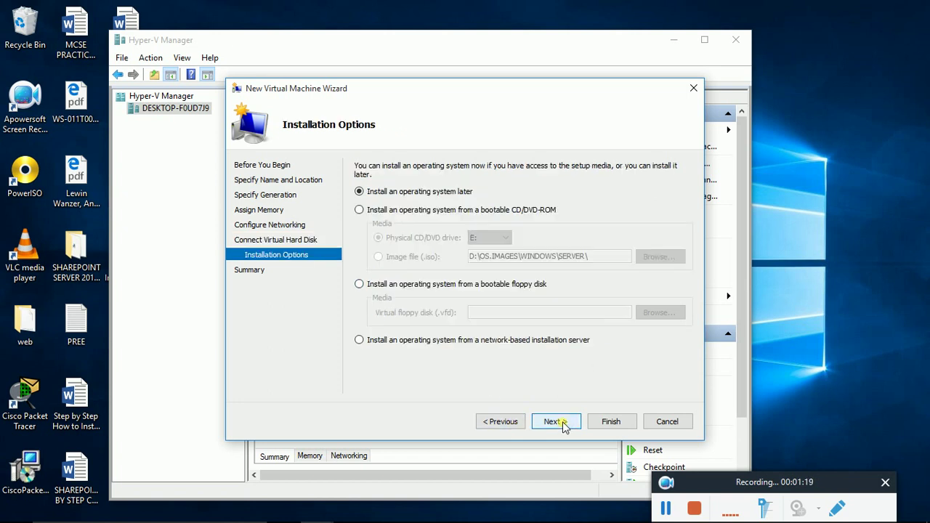
Step: Install from the en_windows_server_2012_r2_vl_x64_dvd ISO image and finish creating the machine
{"action": "left_click", "coordinate": [359, 210]}
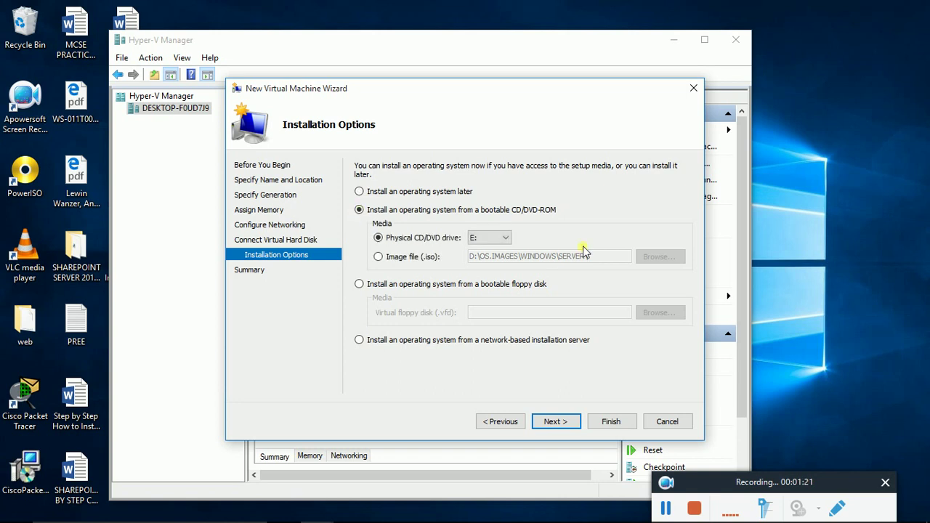
{"action": "left_click", "coordinate": [399, 257]}
{"action": "left_click", "coordinate": [670, 259]}
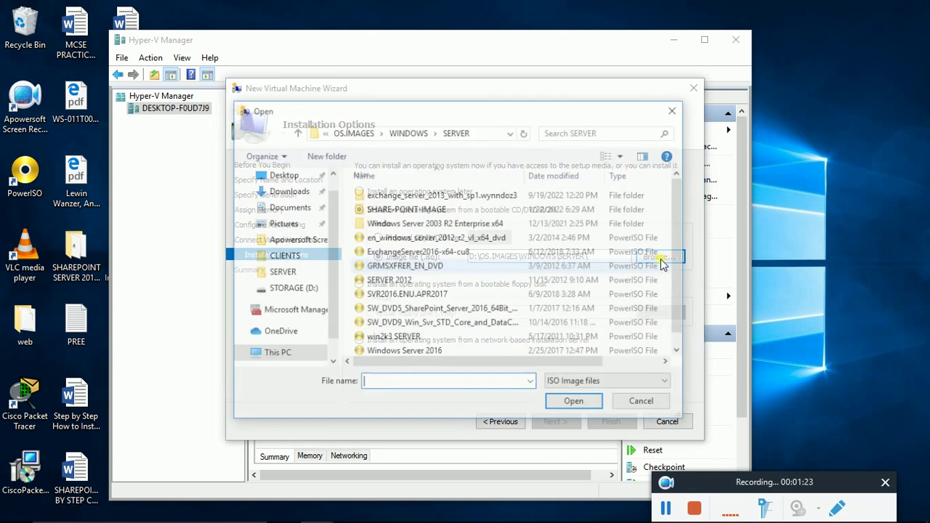
{"action": "left_click", "coordinate": [464, 240]}
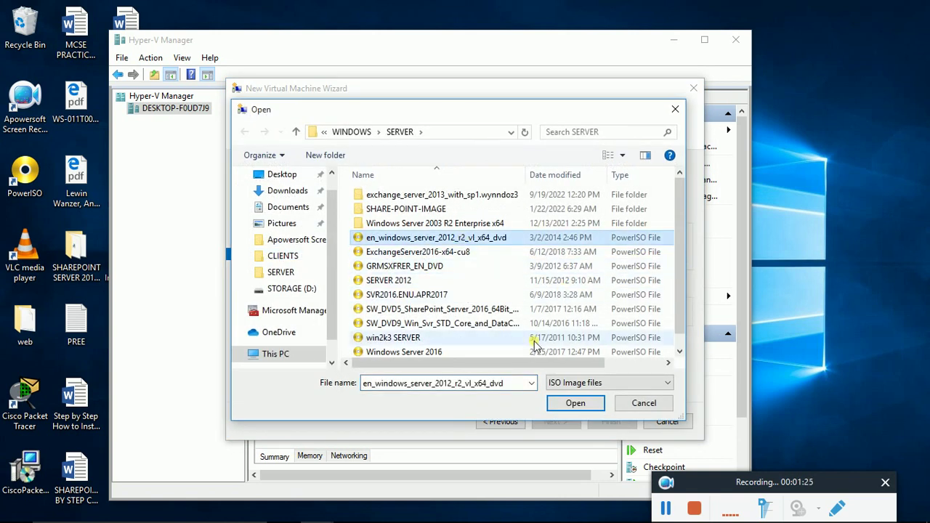
{"action": "left_click", "coordinate": [571, 404]}
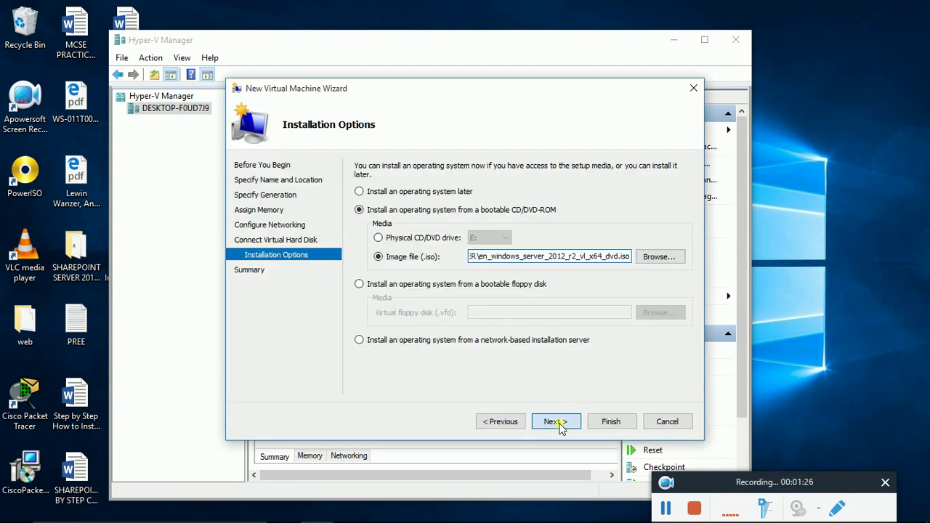
{"action": "left_click", "coordinate": [556, 422]}
{"action": "left_click", "coordinate": [614, 421]}
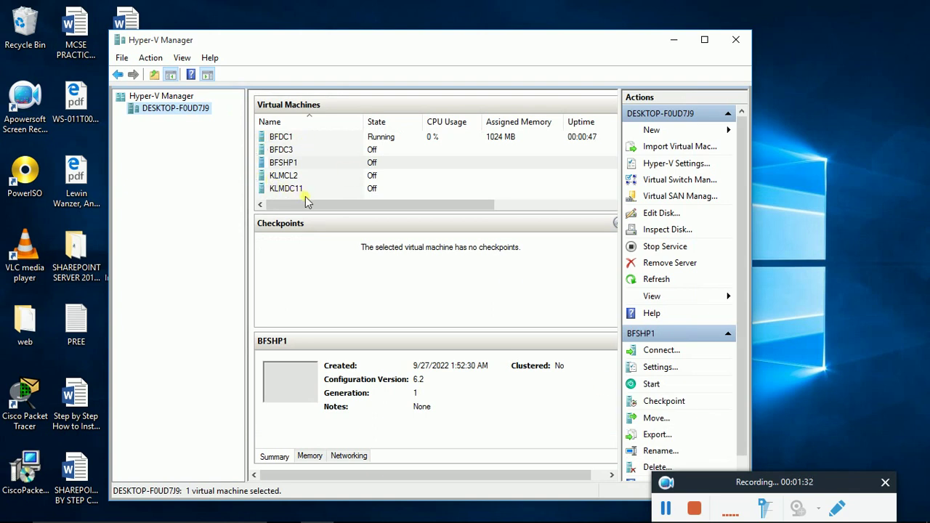
Step: Start BFSHP1 from its context menu, then open a console connection to BFDC1
{"action": "left_click", "coordinate": [298, 165]}
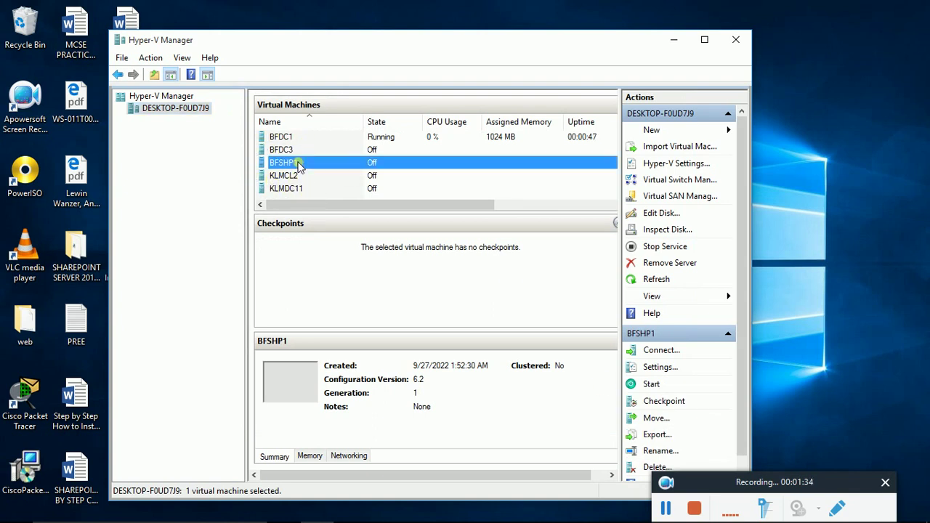
{"action": "right_click", "coordinate": [298, 164]}
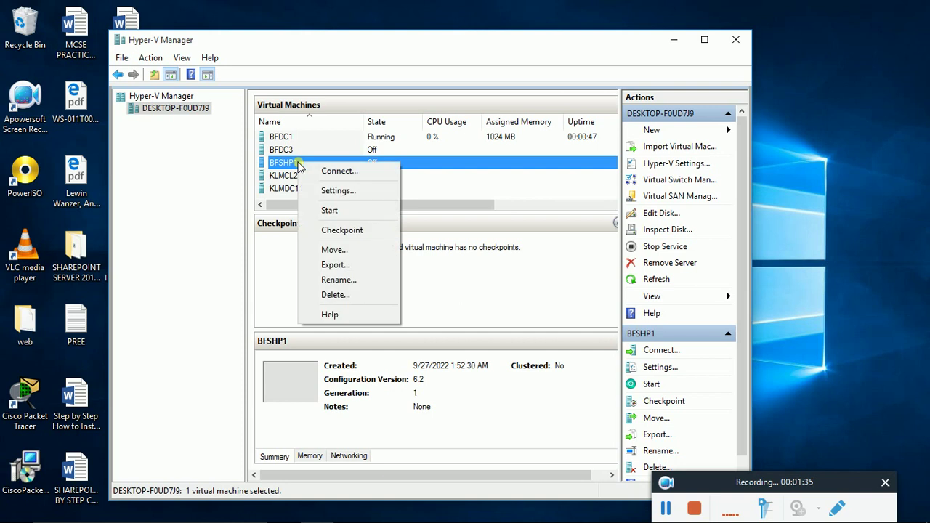
{"action": "left_click", "coordinate": [348, 210]}
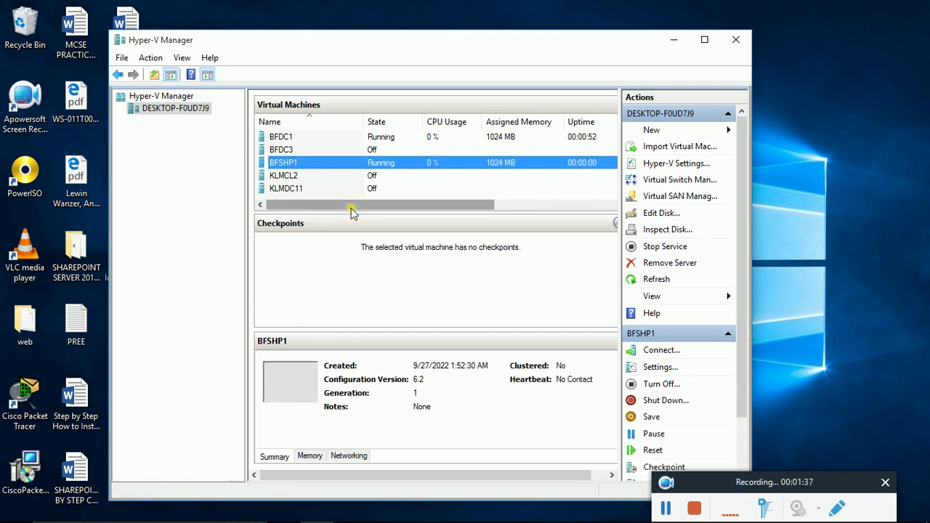
{"action": "left_click", "coordinate": [288, 138]}
{"action": "double_click", "coordinate": [302, 391]}
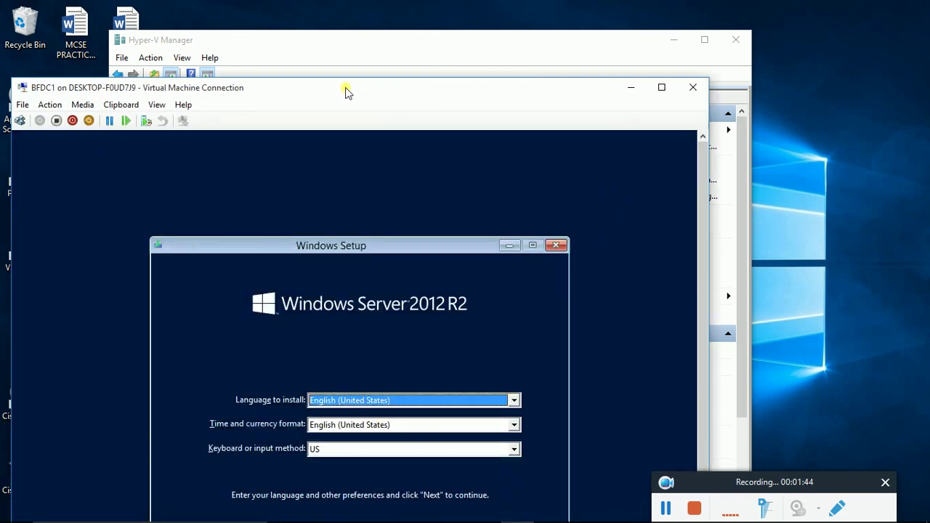
Step: Keep default language settings, begin installation, and choose Windows Server 2012 R2 Standard (Server with a GUI)
{"action": "left_click_drag", "start_coordinate": [347, 92], "coordinate": [399, 25]}
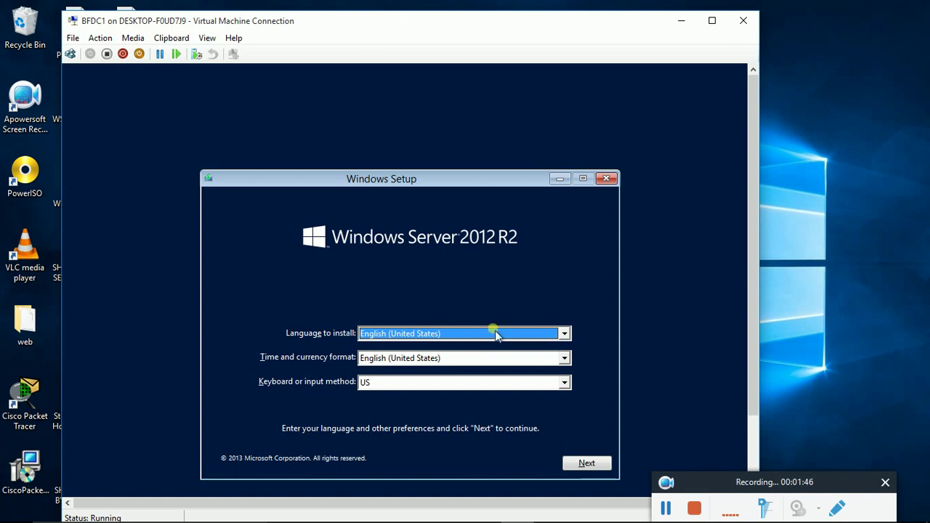
{"action": "left_click", "coordinate": [598, 466]}
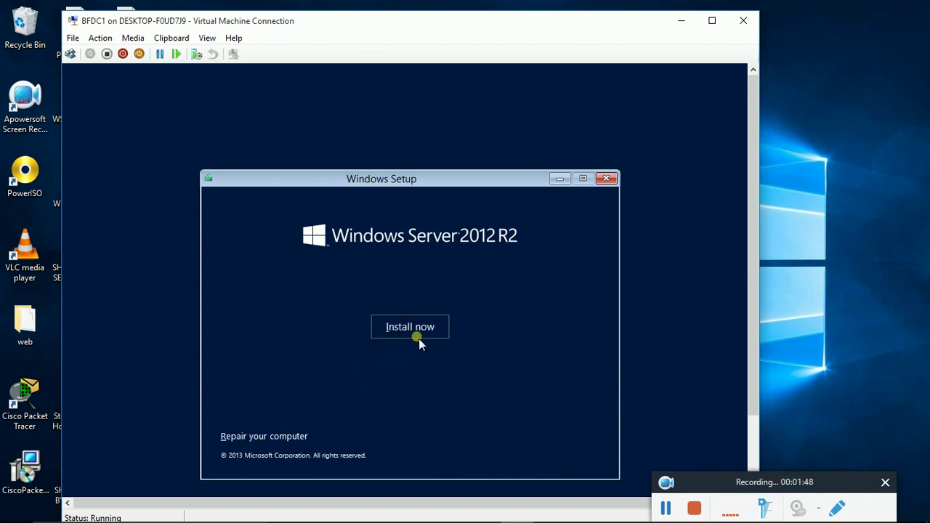
{"action": "left_click", "coordinate": [419, 339]}
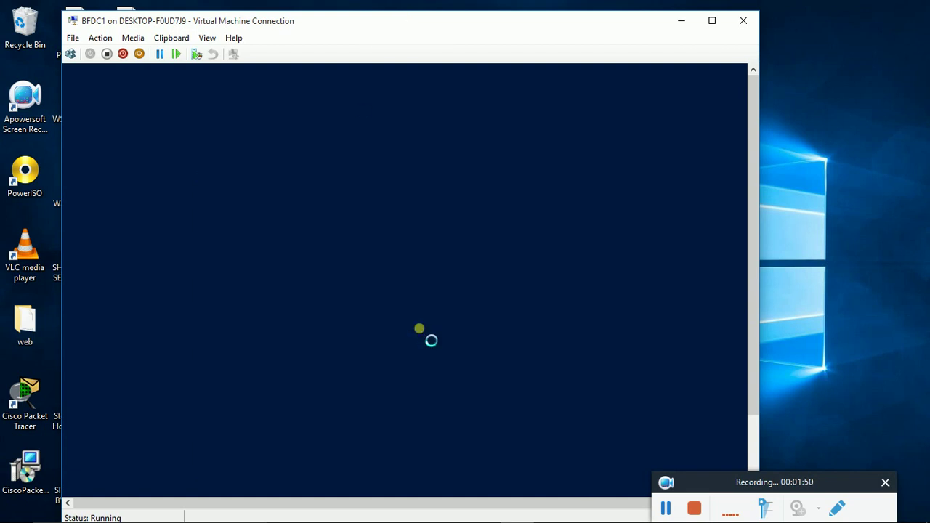
{"action": "left_click_drag", "start_coordinate": [812, 482], "coordinate": [846, 511]}
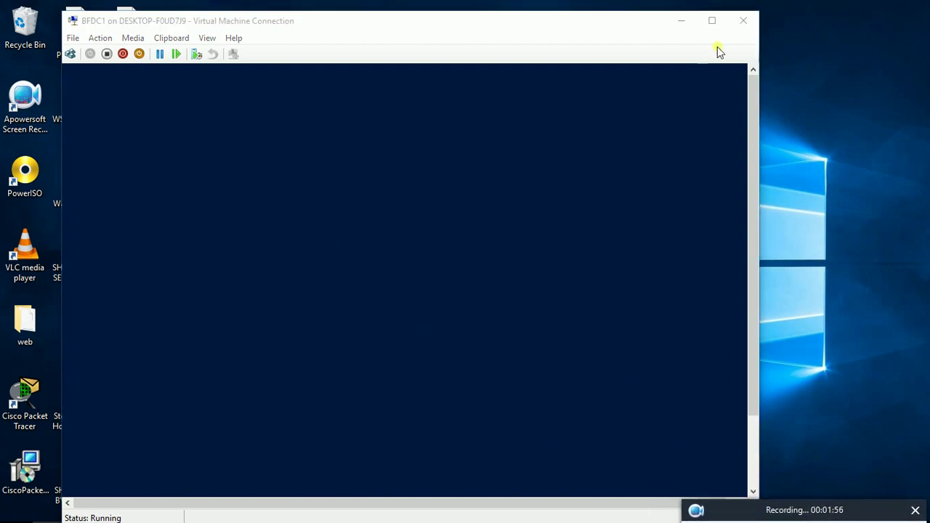
{"action": "left_click", "coordinate": [713, 22]}
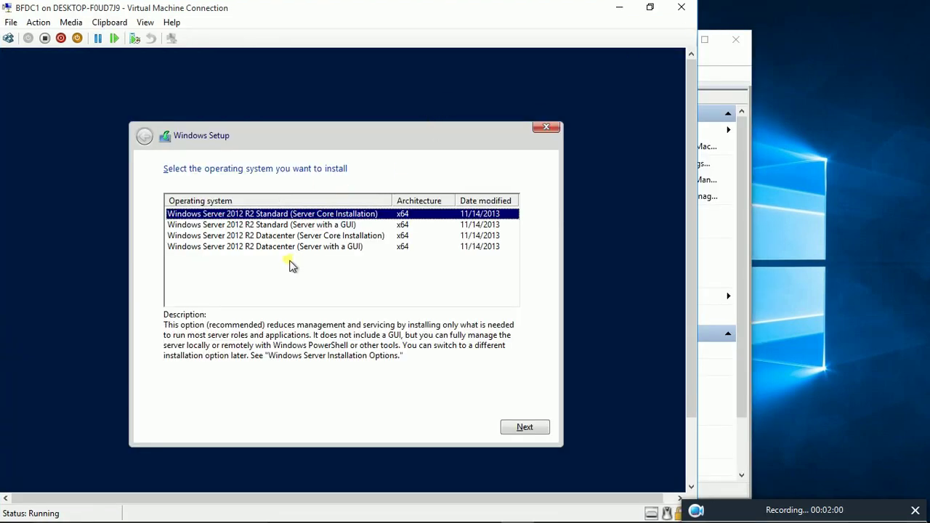
{"action": "left_click", "coordinate": [277, 225]}
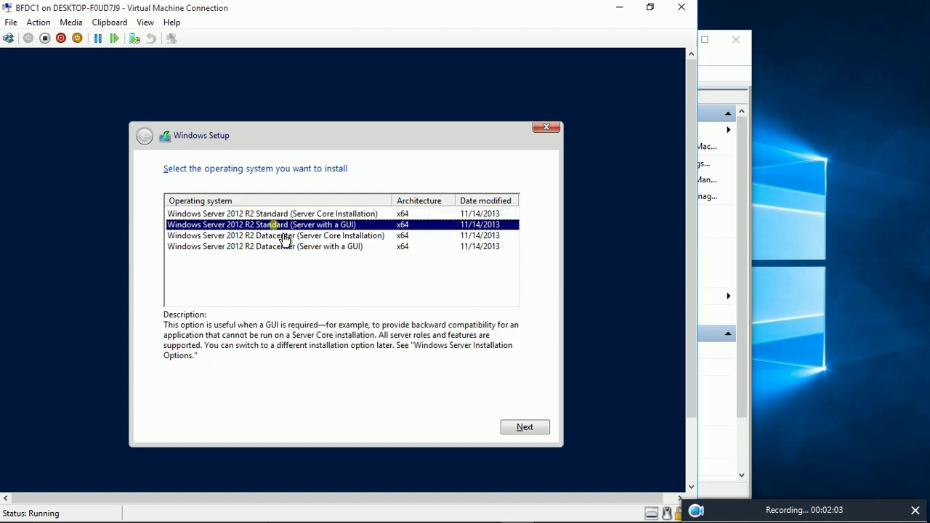
{"action": "left_click", "coordinate": [525, 428]}
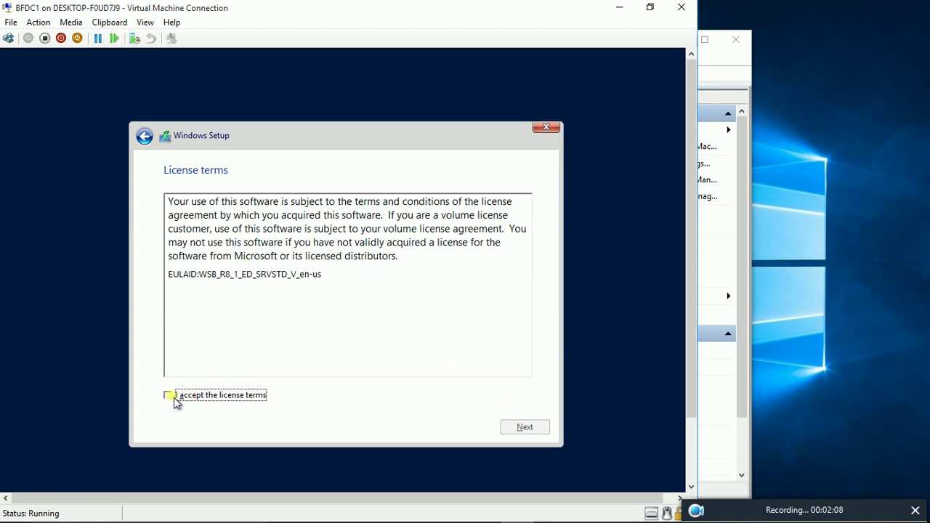
Step: Accept the license, choose Custom, create and format a new partition, and start installing
{"action": "left_click", "coordinate": [166, 396]}
{"action": "left_click", "coordinate": [530, 428]}
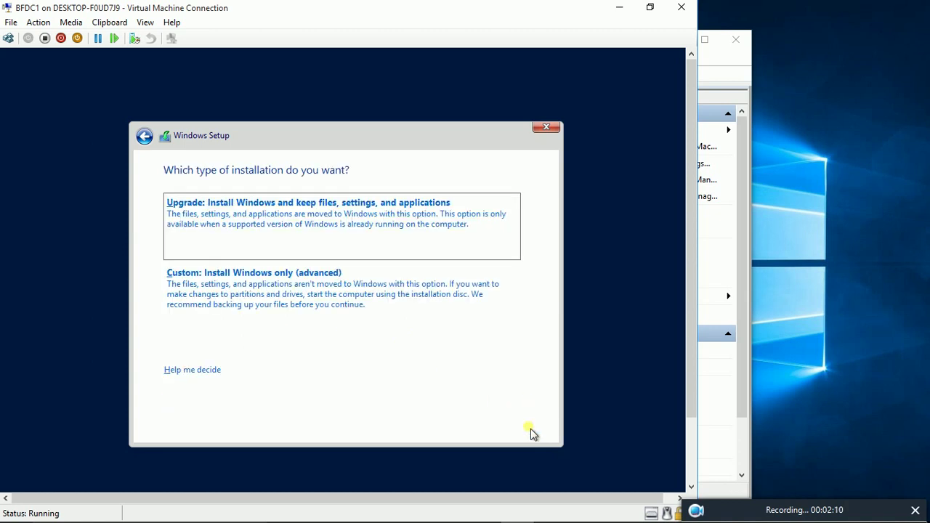
{"action": "left_click", "coordinate": [308, 284]}
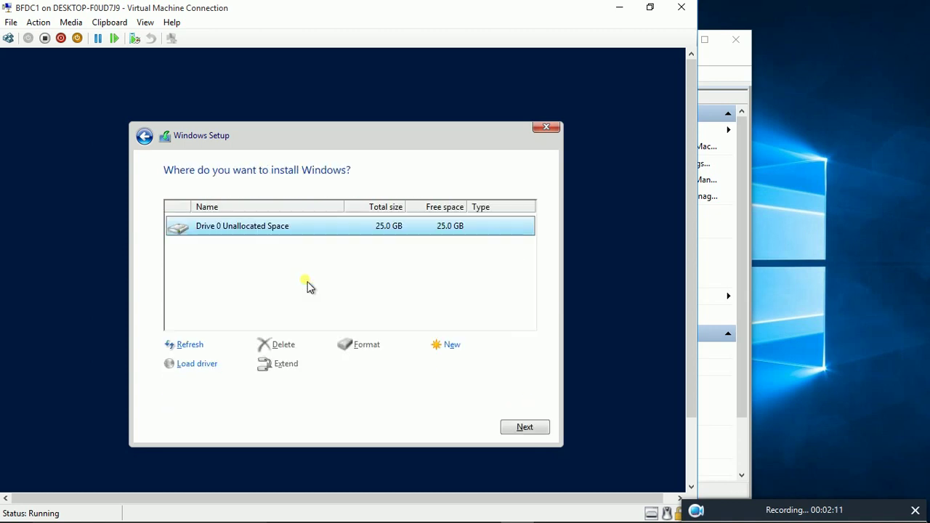
{"action": "left_click", "coordinate": [461, 355]}
{"action": "left_click", "coordinate": [476, 365]}
{"action": "left_click", "coordinate": [454, 364]}
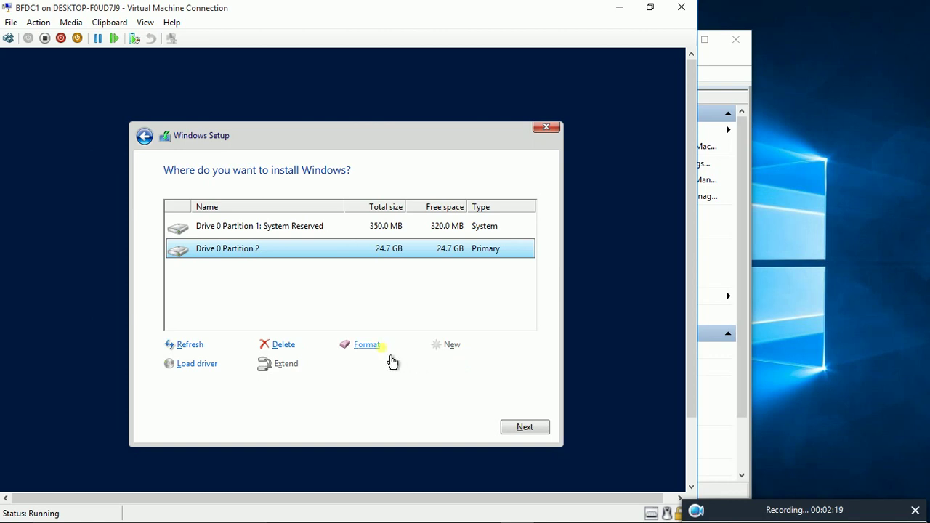
{"action": "left_click", "coordinate": [361, 346]}
{"action": "left_click", "coordinate": [436, 364]}
{"action": "left_click", "coordinate": [524, 428]}
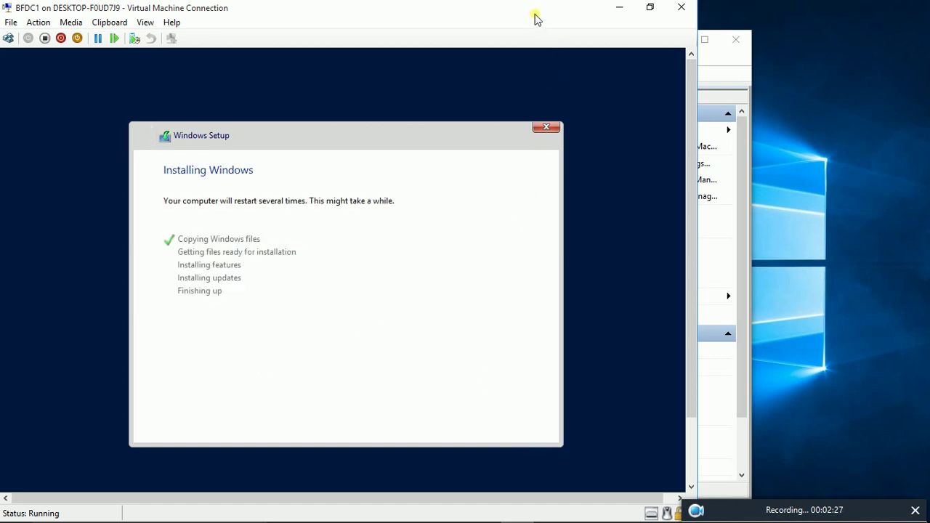
Step: Bring Hyper-V Manager forward and open a console connection to BFSHP1
{"action": "left_click_drag", "start_coordinate": [534, 10], "coordinate": [769, 64]}
{"action": "left_click", "coordinate": [234, 38]}
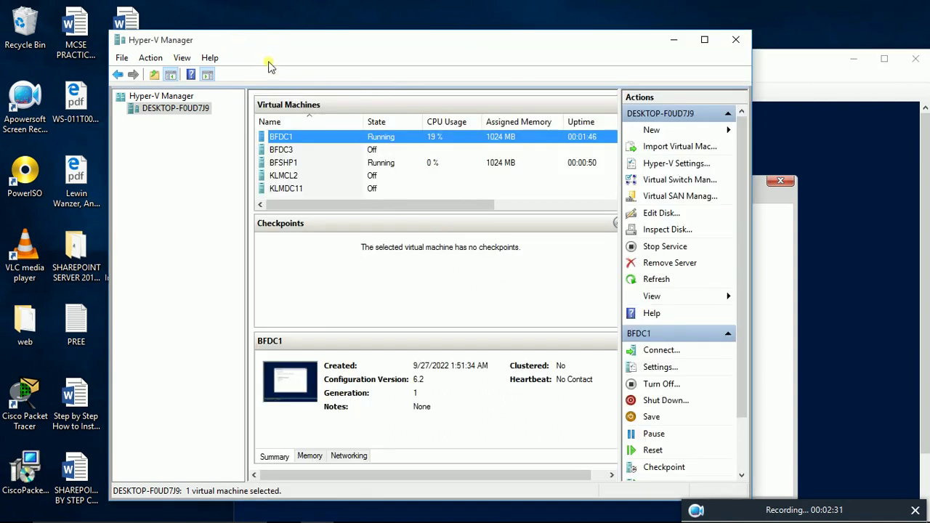
{"action": "left_click", "coordinate": [293, 164]}
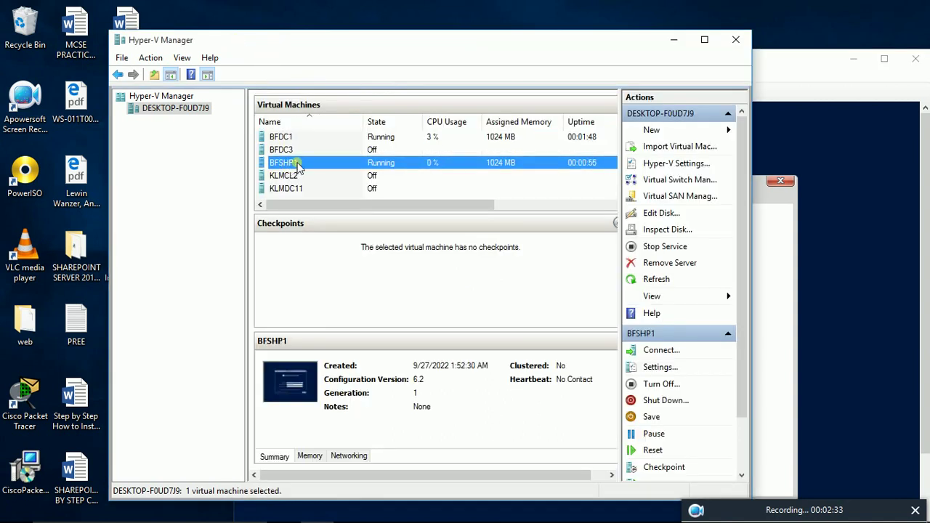
{"action": "double_click", "coordinate": [295, 383]}
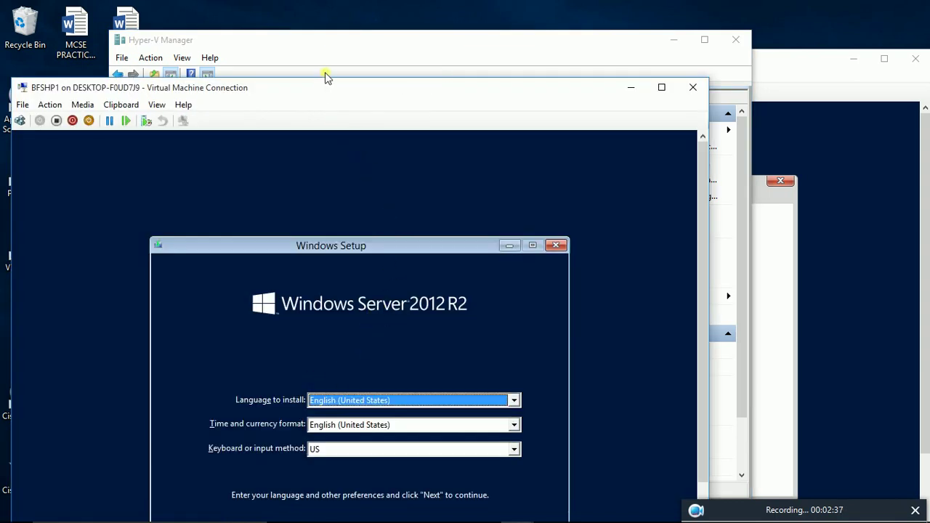
Step: In BFSHP1's console, keep the default language settings and choose Install now
{"action": "left_click_drag", "start_coordinate": [326, 88], "coordinate": [326, 43]}
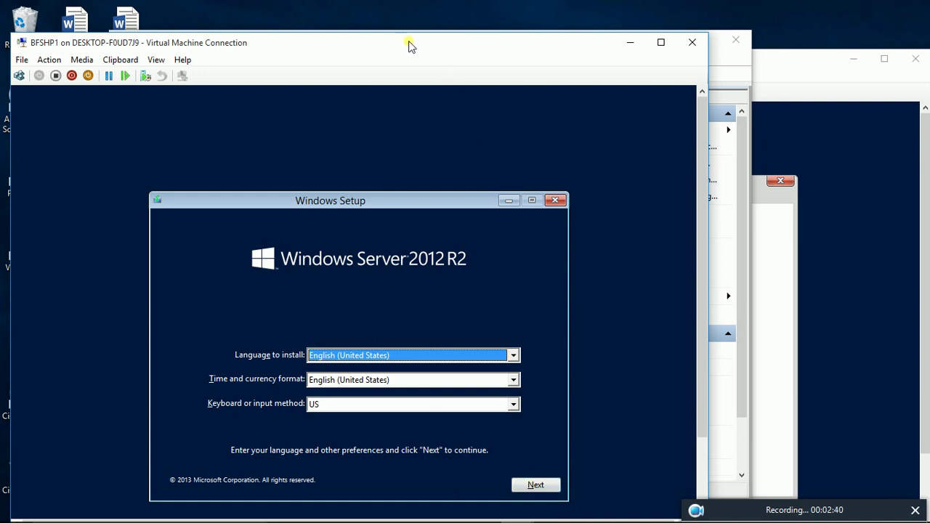
{"action": "left_click_drag", "start_coordinate": [410, 41], "coordinate": [414, 28]}
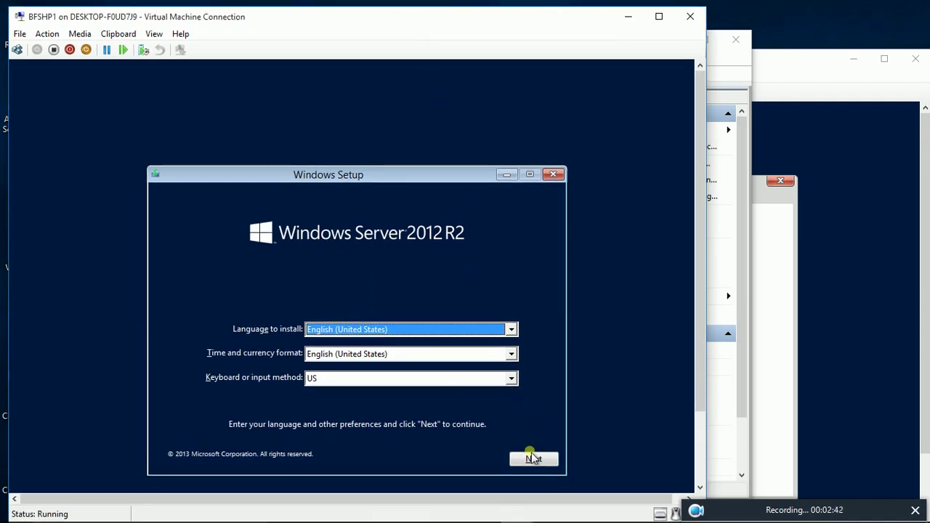
{"action": "left_click", "coordinate": [532, 457]}
{"action": "left_click", "coordinate": [350, 329]}
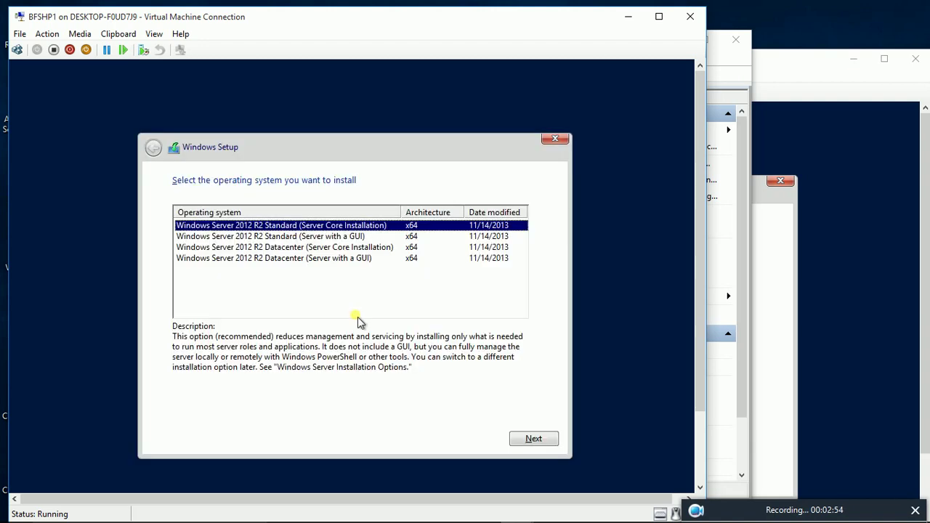
Step: Choose Datacenter edition with a GUI, accept the license, and pick a custom installation
{"action": "left_click", "coordinate": [301, 259]}
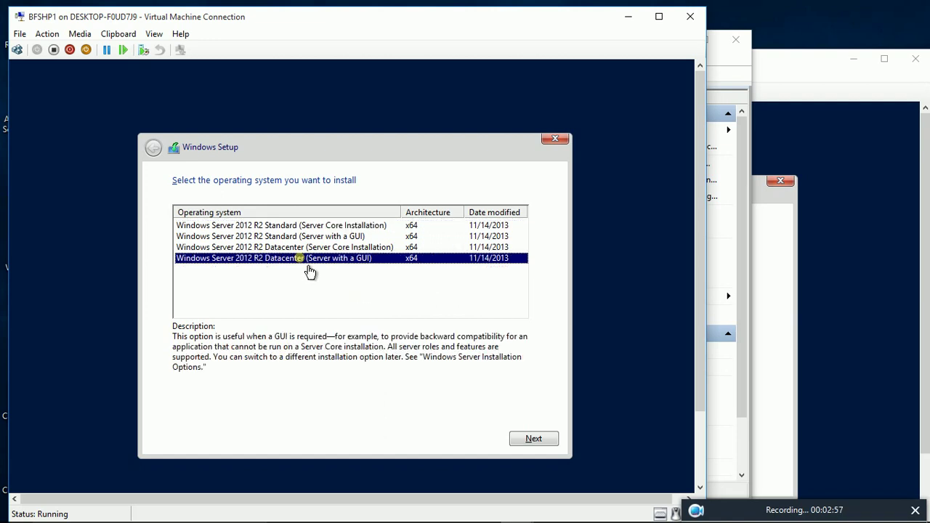
{"action": "left_click", "coordinate": [534, 440]}
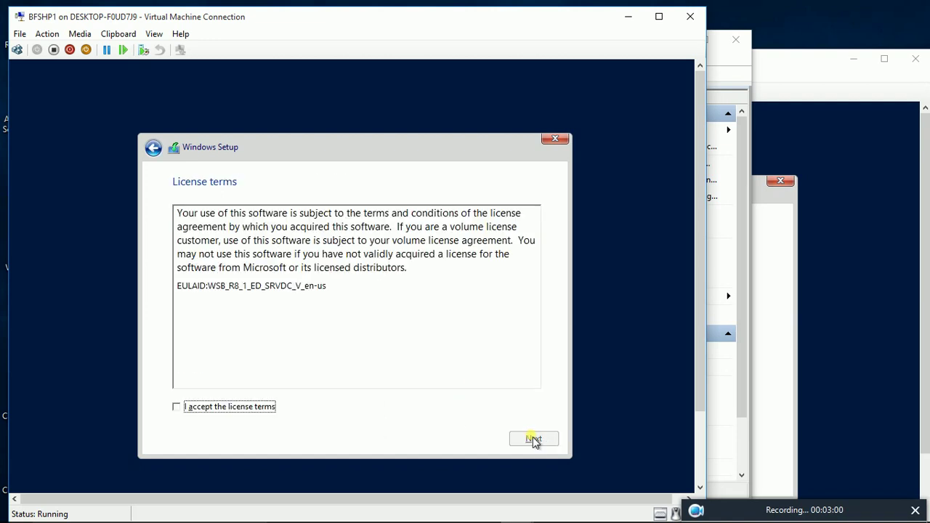
{"action": "left_click", "coordinate": [225, 408]}
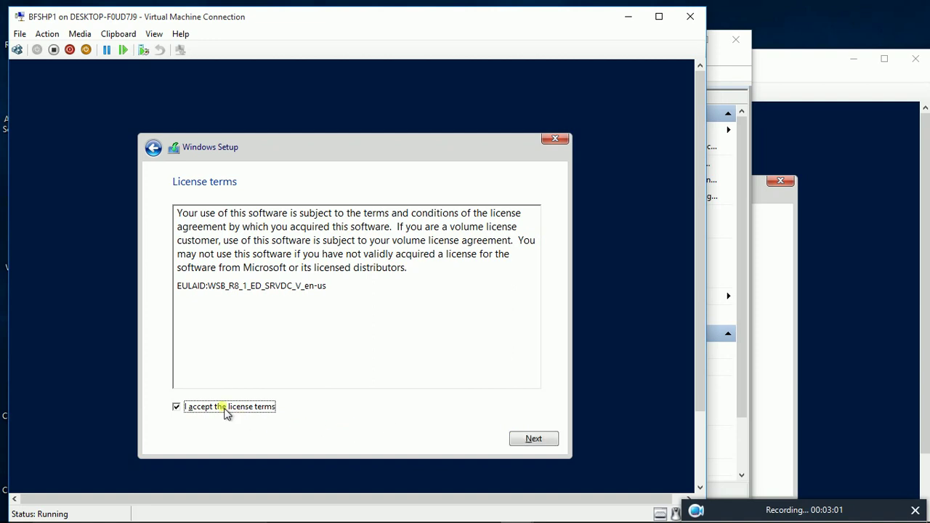
{"action": "left_click", "coordinate": [546, 442]}
{"action": "left_click", "coordinate": [345, 313]}
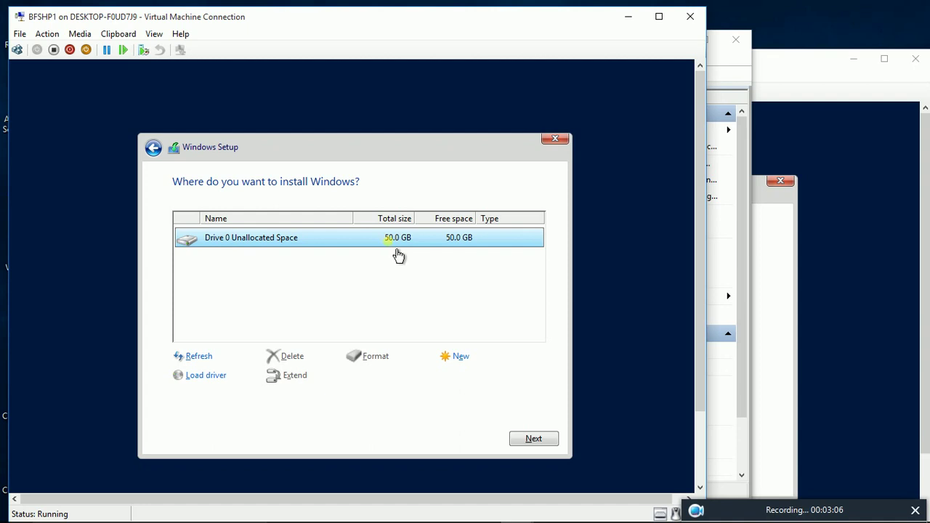
Step: Create a 51200 MB partition on the 50 GB drive, format it, and start installing
{"action": "left_click", "coordinate": [446, 356]}
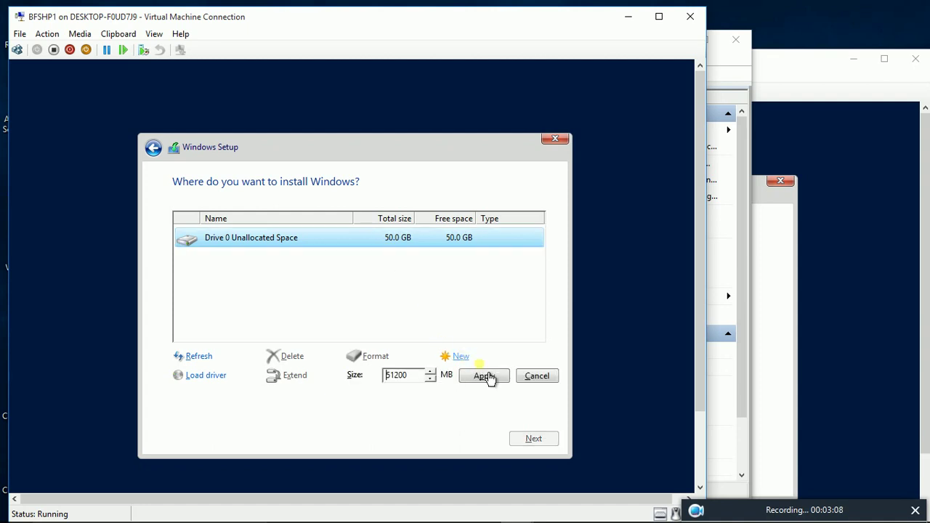
{"action": "left_click", "coordinate": [496, 377]}
{"action": "left_click", "coordinate": [456, 374]}
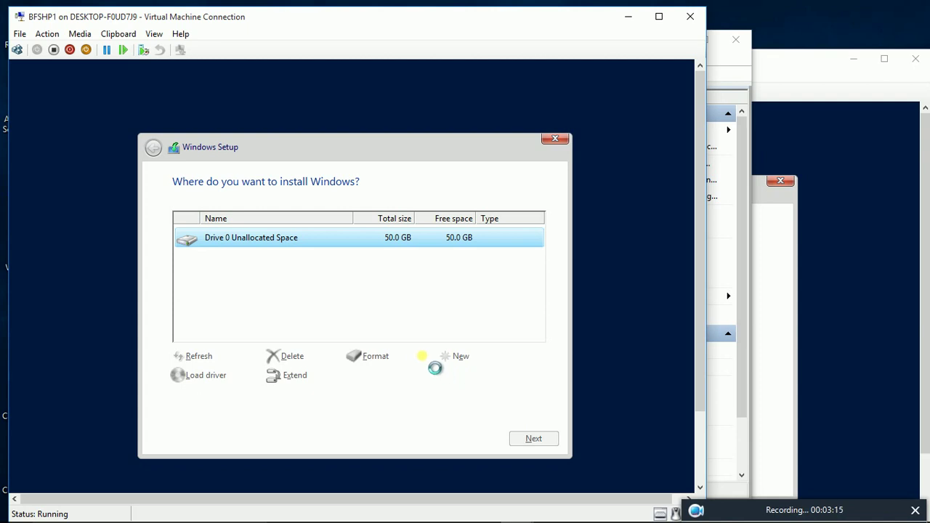
{"action": "left_click", "coordinate": [377, 356]}
{"action": "left_click", "coordinate": [441, 376]}
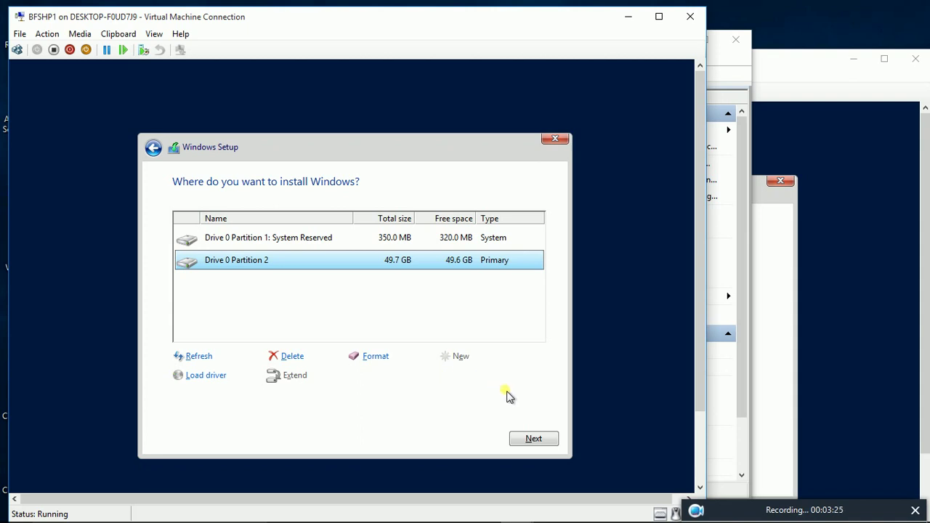
{"action": "left_click", "coordinate": [541, 443]}
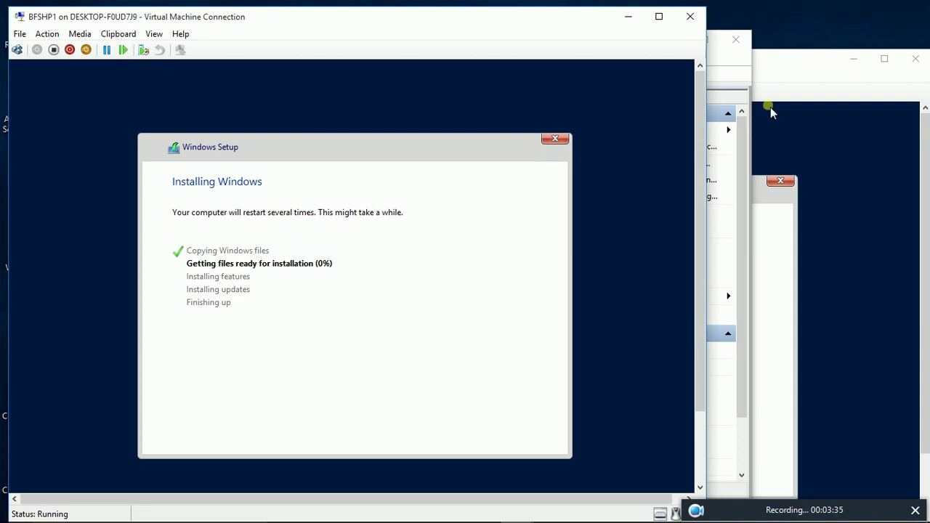
Step: Minimize Hyper-V Manager and drag BFDC1's console to the right beside BFSHP1's console
{"action": "left_click", "coordinate": [729, 63]}
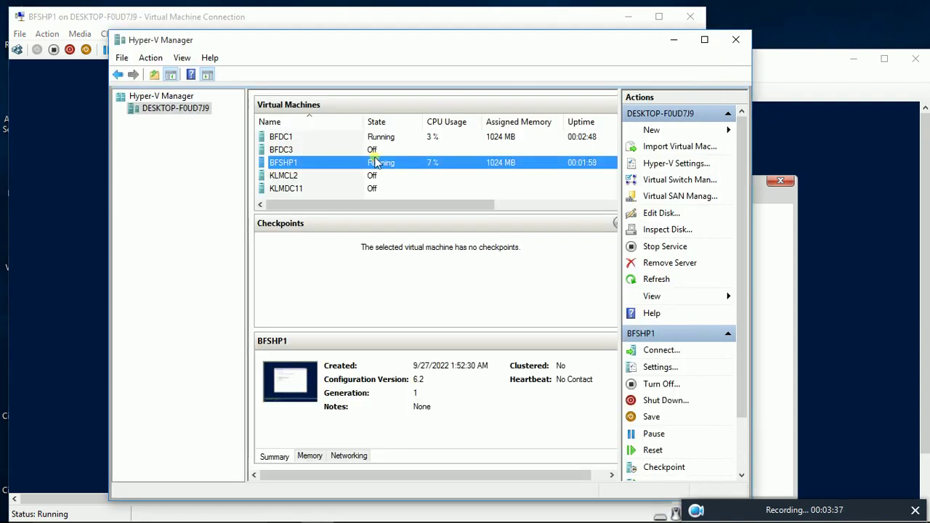
{"action": "left_click", "coordinate": [674, 40]}
{"action": "left_click_drag", "start_coordinate": [753, 66], "coordinate": [784, 43]}
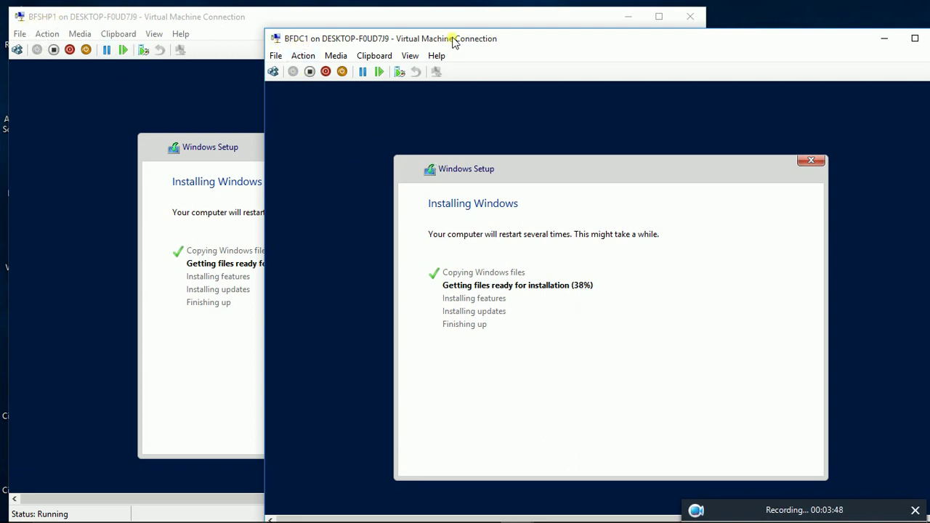
{"action": "left_click_drag", "start_coordinate": [456, 40], "coordinate": [543, 32]}
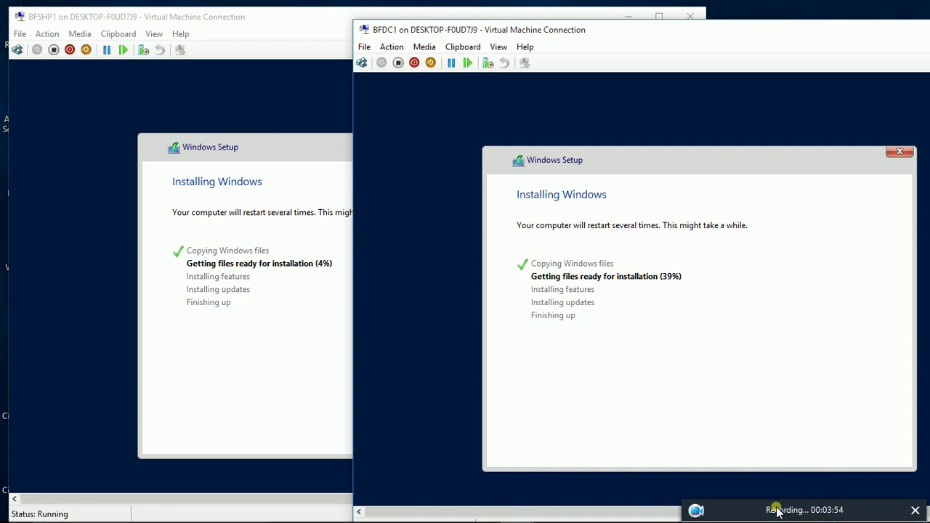
{"action": "mouse_move", "coordinate": [775, 503]}
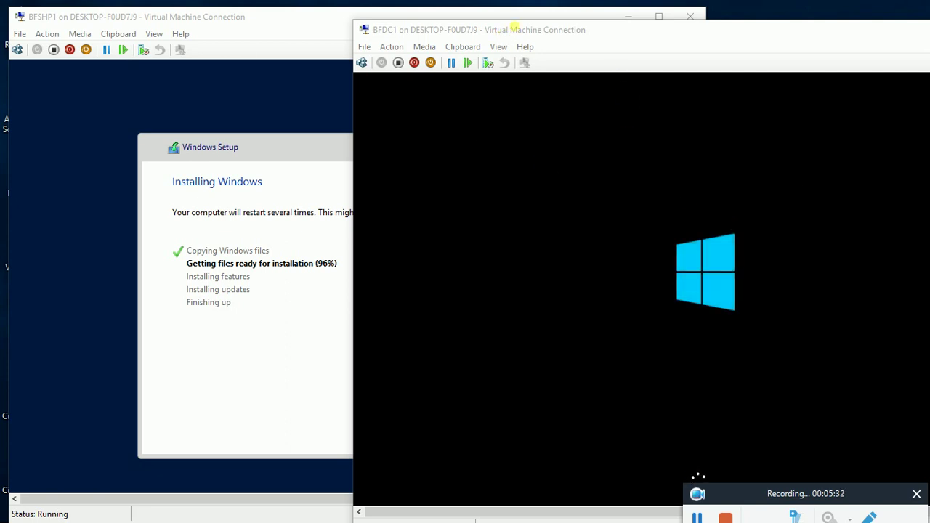
Step: Nudge BFDC1's console up and bring BFSHP1's console forward while installations finish
{"action": "left_click_drag", "start_coordinate": [528, 32], "coordinate": [529, 24]}
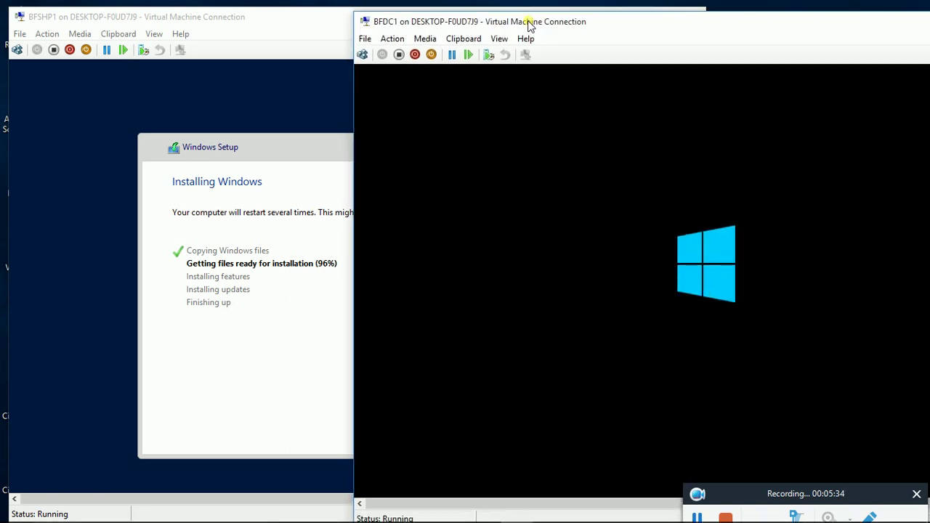
{"action": "left_click", "coordinate": [697, 517]}
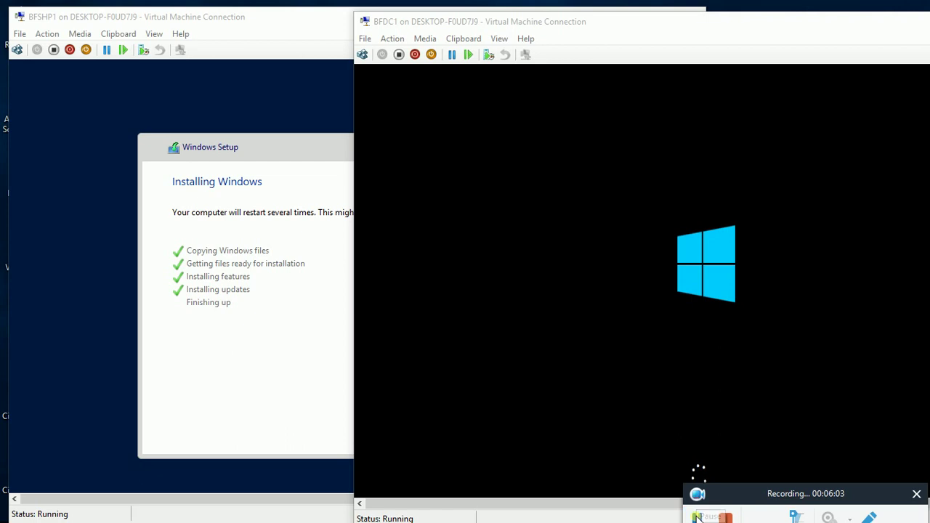
{"action": "left_click", "coordinate": [256, 24]}
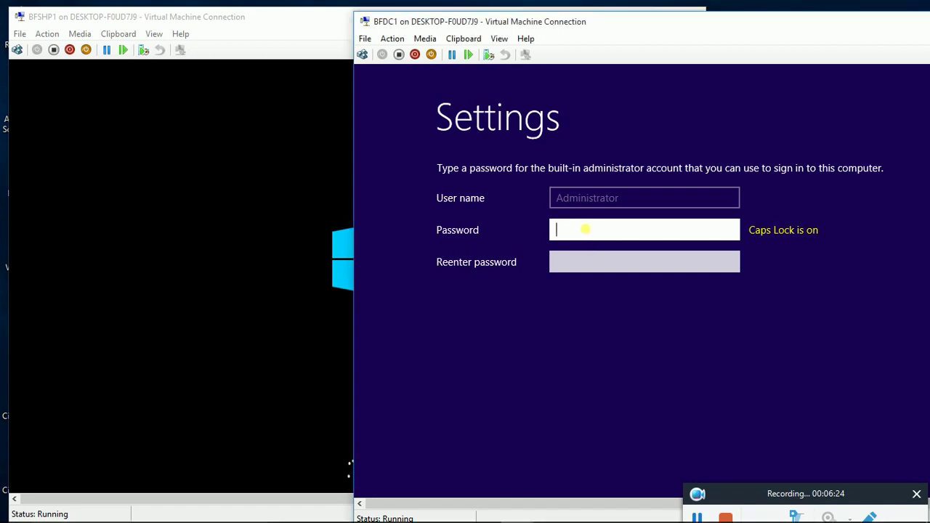
Step: Turn off Caps Lock and enter and confirm BFDC1's administrator password
{"action": "left_click", "coordinate": [593, 231]}
{"action": "key", "text": "Caps_Lock"}
{"action": "type", "text": "P******"}
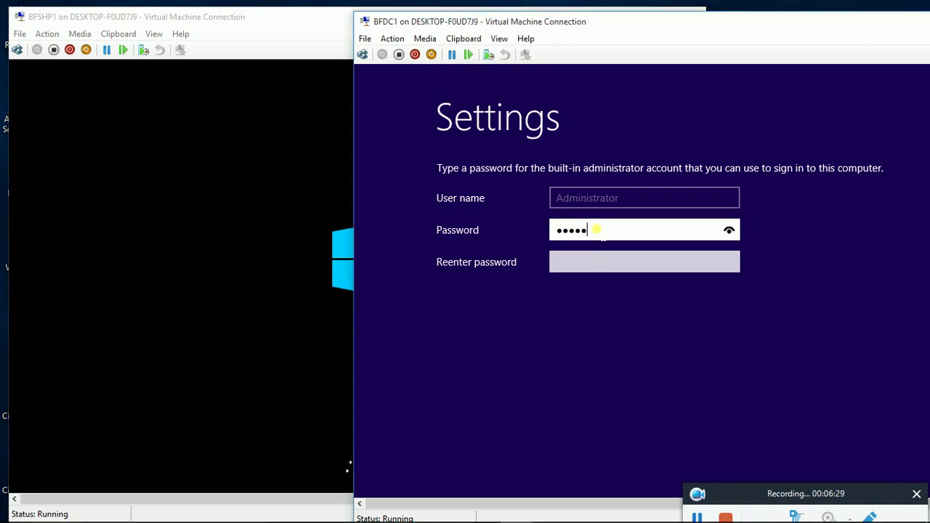
{"action": "type", "text": "***"}
{"action": "key", "text": "Tab"}
{"action": "type", "text": "******"}
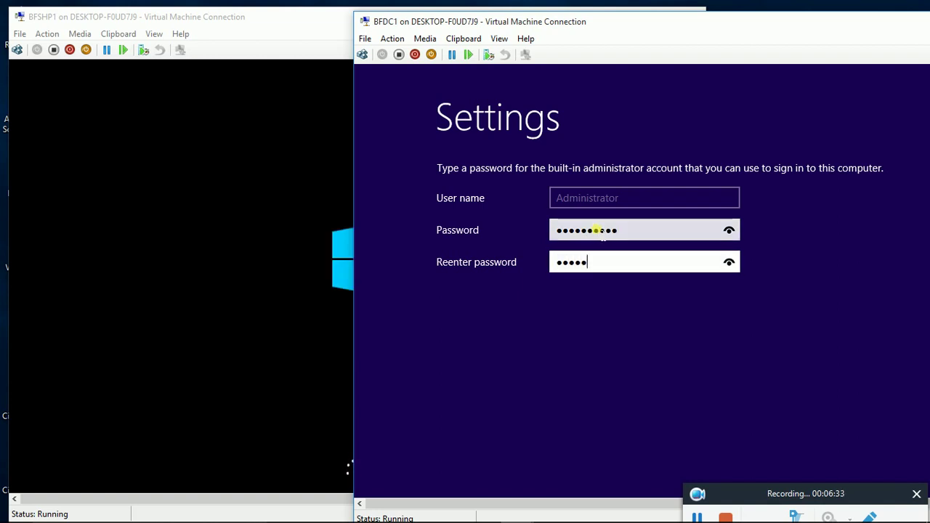
{"action": "type", "text": "****"}
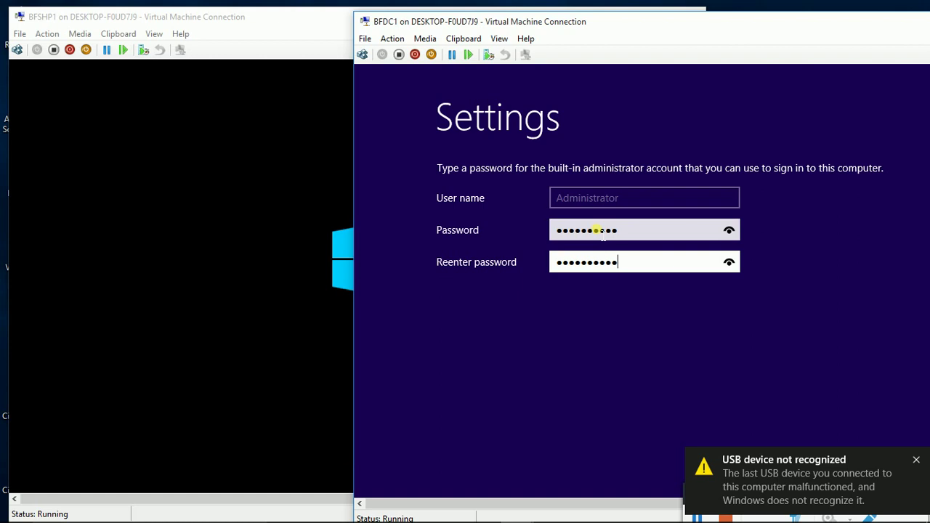
Step: Switch BFDC1's console to Full Screen Mode and finish setup
{"action": "left_click_drag", "start_coordinate": [546, 28], "coordinate": [492, 8]}
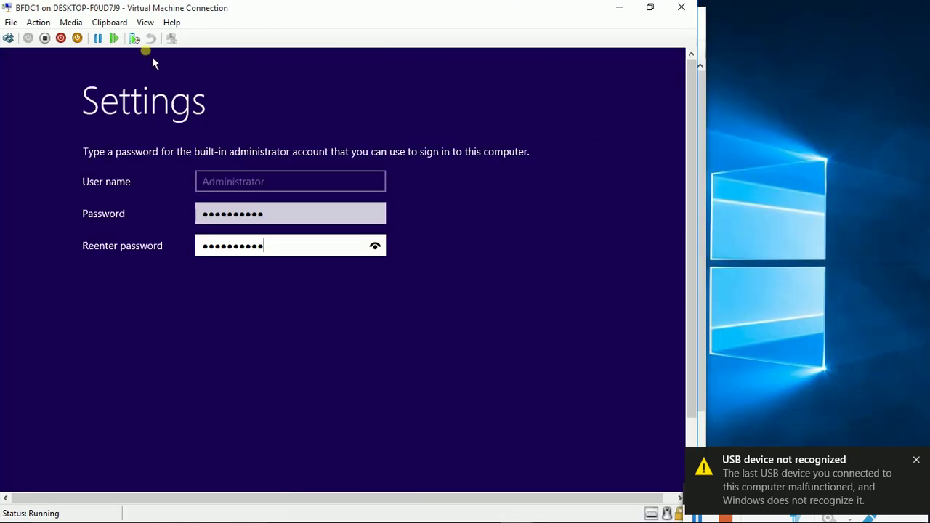
{"action": "left_click", "coordinate": [145, 22]}
{"action": "left_click", "coordinate": [162, 37]}
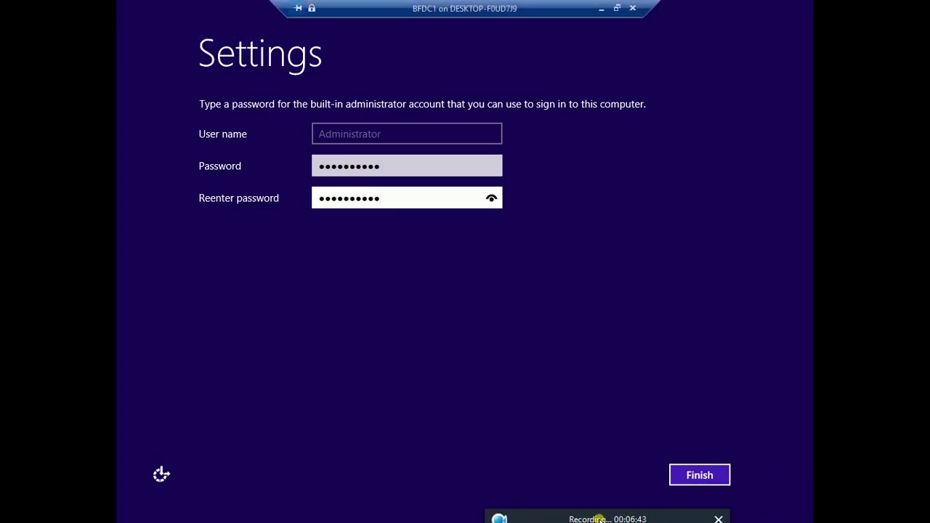
{"action": "left_click", "coordinate": [717, 482]}
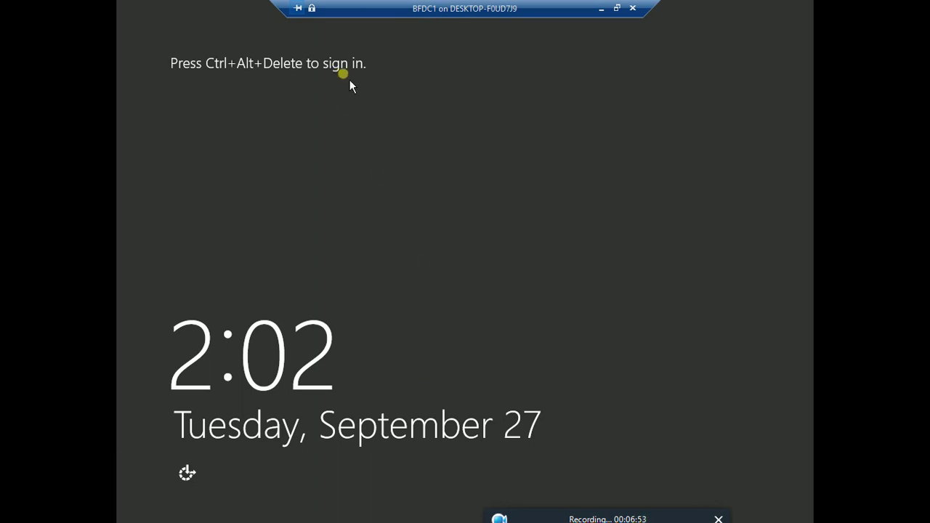
Step: Sign in to BFDC1 as Administrator with the account password and dismiss the USB notification
{"action": "left_click", "coordinate": [618, 8]}
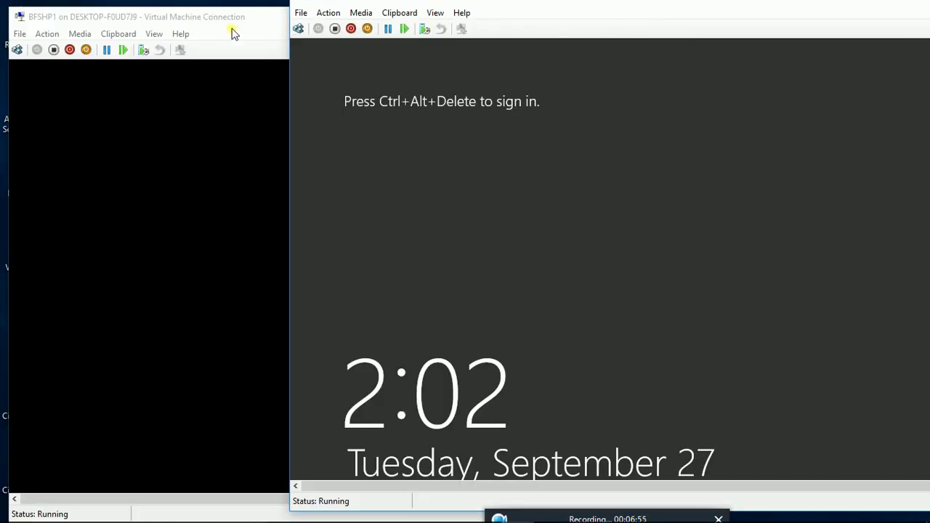
{"action": "left_click", "coordinate": [298, 28]}
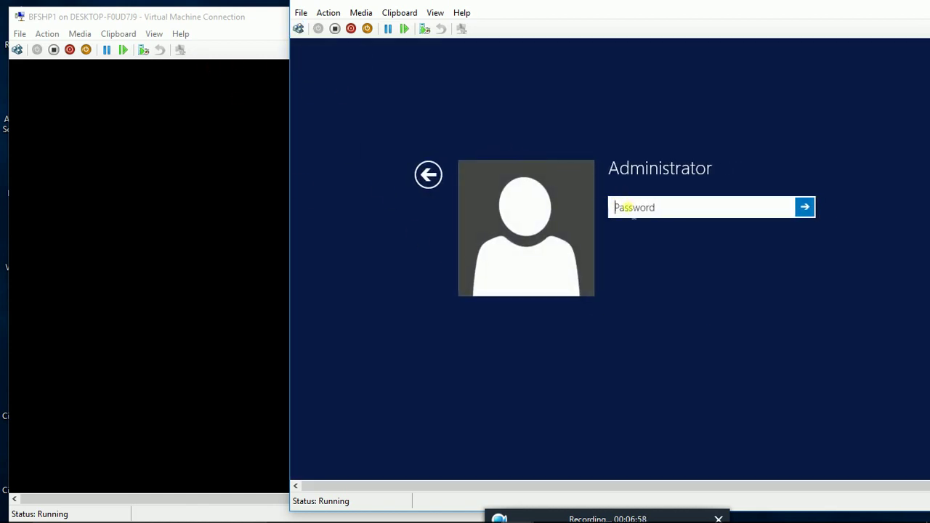
{"action": "type", "text": "*****"}
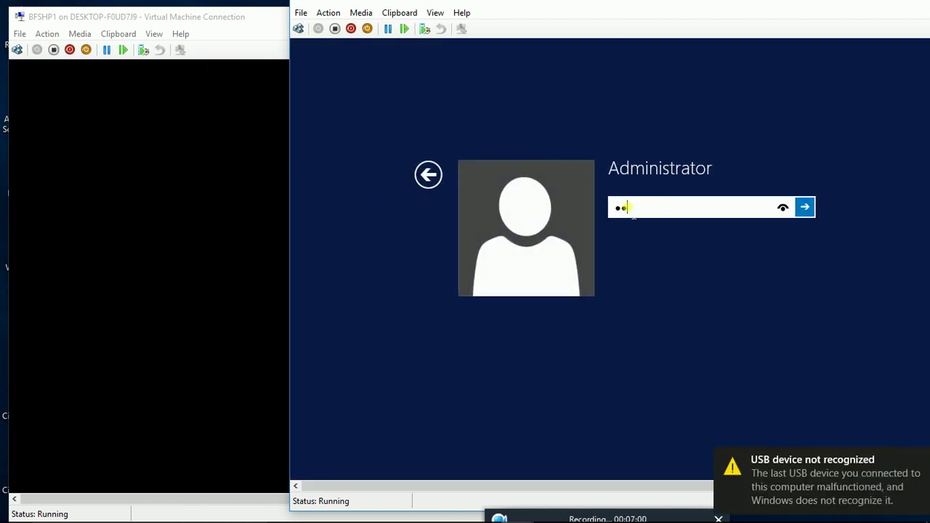
{"action": "type", "text": "*****"}
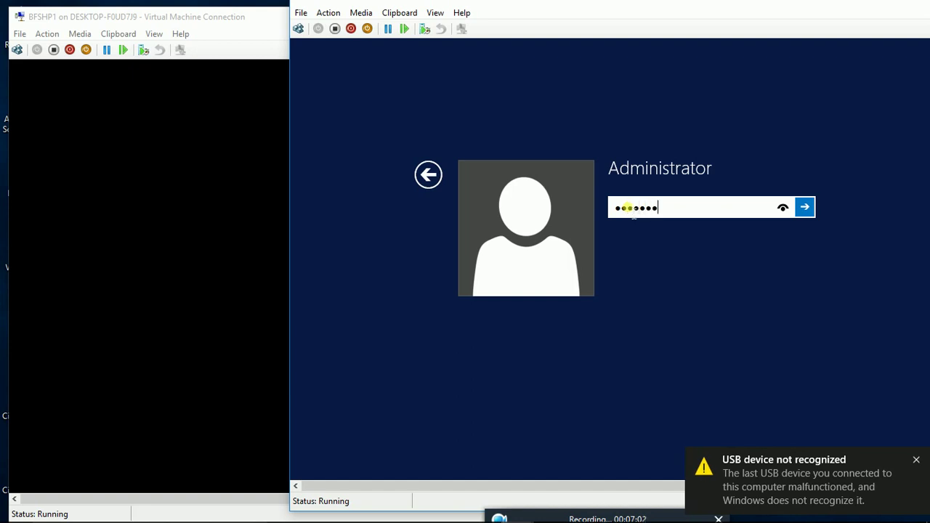
{"action": "key", "text": "Return"}
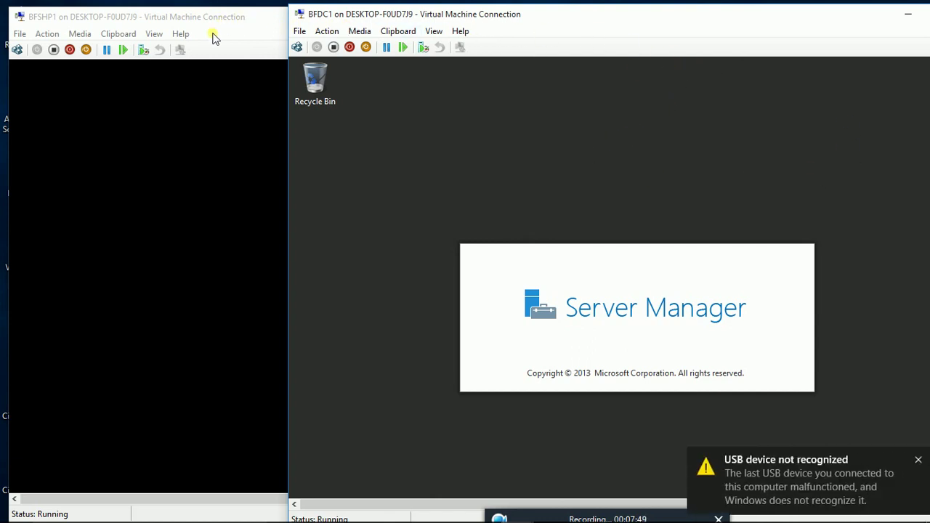
{"action": "left_click", "coordinate": [917, 459]}
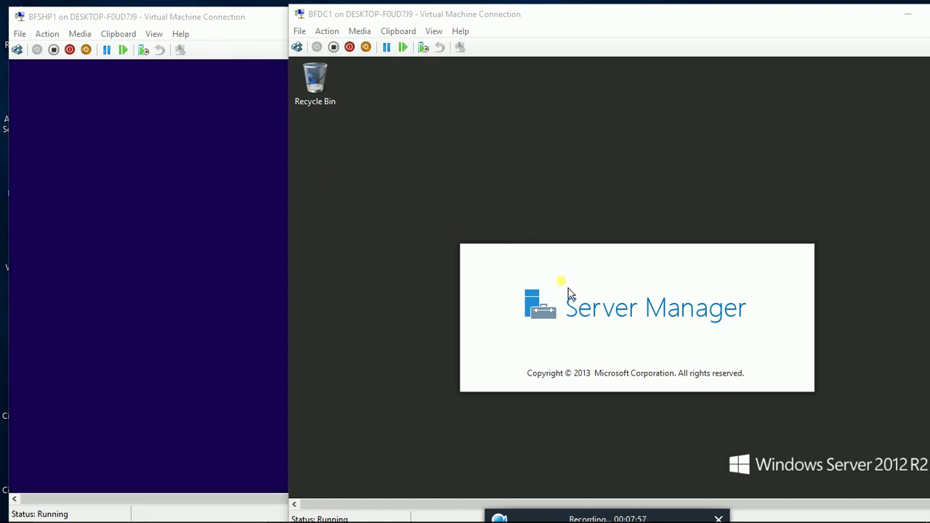
Step: Enter BFSHP1's administrator password in both password fields and submit the setup settings
{"action": "left_click", "coordinate": [254, 16]}
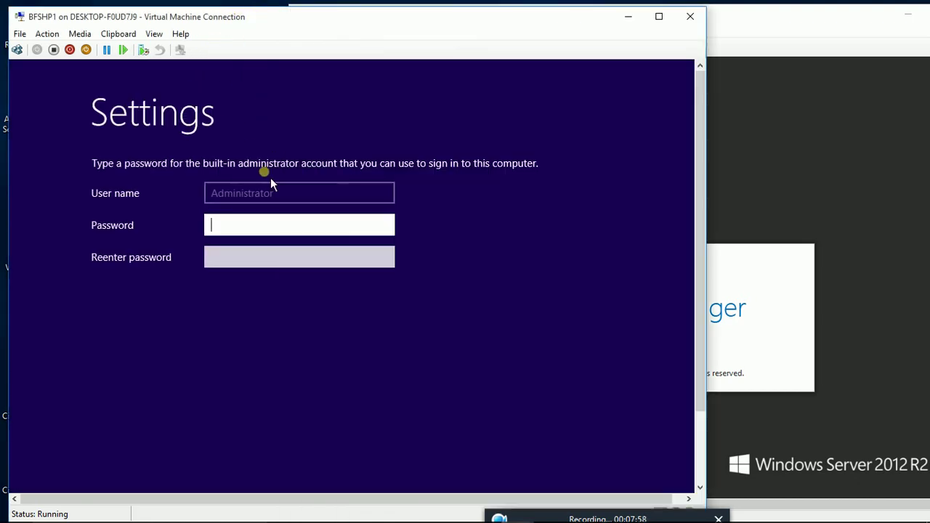
{"action": "left_click", "coordinate": [326, 269]}
{"action": "type", "text": "Pa$$w"}
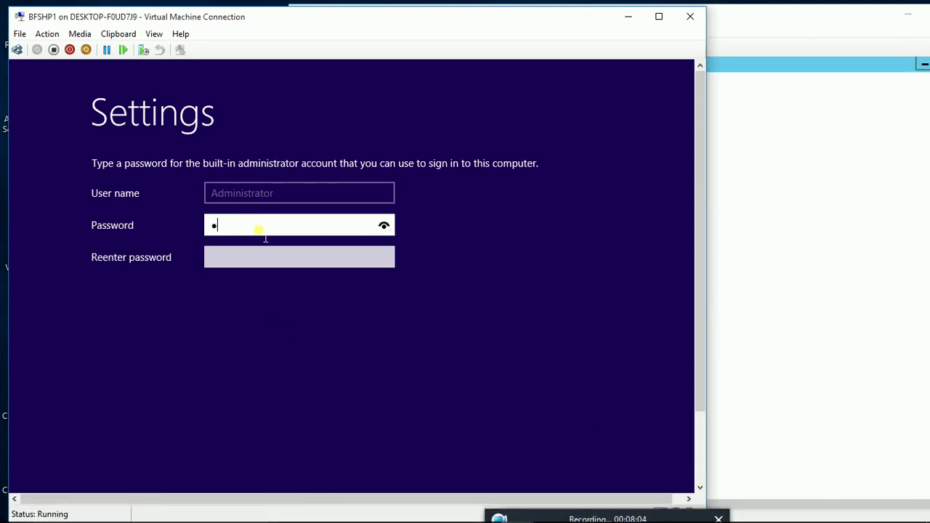
{"action": "type", "text": "ord"}
{"action": "key", "text": "Tab"}
{"action": "type", "text": "Pa$$w"}
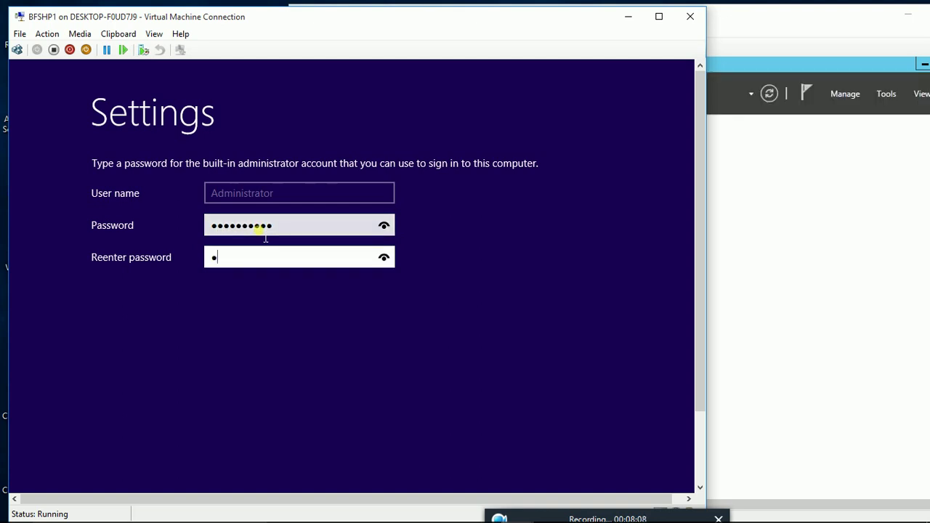
{"action": "type", "text": "ord1"}
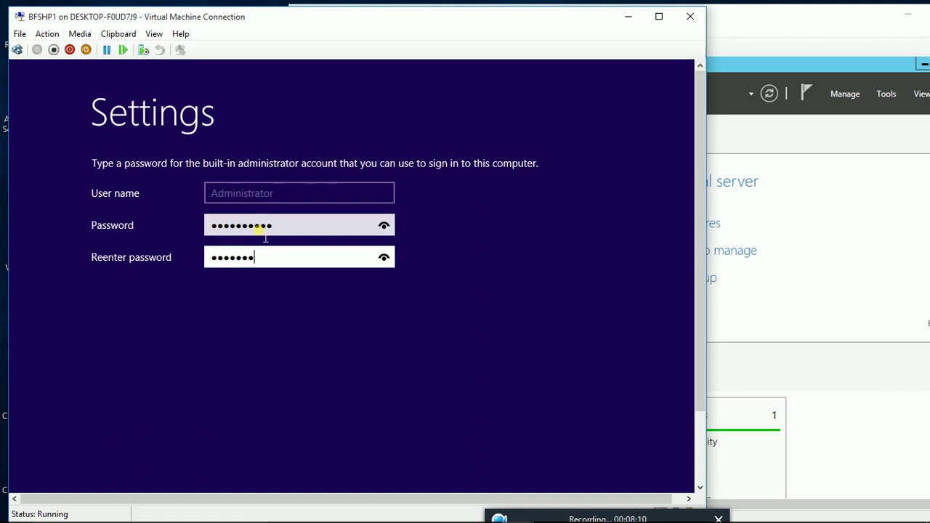
{"action": "key", "text": "Return"}
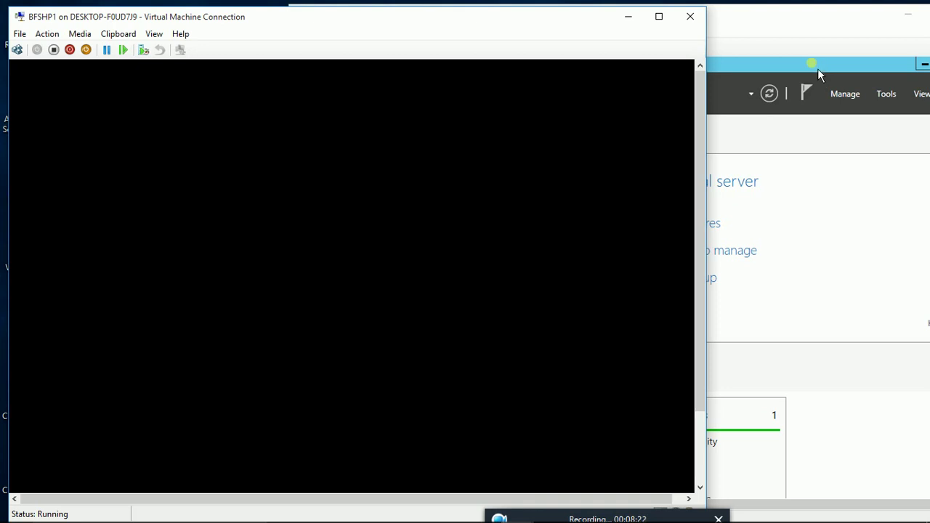
Step: Bring BFDC1's Server Manager console forward and switch it to full screen
{"action": "left_click", "coordinate": [770, 21]}
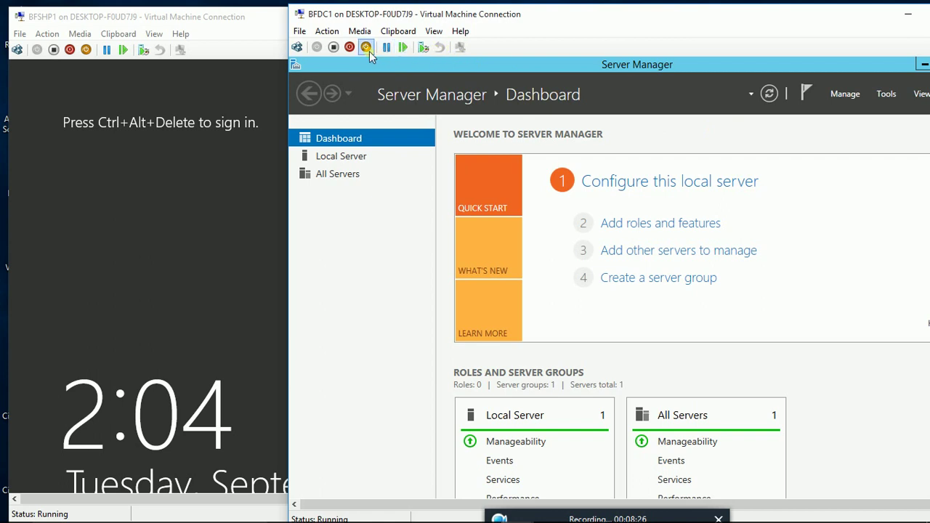
{"action": "left_click", "coordinate": [433, 31]}
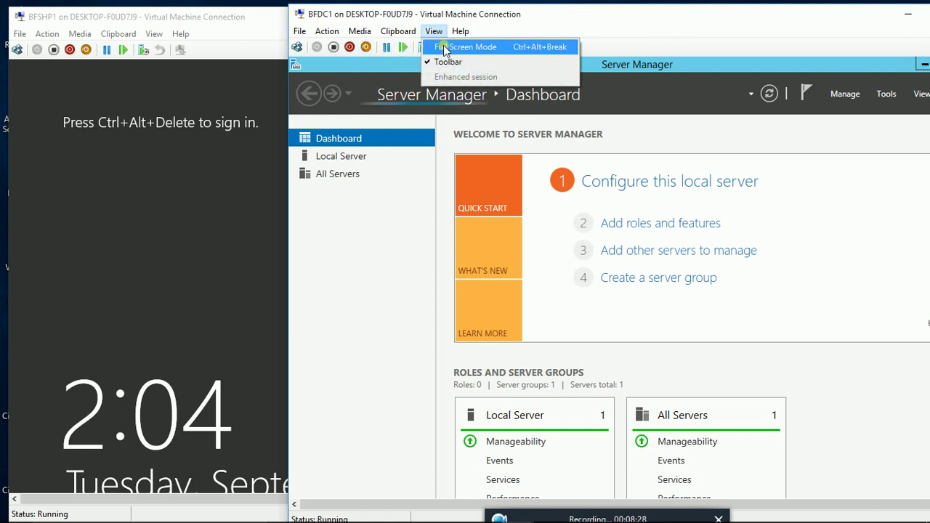
{"action": "left_click", "coordinate": [446, 46]}
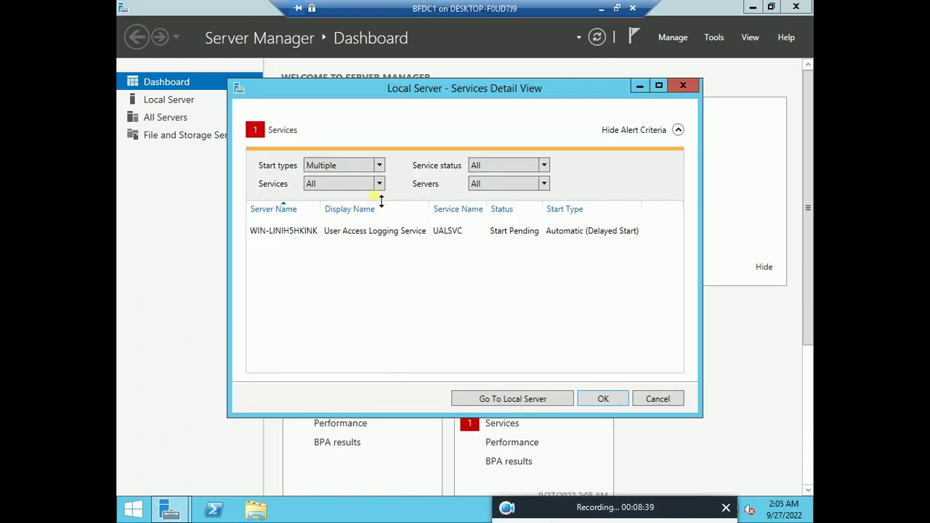
Step: Clear the Local Server services alert by setting its services filter to None
{"action": "left_click", "coordinate": [683, 86]}
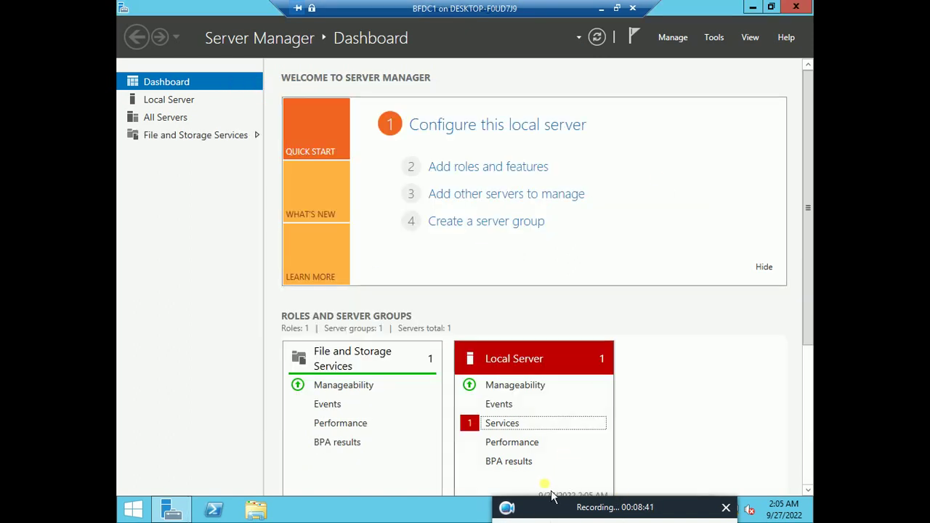
{"action": "left_click", "coordinate": [513, 431]}
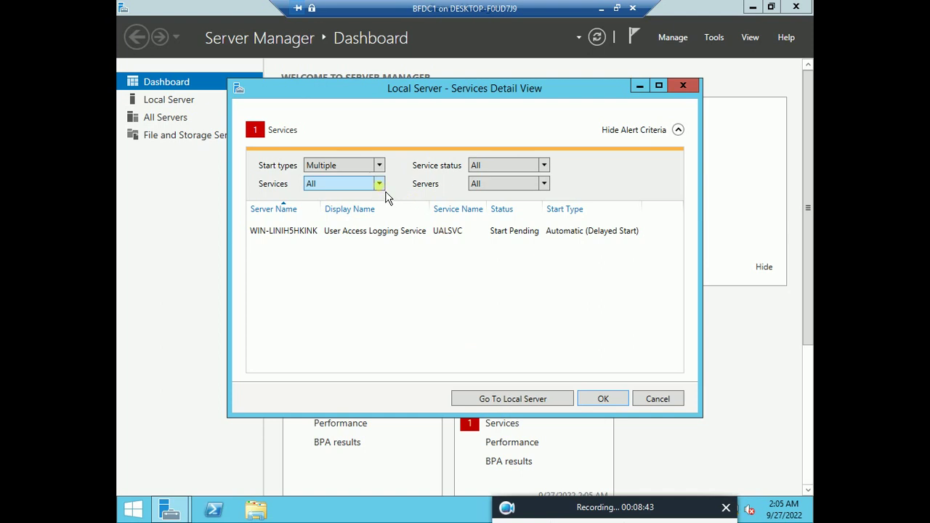
{"action": "left_click", "coordinate": [380, 184]}
{"action": "left_click", "coordinate": [311, 197]}
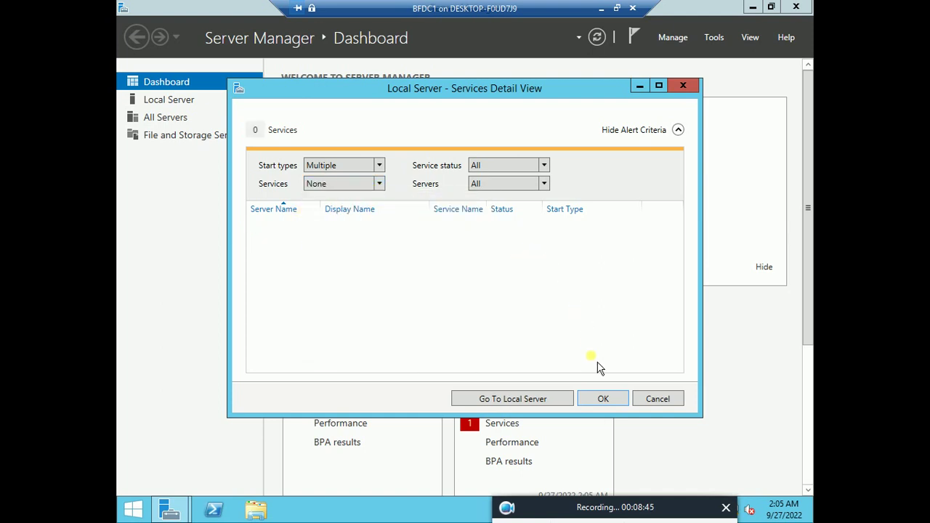
{"action": "left_click", "coordinate": [618, 400]}
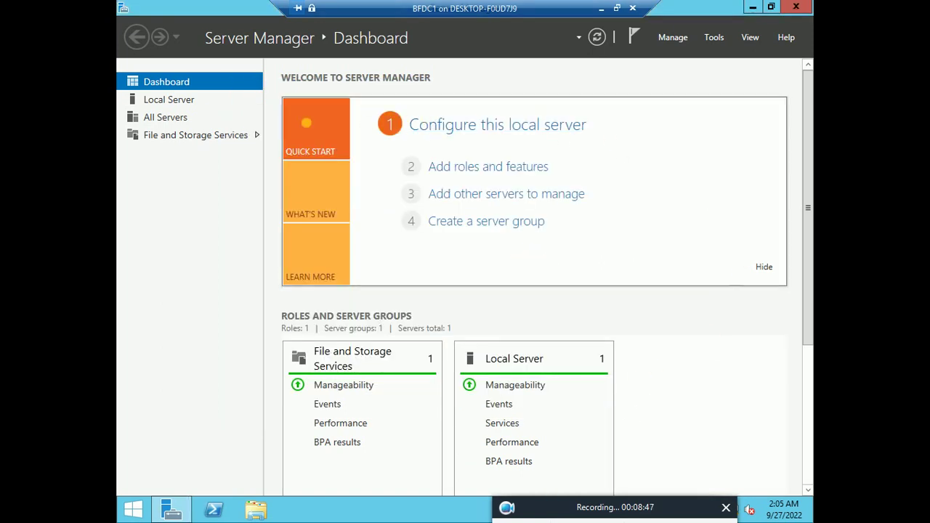
Step: Set the computer description to 'BIGFIRM MAIN SERVER' in the Local Server properties
{"action": "left_click", "coordinate": [182, 103]}
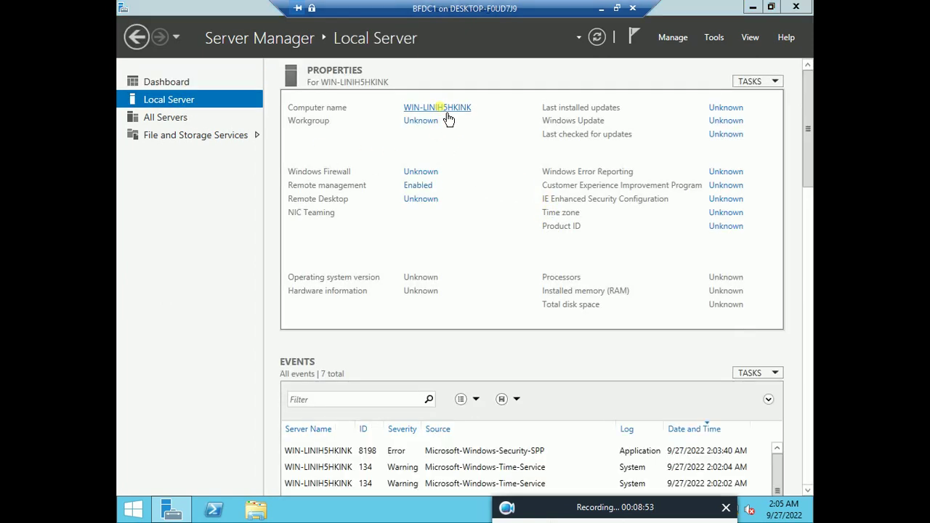
{"action": "left_click", "coordinate": [445, 109]}
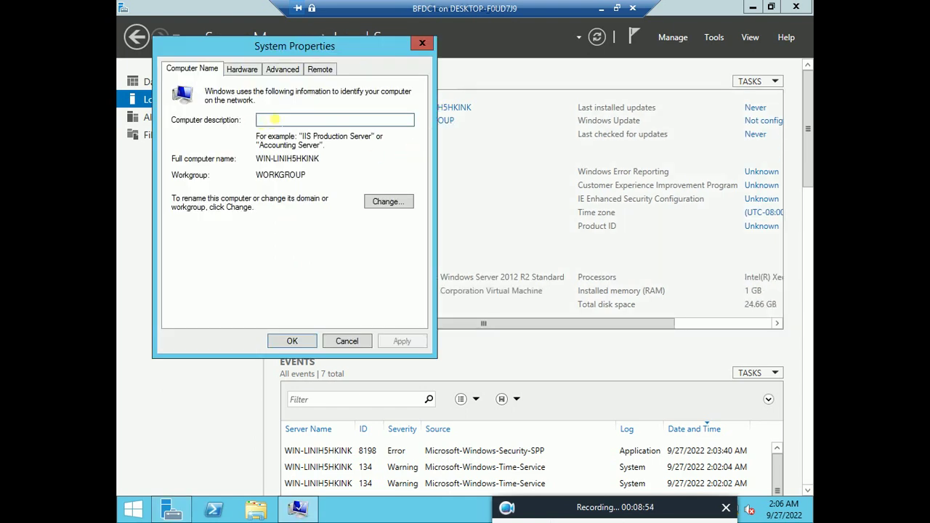
{"action": "type", "text": "MAI"}
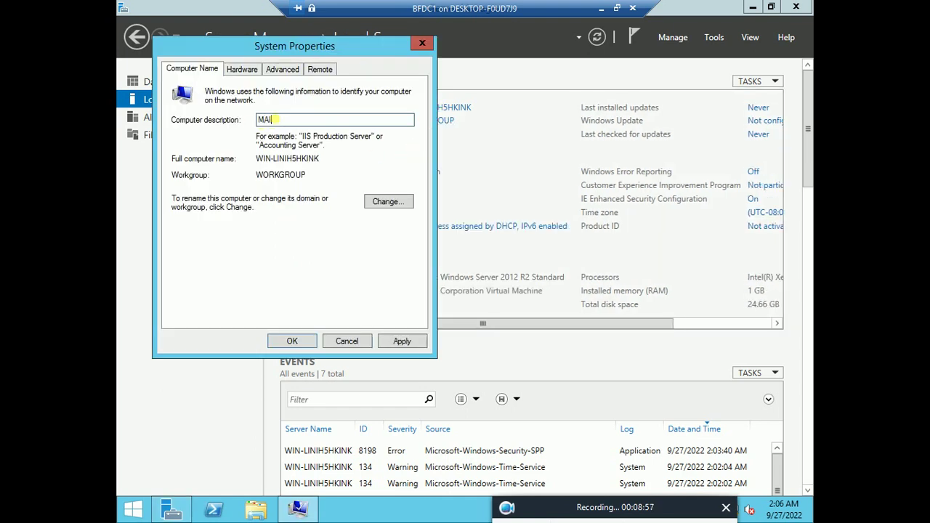
{"action": "type", "text": "NSERV"}
{"action": "key", "text": "BackSpace"}
{"action": "key", "text": "BackSpace"}
{"action": "key", "text": "BackSpace"}
{"action": "key", "text": "BackSpace"}
{"action": "key", "text": "BackSpace"}
{"action": "key", "text": "BackSpace"}
{"action": "key", "text": "BackSpace"}
{"action": "key", "text": "BackSpace"}
{"action": "key", "text": "BackSpace"}
{"action": "type", "text": "BIGFIRM MAIN SERVER"}
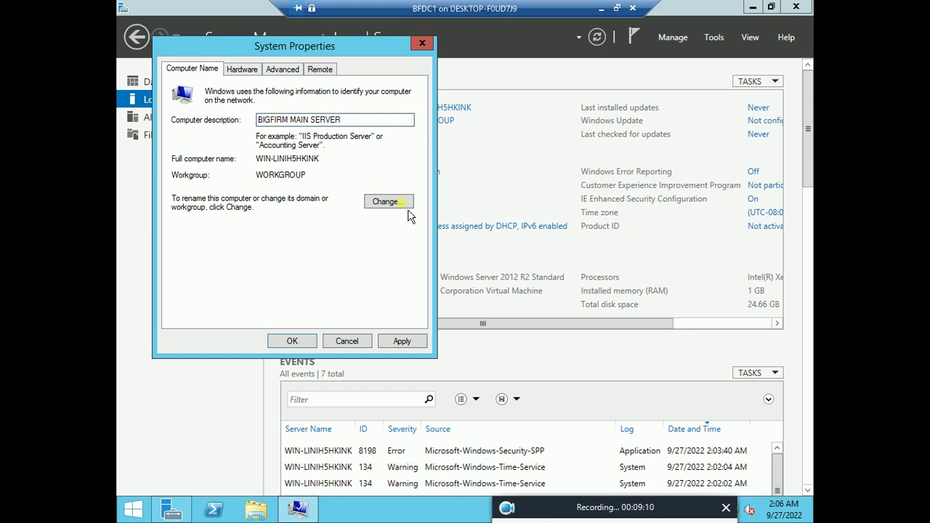
Step: Rename the computer to BFDC1, apply the changes, and postpone the restart
{"action": "left_click", "coordinate": [404, 206]}
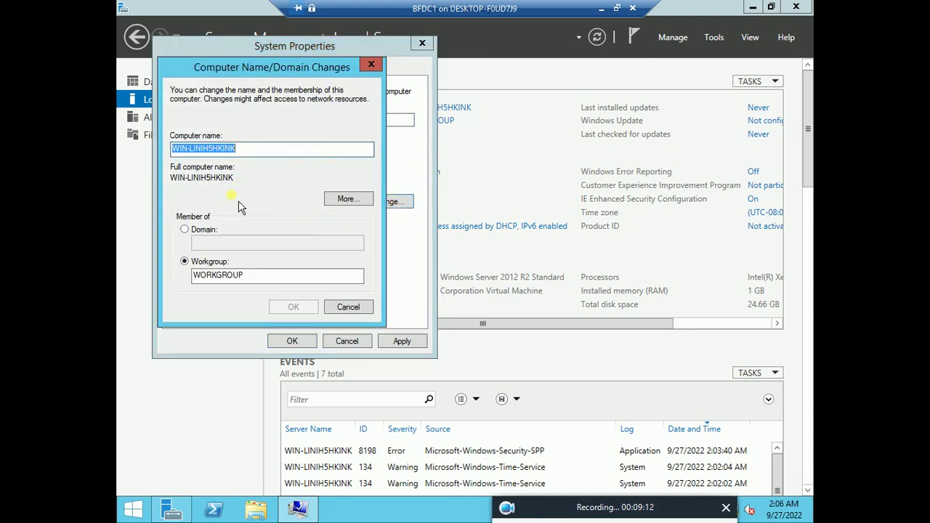
{"action": "key", "text": "BackSpace"}
{"action": "type", "text": "BF"}
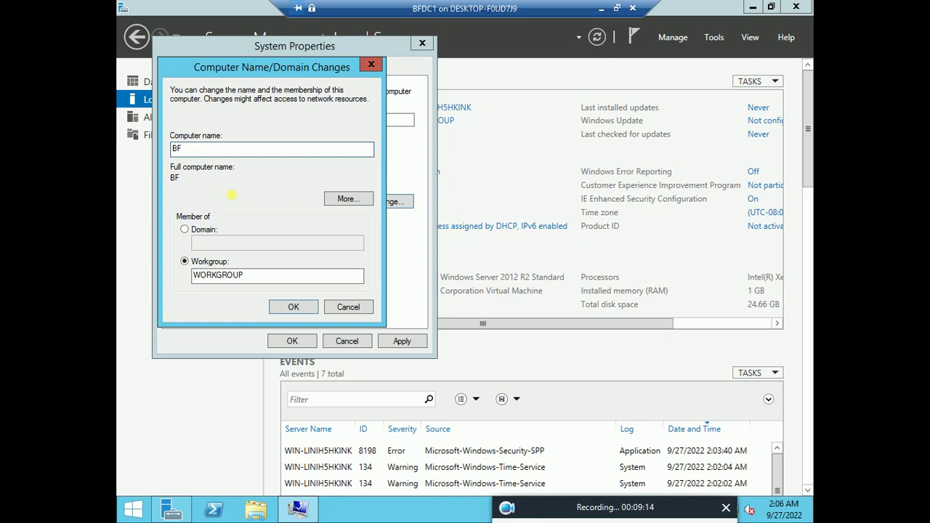
{"action": "type", "text": "DC1"}
{"action": "left_click", "coordinate": [295, 306]}
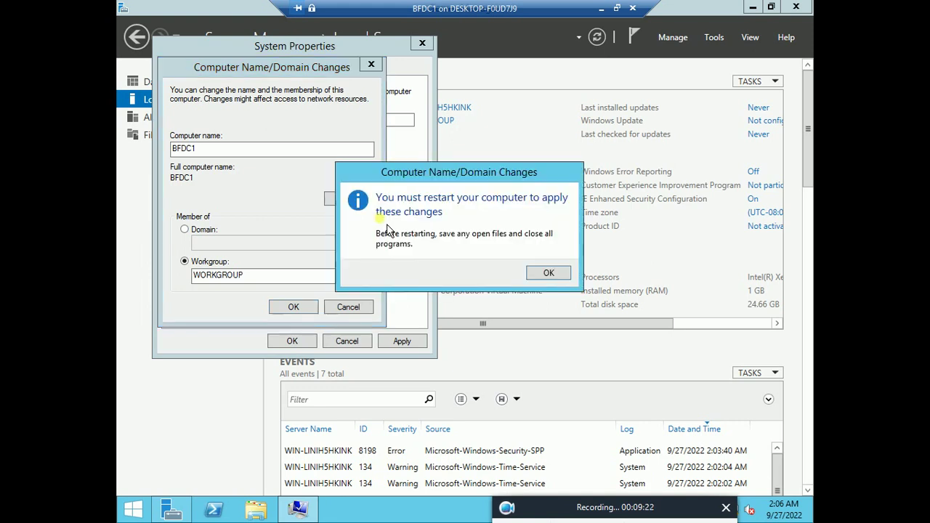
{"action": "left_click", "coordinate": [544, 274]}
{"action": "left_click", "coordinate": [390, 344]}
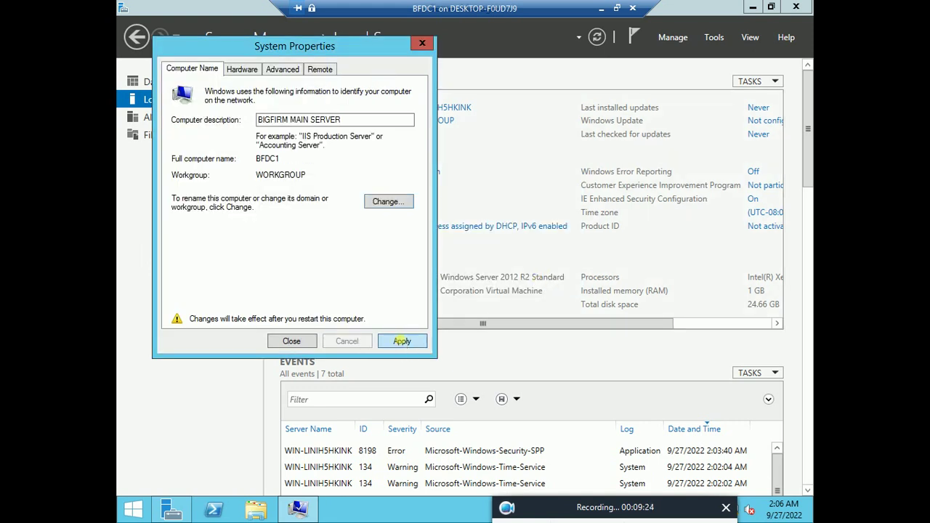
{"action": "left_click", "coordinate": [546, 277]}
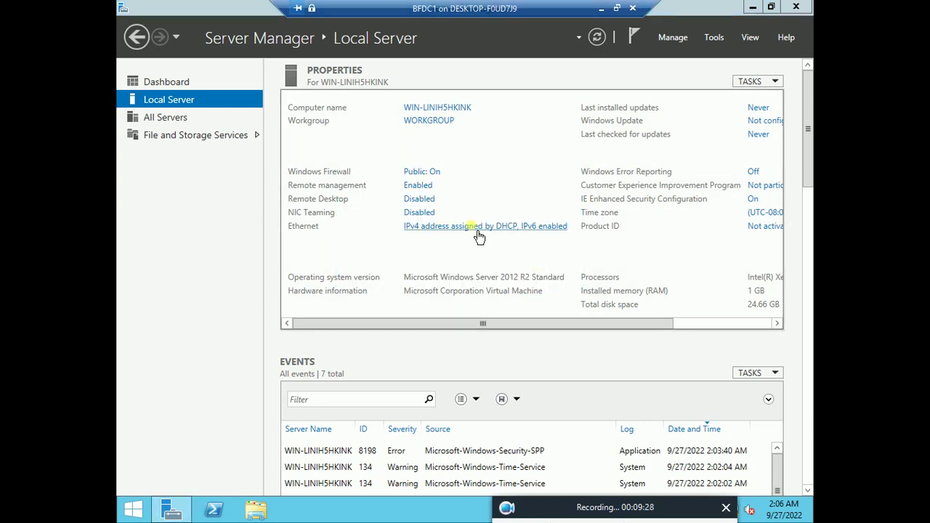
Step: Open the IPv4 properties of the Ethernet adapter from the network connections
{"action": "left_click", "coordinate": [476, 227]}
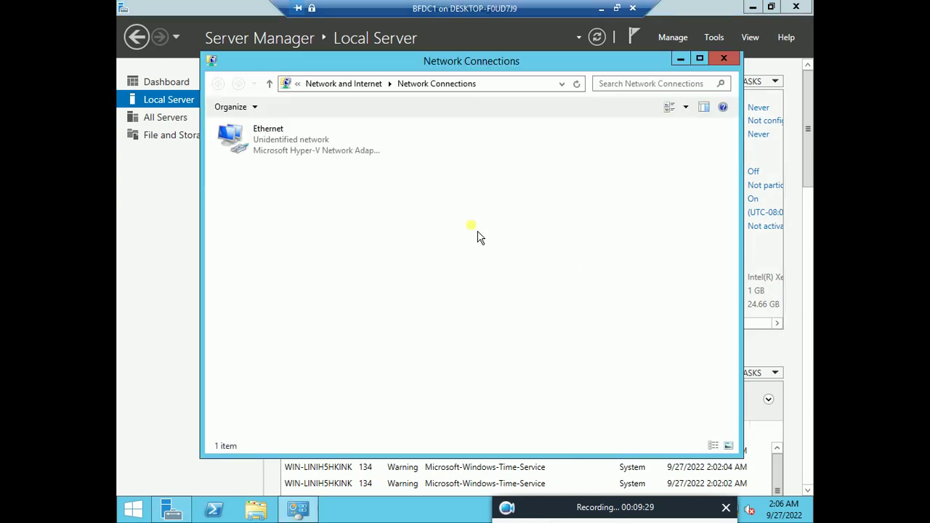
{"action": "left_click", "coordinate": [290, 140]}
{"action": "right_click", "coordinate": [284, 129]}
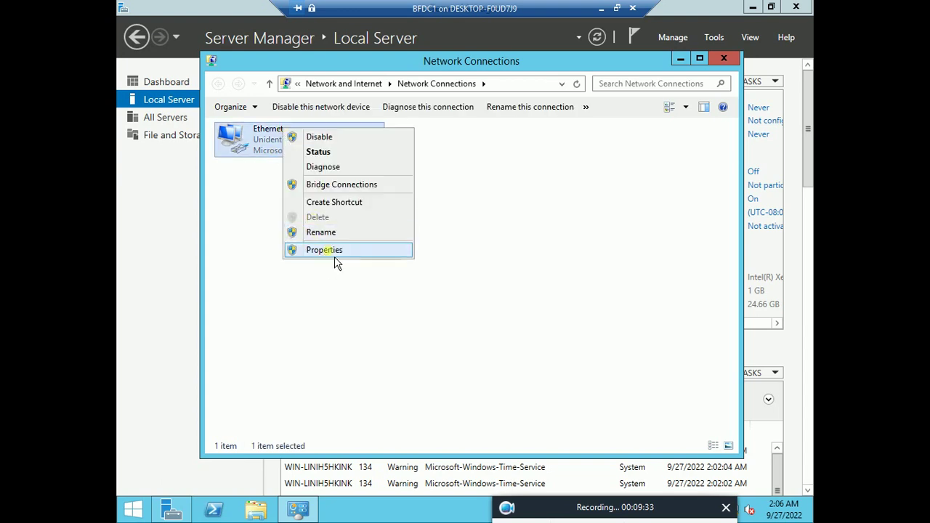
{"action": "left_click", "coordinate": [335, 254]}
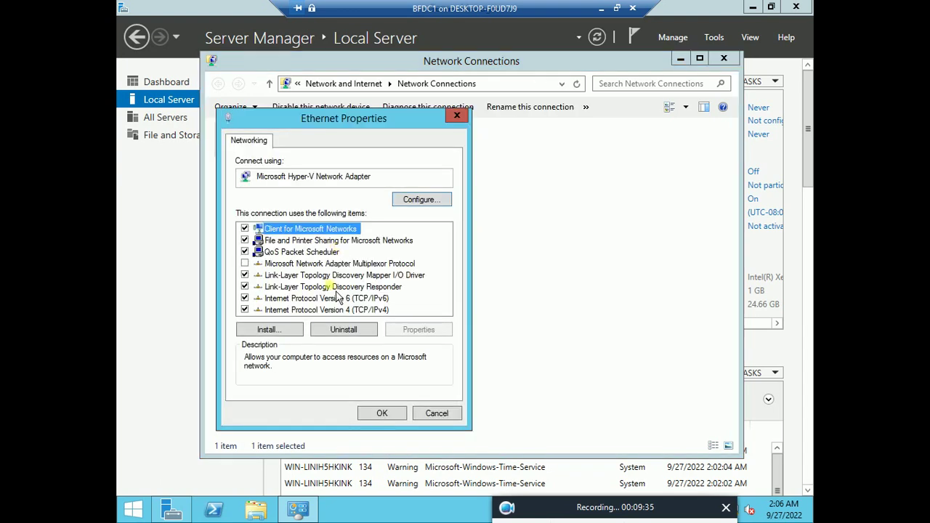
{"action": "left_click", "coordinate": [353, 310]}
{"action": "left_click", "coordinate": [419, 329]}
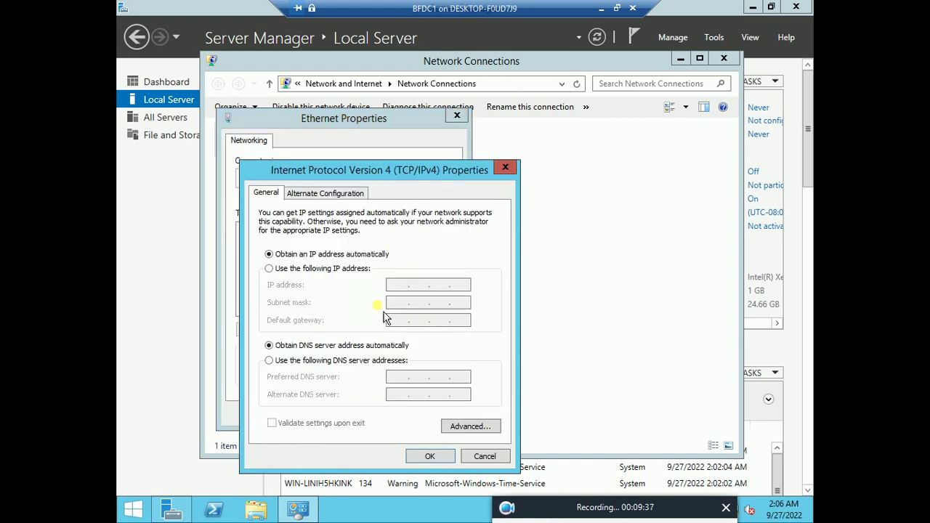
Step: Set static IP 192.168.13.201, gateway 192.168.13.206 and preferred DNS 192.168.13.201
{"action": "left_click", "coordinate": [270, 268]}
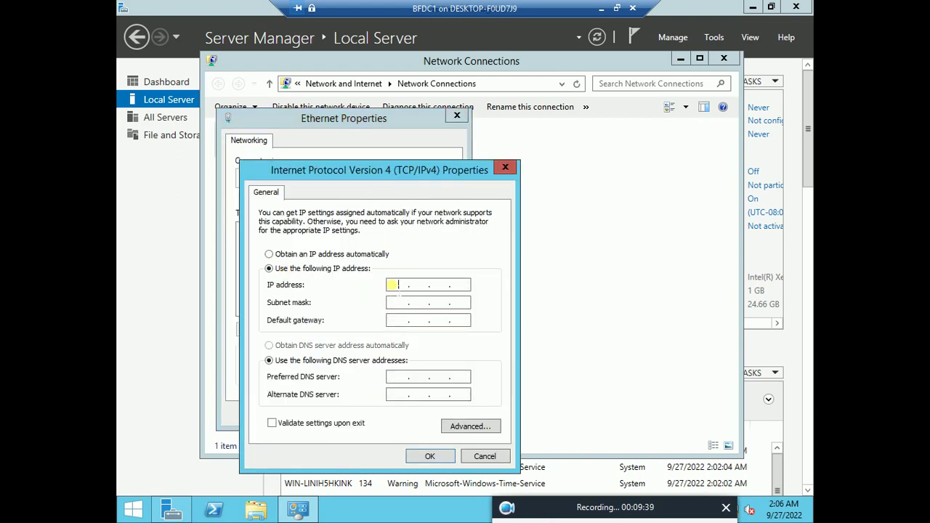
{"action": "left_click", "coordinate": [392, 284]}
{"action": "type", "text": "192 . 168 . 13 . 201"}
{"action": "key", "text": "Tab"}
{"action": "key", "text": "Tab"}
{"action": "type", "text": "192 . 168 . 13 . 20"}
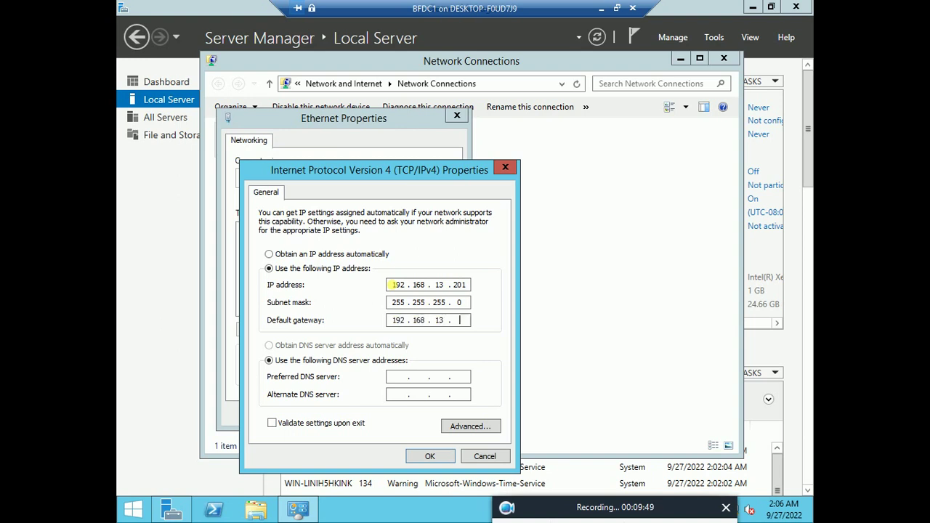
{"action": "type", "text": "6"}
{"action": "key", "text": "Tab"}
{"action": "key", "text": "Tab"}
{"action": "type", "text": "192 . 168 . 13 . 201"}
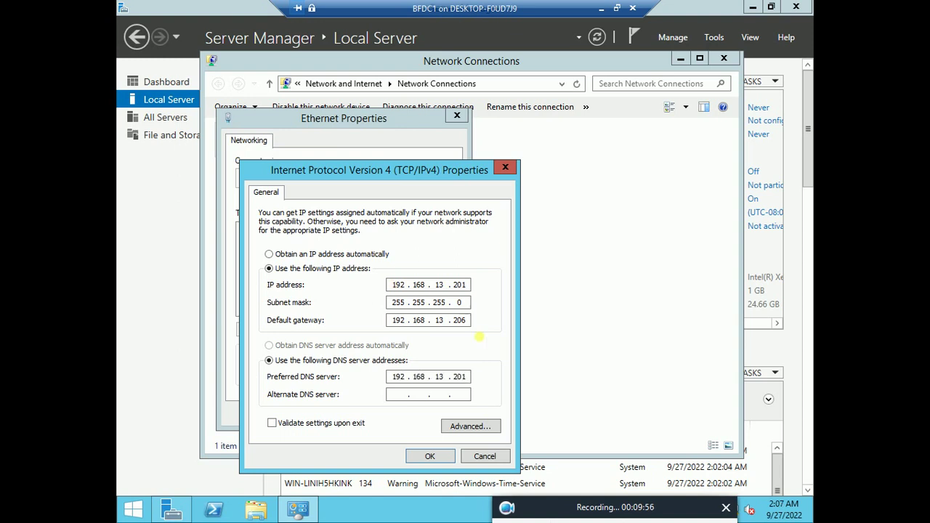
Step: Add WINS server 192.168.13.201, enable NetBIOS over TCP/IP, and confirm all adapter settings
{"action": "left_click", "coordinate": [480, 432]}
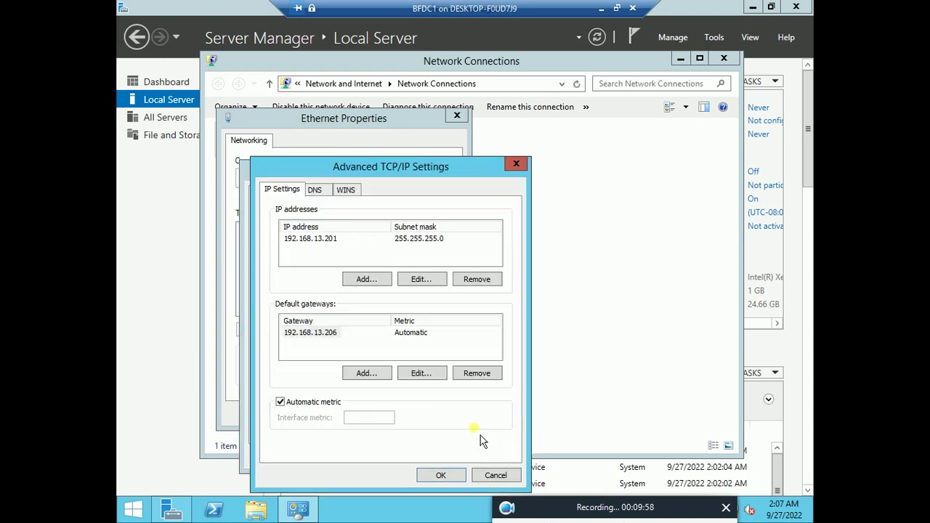
{"action": "left_click", "coordinate": [354, 196]}
{"action": "left_click", "coordinate": [280, 403]}
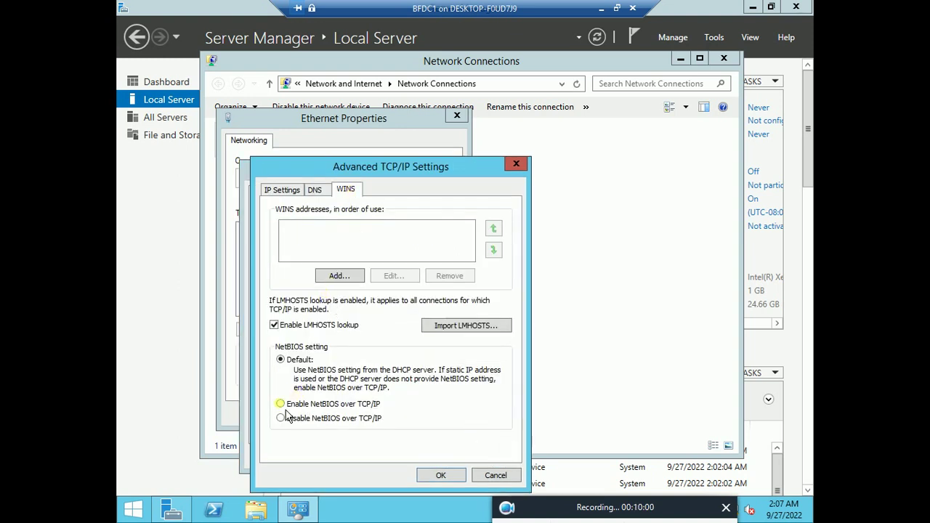
{"action": "left_click", "coordinate": [339, 276]}
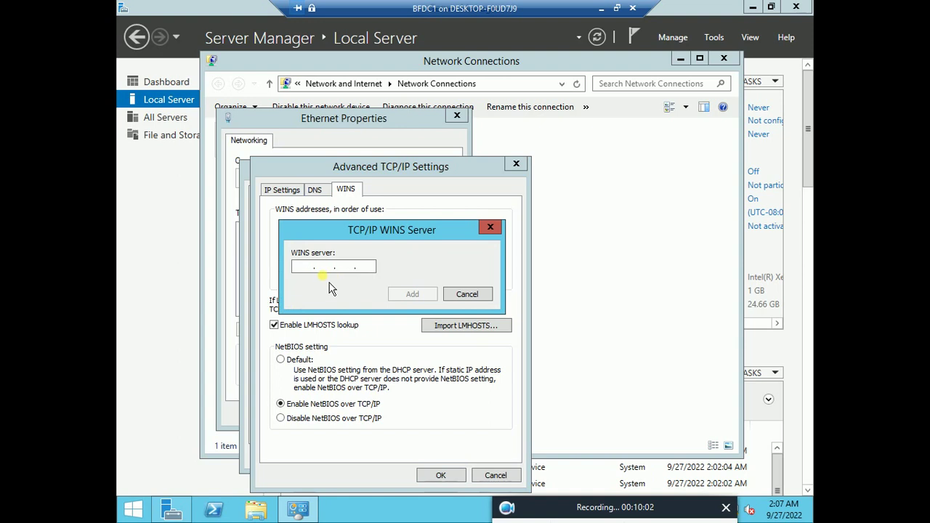
{"action": "type", "text": "192 . 168 . 13 ."}
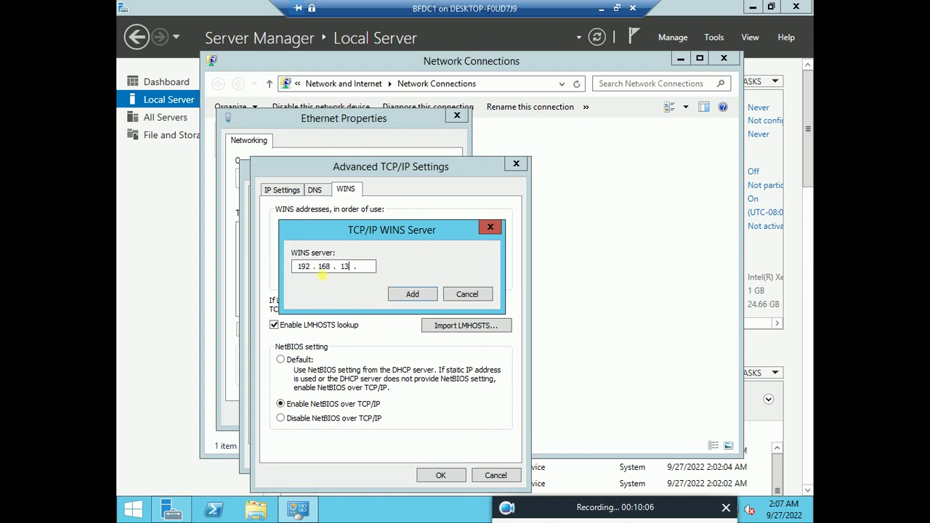
{"action": "type", "text": " 201"}
{"action": "left_click", "coordinate": [413, 294]}
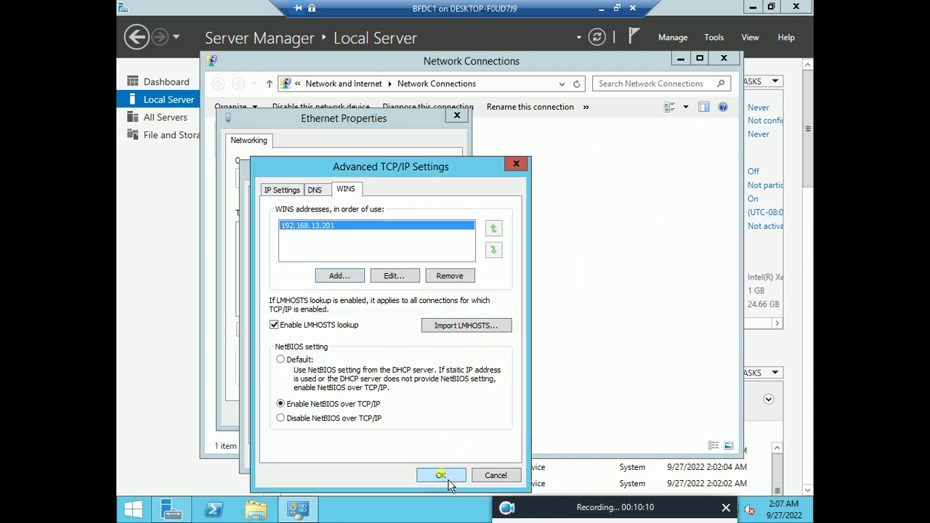
{"action": "left_click", "coordinate": [448, 476]}
{"action": "left_click", "coordinate": [436, 455]}
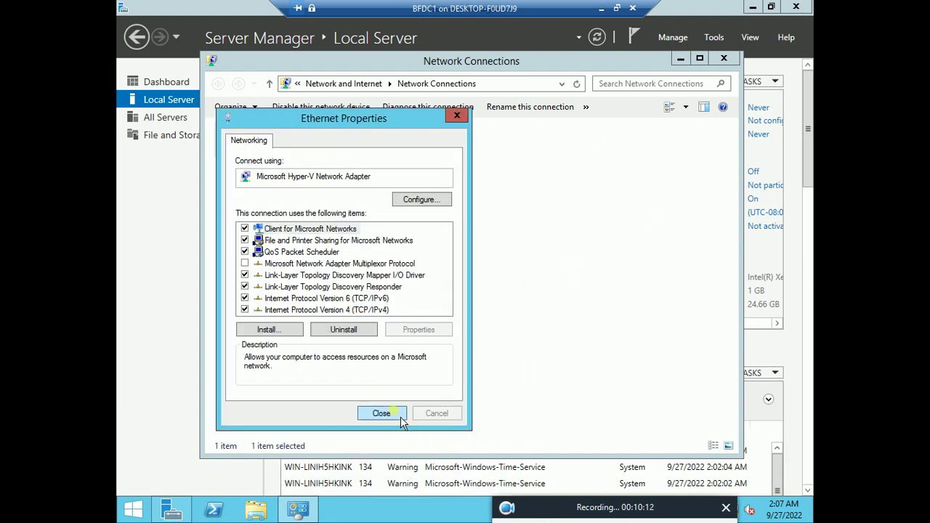
{"action": "left_click", "coordinate": [401, 416]}
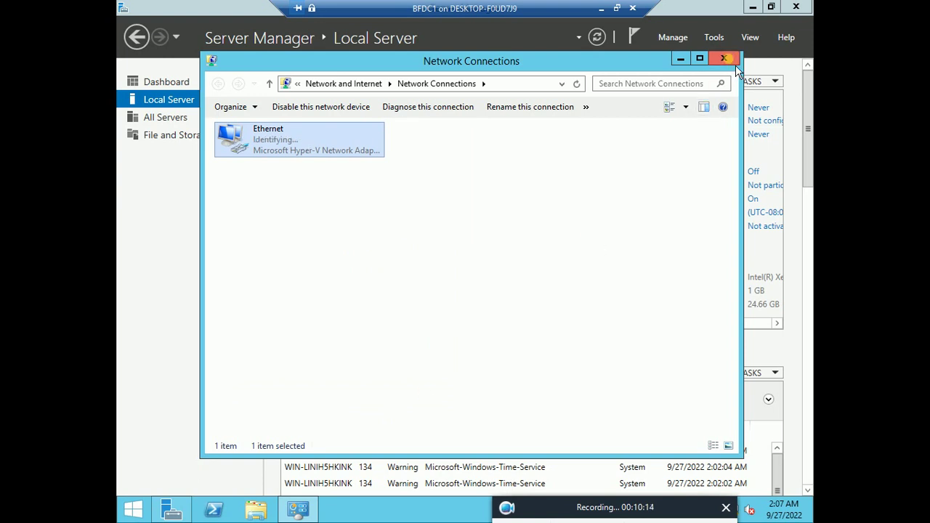
Step: Allow remote desktop connections to the server, accepting the firewall exception warning
{"action": "left_click", "coordinate": [724, 58]}
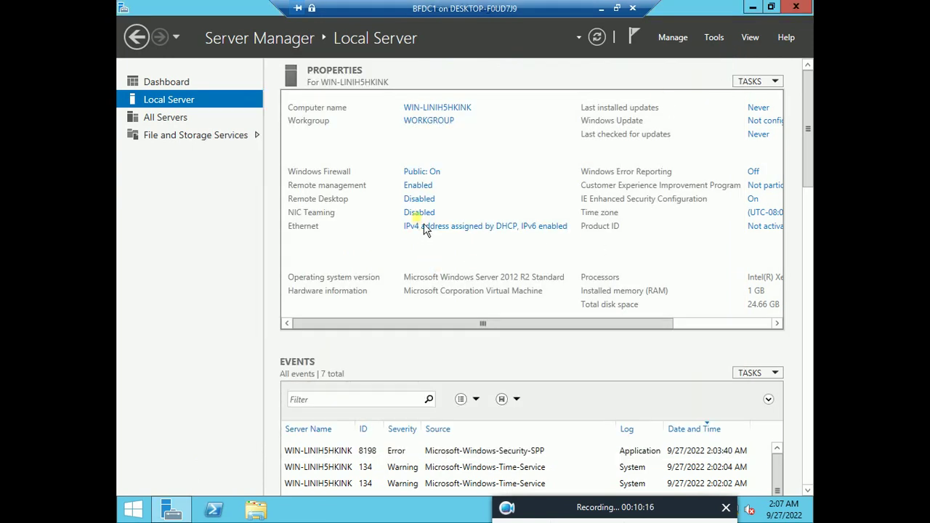
{"action": "left_click", "coordinate": [419, 199]}
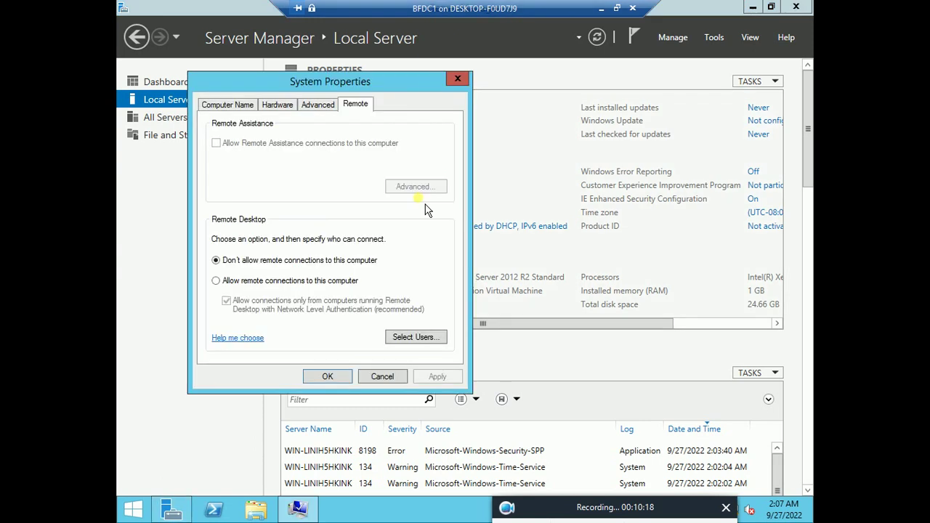
{"action": "left_click", "coordinate": [225, 283]}
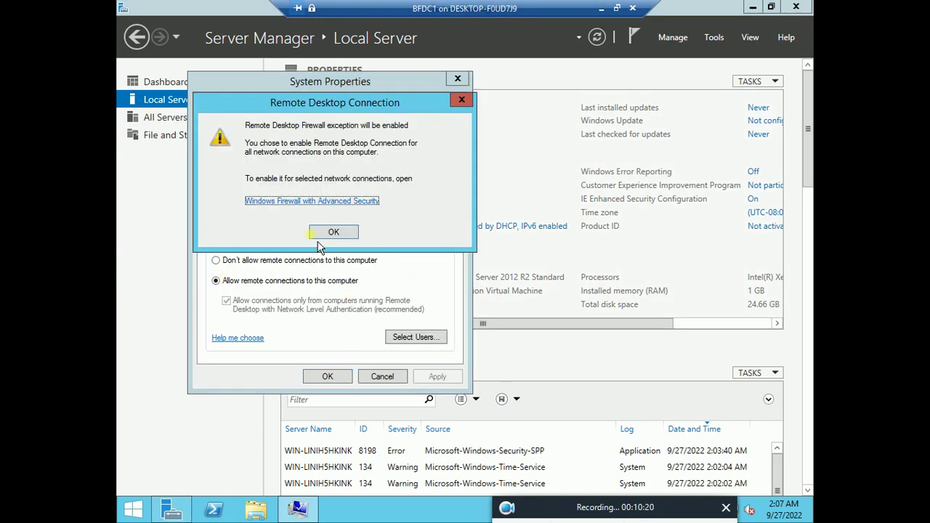
{"action": "left_click", "coordinate": [335, 234]}
Step: Search the local accounts for a remote desktop user, limiting object types to Users
{"action": "left_click", "coordinate": [431, 342]}
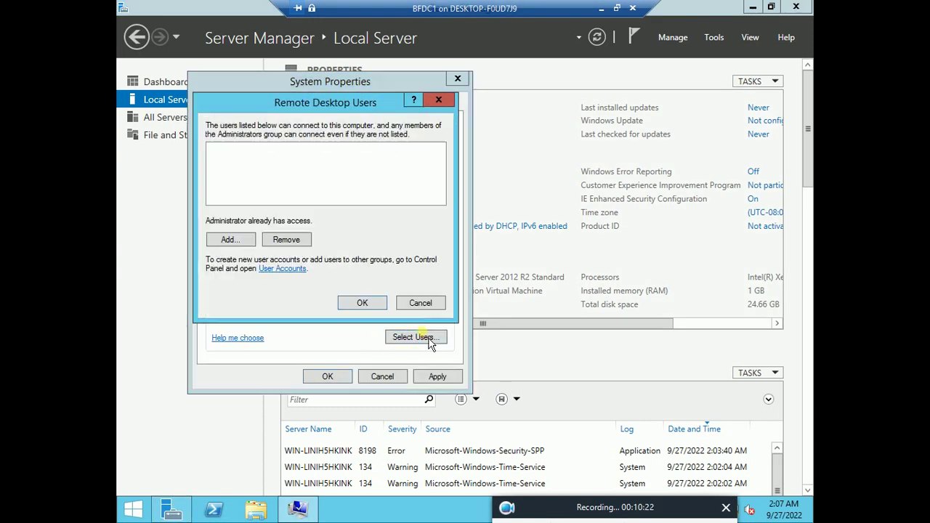
{"action": "left_click", "coordinate": [224, 242]}
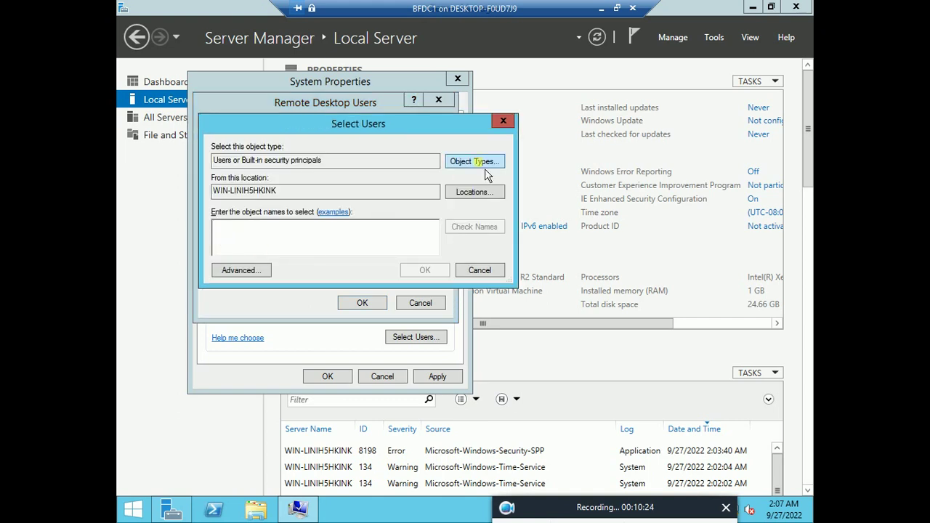
{"action": "left_click", "coordinate": [485, 166]}
{"action": "left_click", "coordinate": [226, 216]}
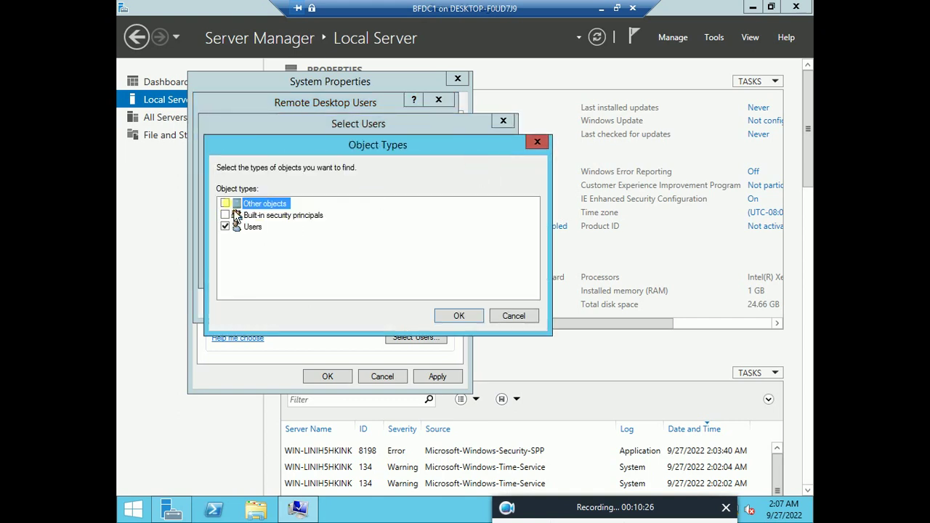
{"action": "left_click", "coordinate": [459, 316]}
{"action": "left_click", "coordinate": [247, 271]}
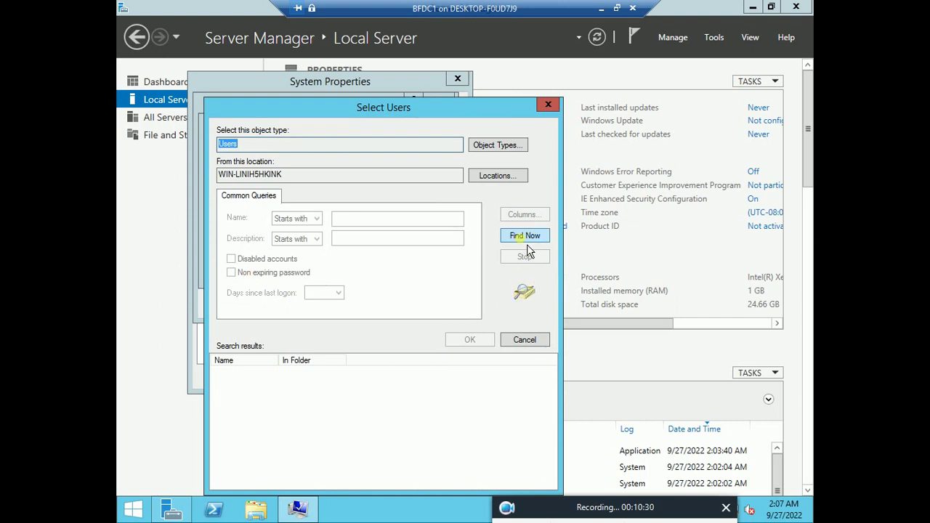
{"action": "left_click", "coordinate": [527, 241]}
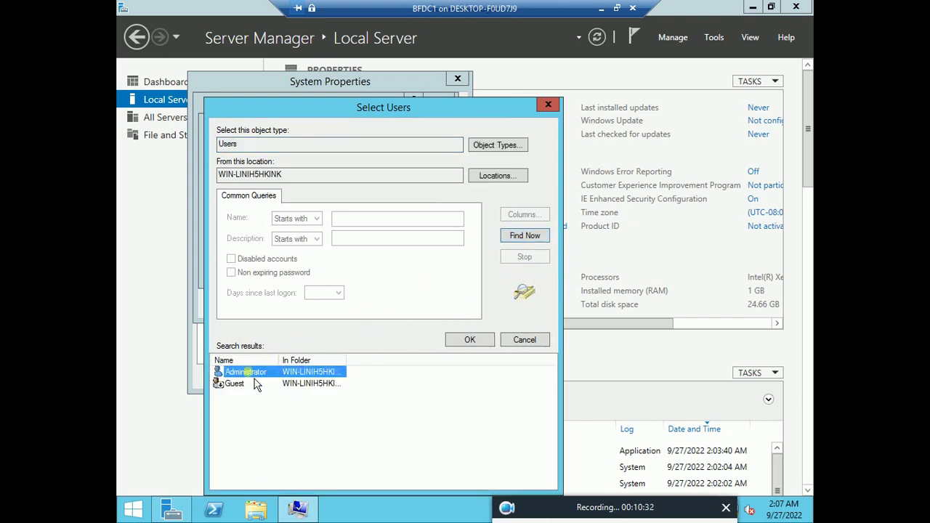
Step: Add Administrator as a remote desktop user and apply the remote settings
{"action": "left_click", "coordinate": [471, 341]}
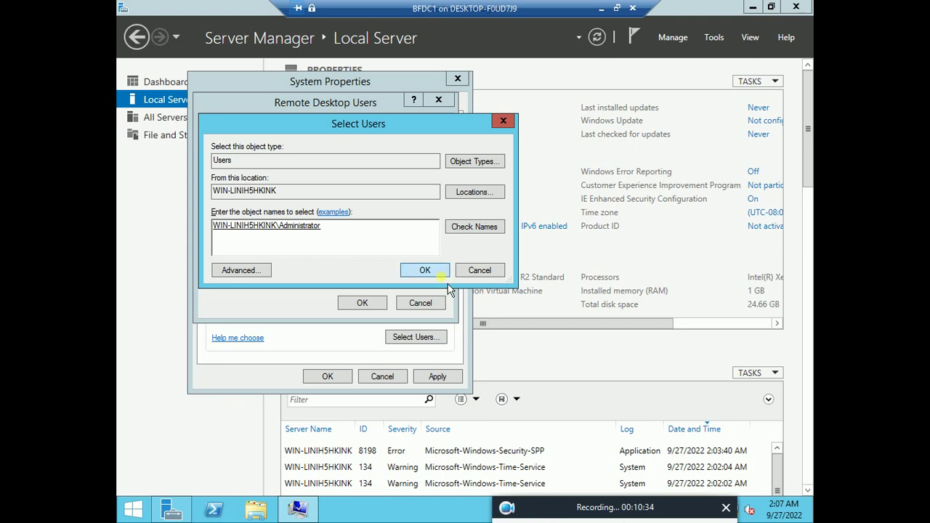
{"action": "left_click", "coordinate": [425, 270]}
{"action": "left_click", "coordinate": [362, 303]}
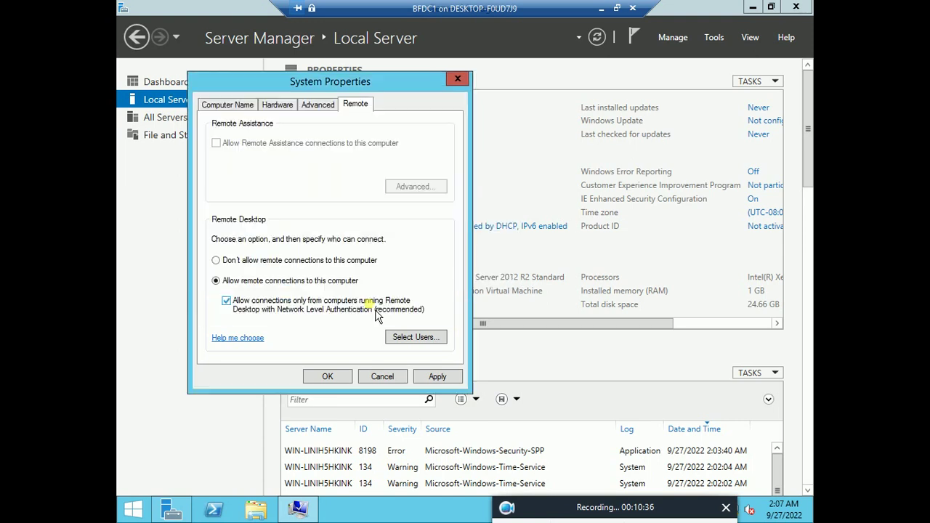
{"action": "left_click", "coordinate": [444, 384]}
{"action": "left_click", "coordinate": [509, 322]}
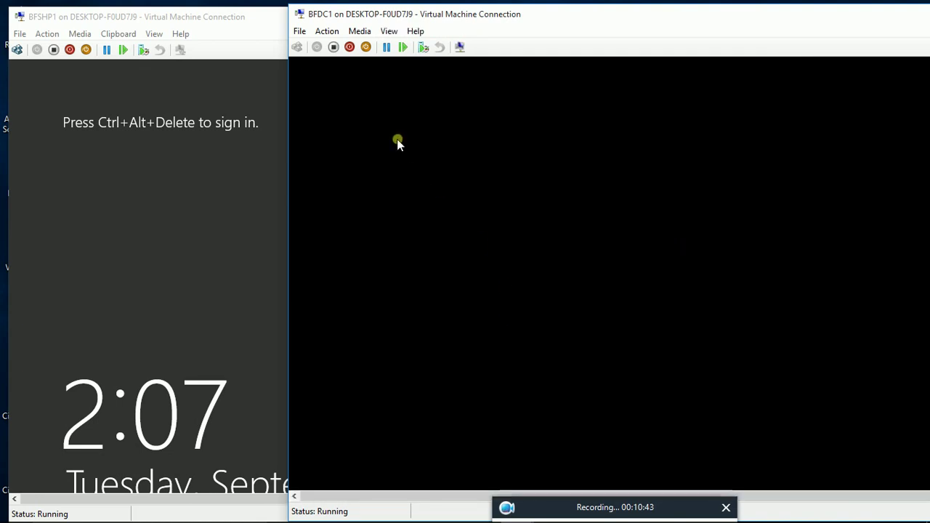
Step: Retry the BFDC1 Administrator sign-in after a rejected password, turning Caps Lock off first
{"action": "left_click", "coordinate": [493, 255]}
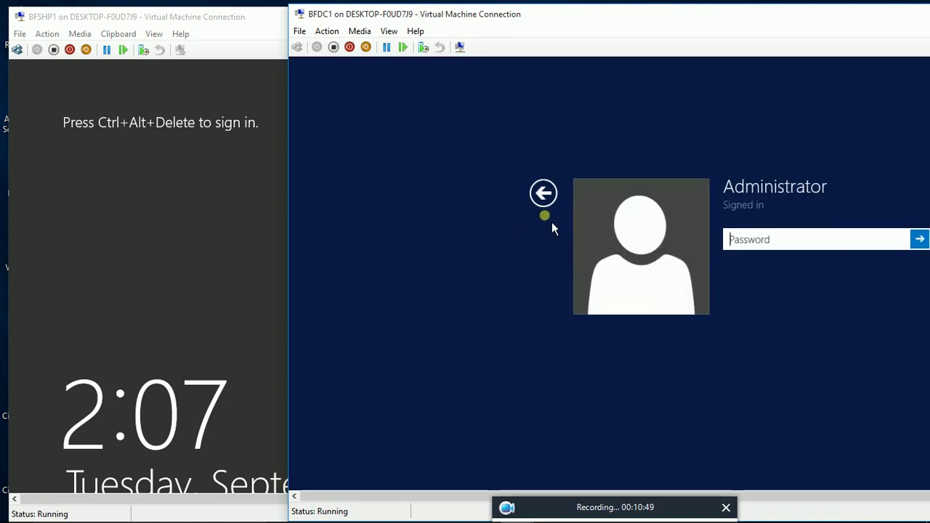
{"action": "type", "text": "P"}
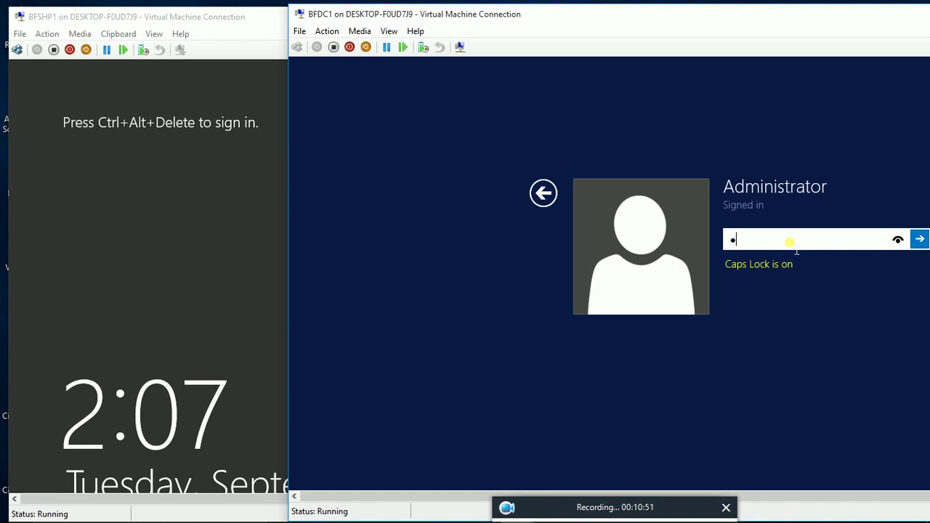
{"action": "type", "text": "a$$w"}
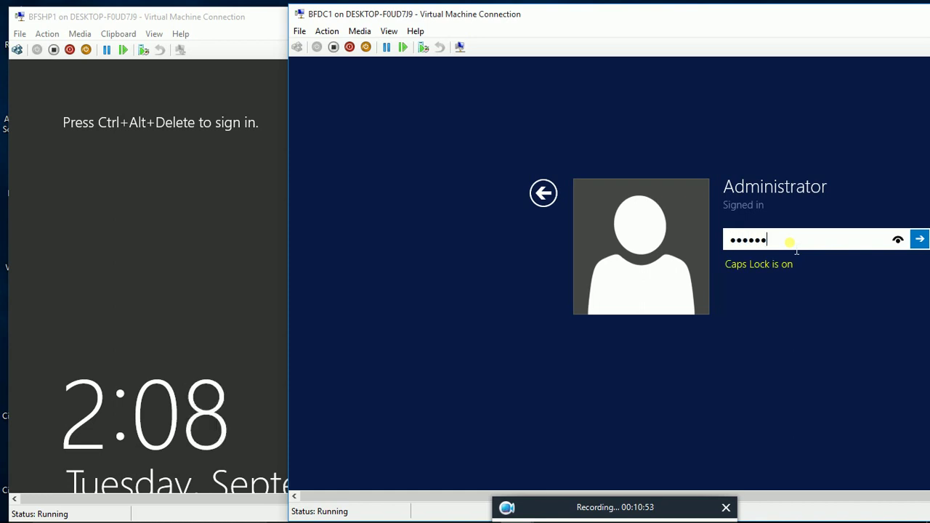
{"action": "key", "text": "Return"}
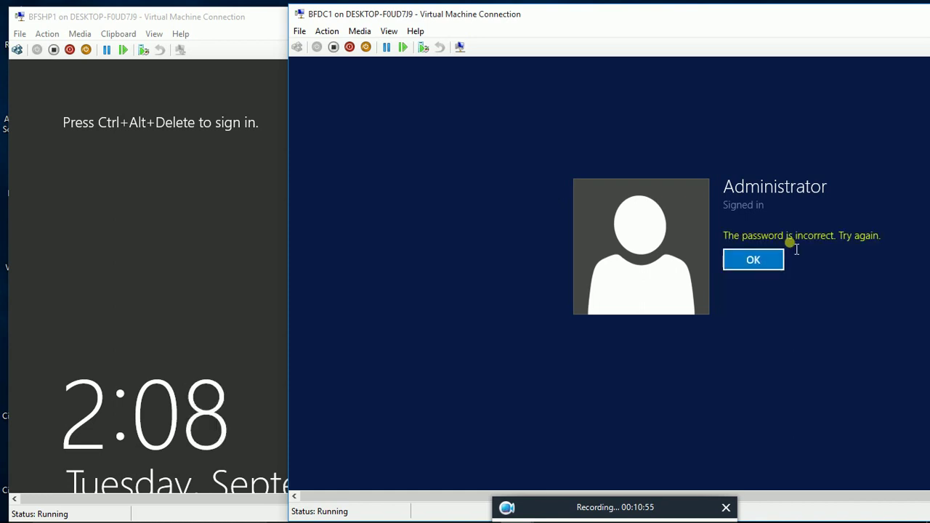
{"action": "left_click", "coordinate": [771, 268]}
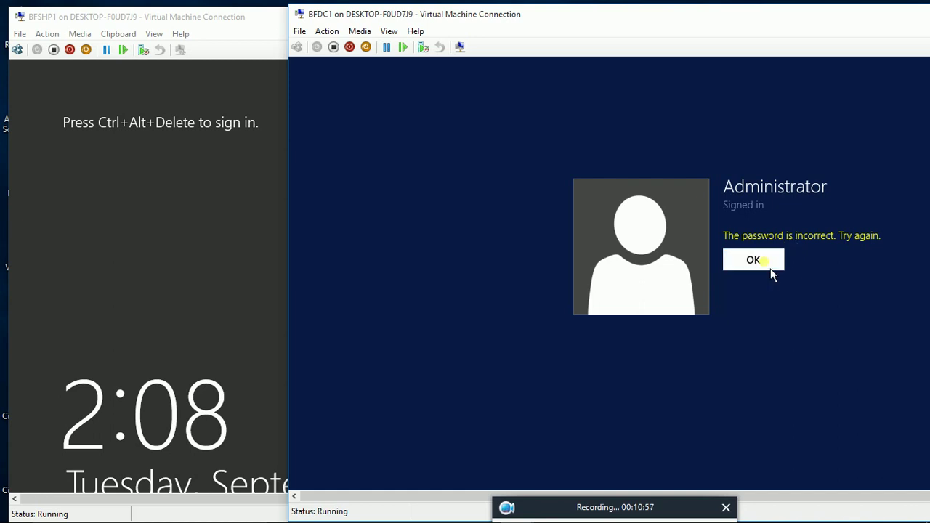
{"action": "key", "text": "Caps_Lock"}
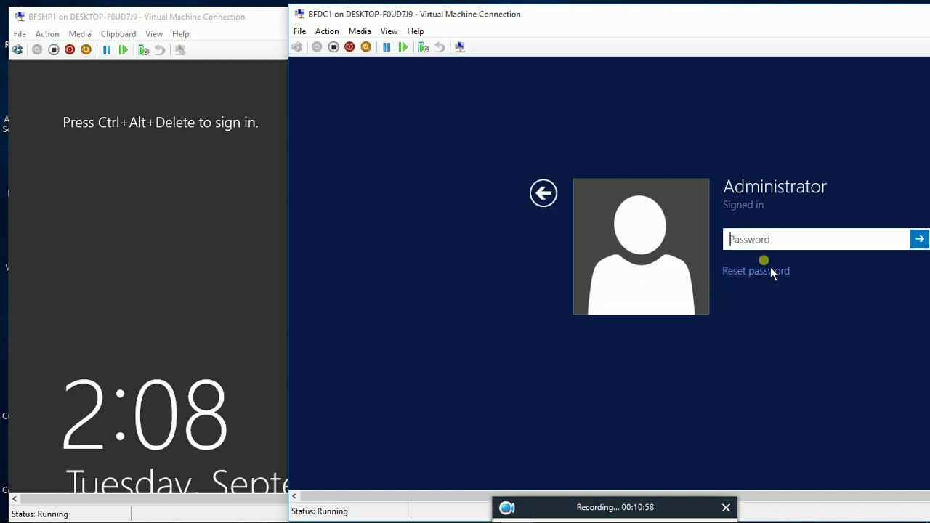
{"action": "type", "text": "••"}
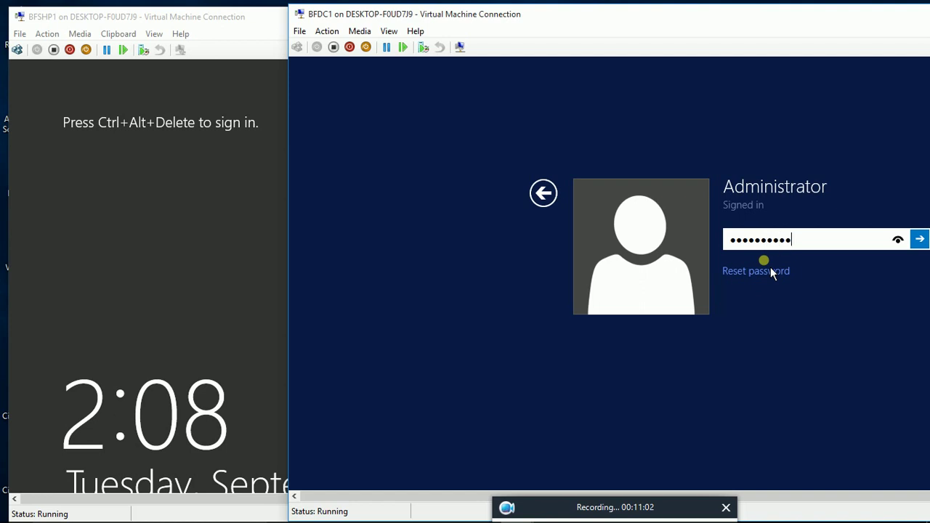
{"action": "key", "text": "Return"}
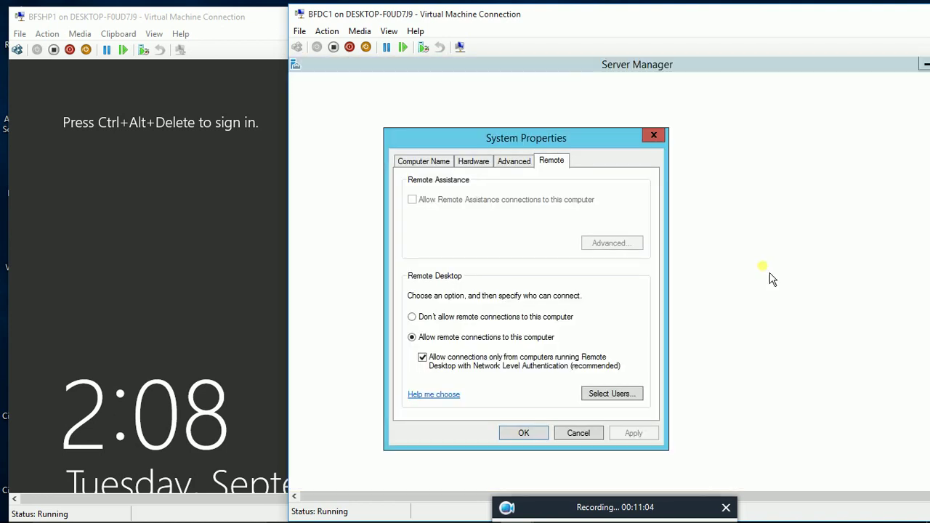
Step: Enable virtual LAN identification with VLAN ID 2 on BFDC1's network adapter and apply it
{"action": "left_click", "coordinate": [523, 434]}
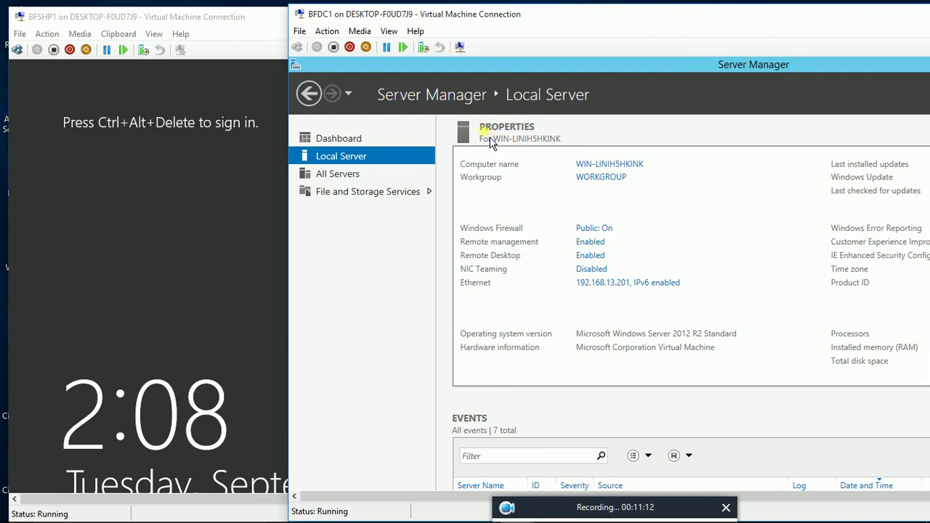
{"action": "left_click", "coordinate": [299, 31]}
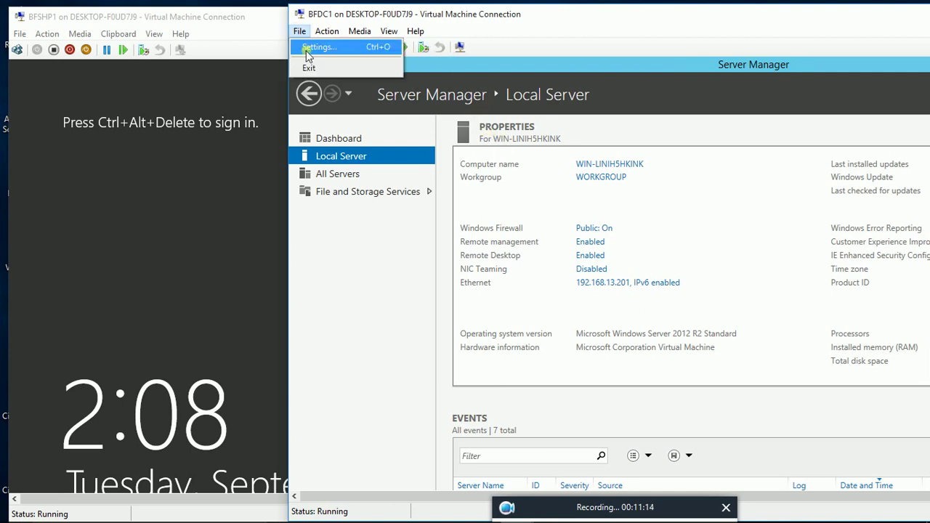
{"action": "left_click", "coordinate": [313, 47]}
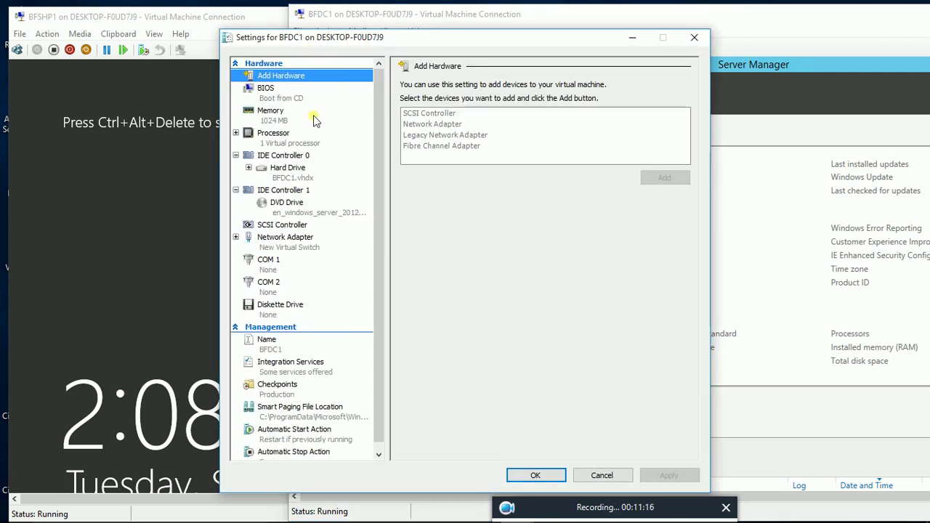
{"action": "left_click", "coordinate": [290, 242]}
{"action": "left_click", "coordinate": [414, 141]}
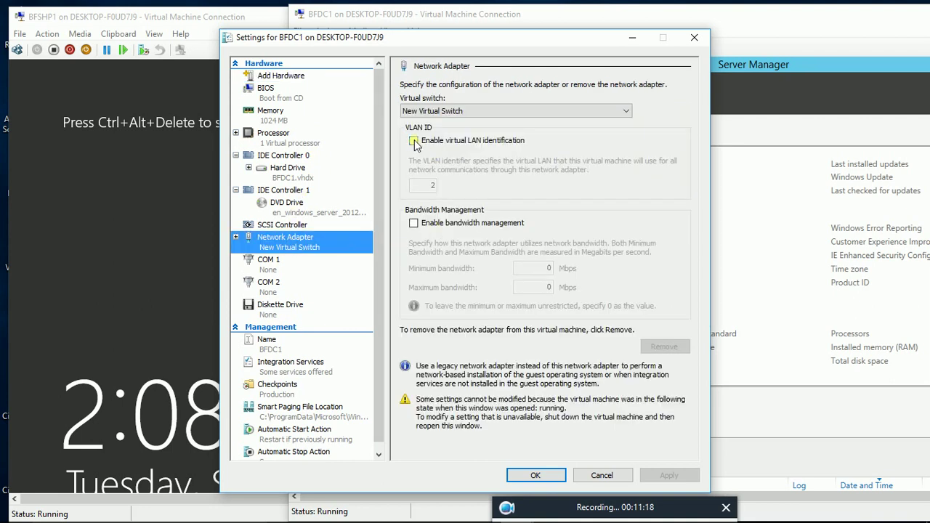
{"action": "left_click", "coordinate": [670, 476]}
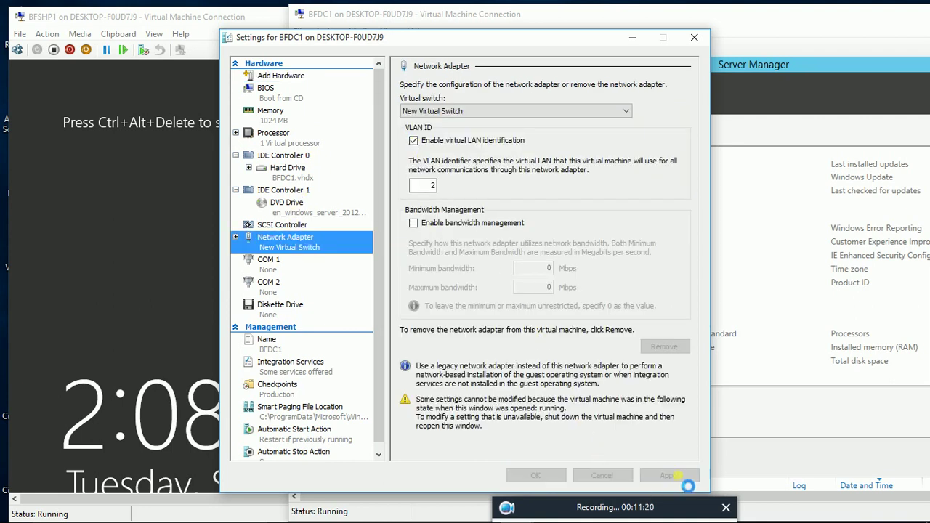
{"action": "left_click", "coordinate": [535, 475]}
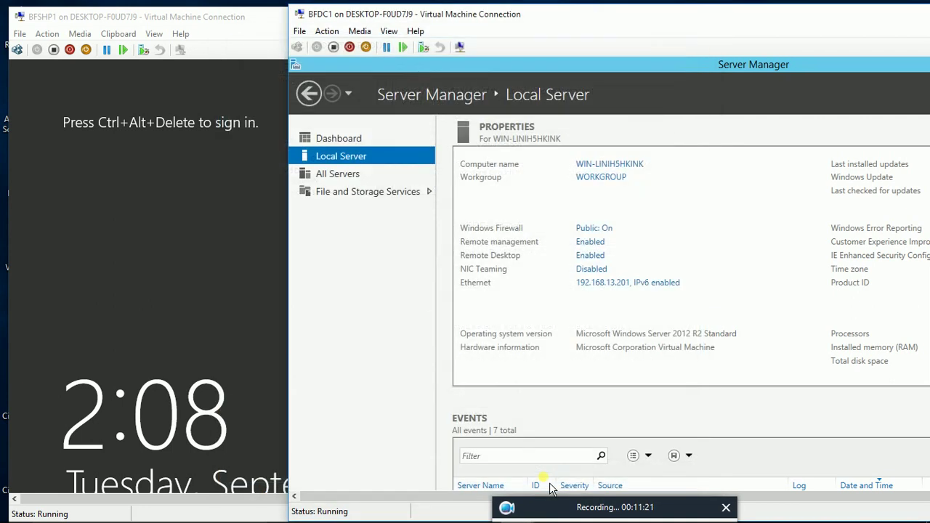
{"action": "left_click", "coordinate": [387, 32]}
Step: Show BFDC1 full screen and open the Network and Sharing Center
{"action": "left_click", "coordinate": [401, 48]}
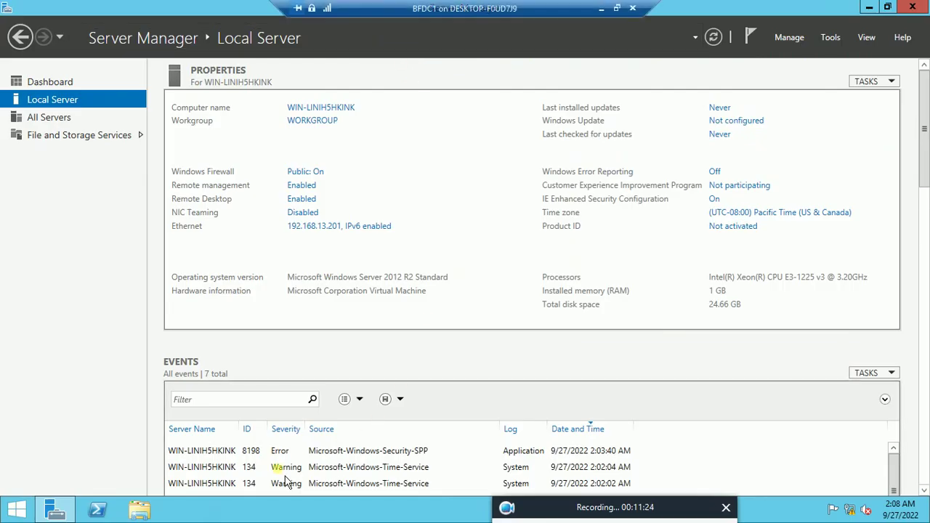
{"action": "right_click", "coordinate": [17, 512]}
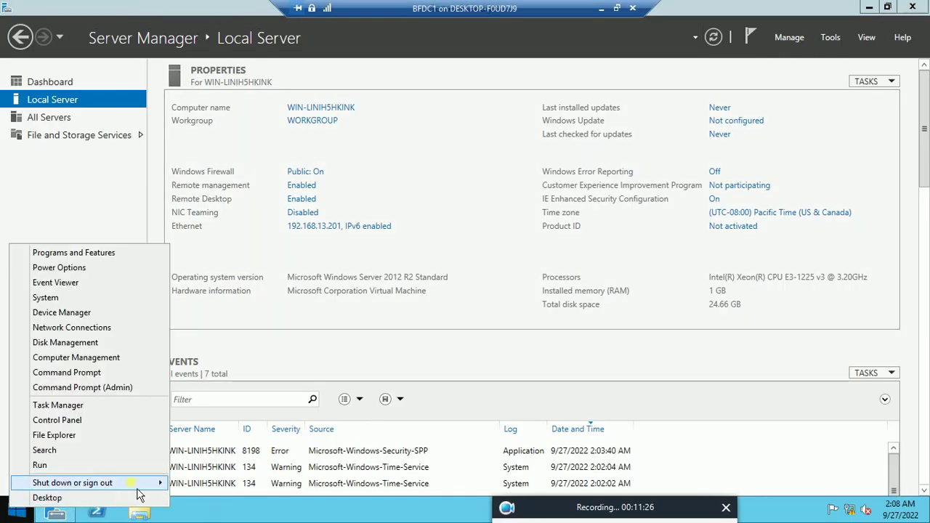
{"action": "mouse_move", "coordinate": [138, 484]}
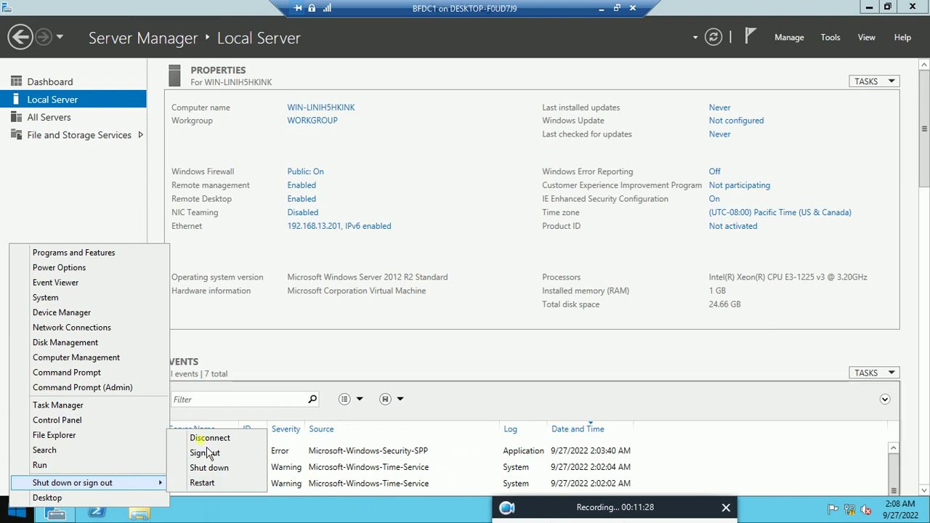
{"action": "left_click", "coordinate": [715, 364]}
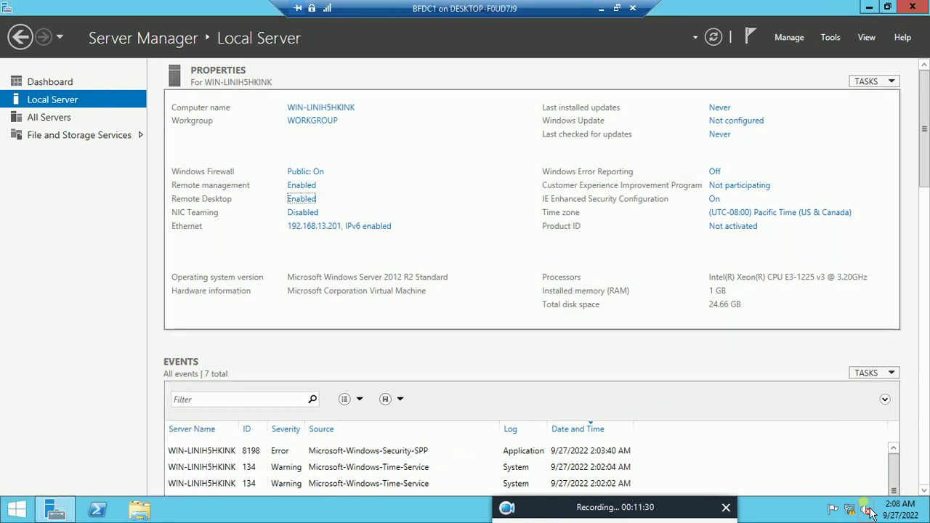
{"action": "right_click", "coordinate": [852, 510]}
{"action": "key", "text": "Escape"}
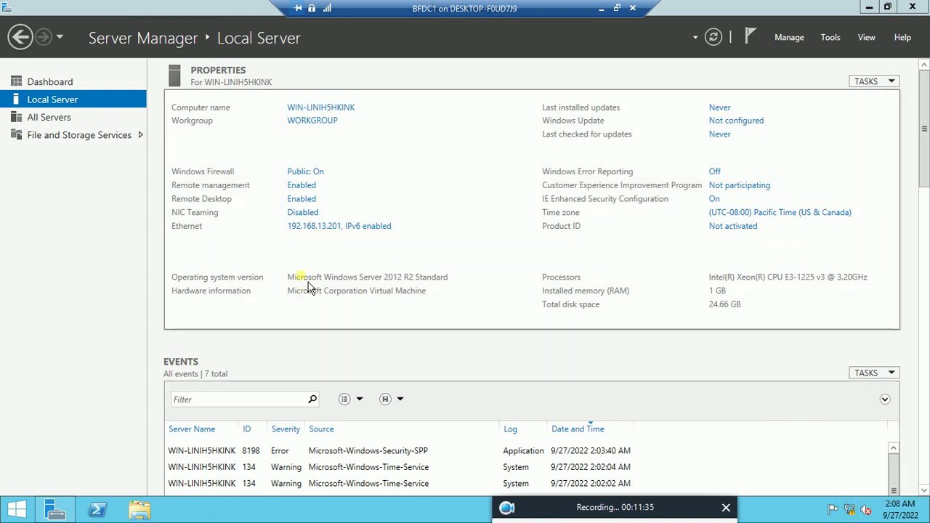
{"action": "left_click", "coordinate": [320, 226]}
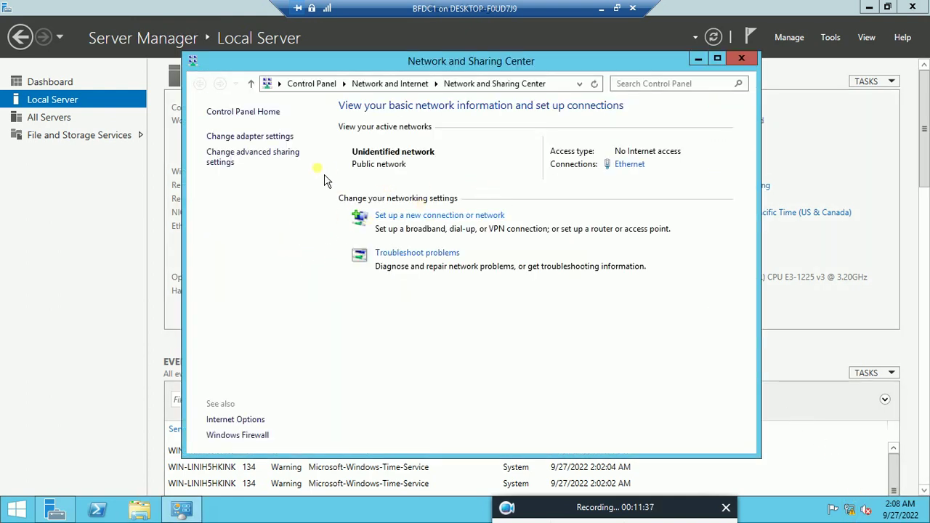
Step: Turn on Public folder sharing, and discovery plus file and printer sharing for Guest/Public and Private, then save
{"action": "left_click", "coordinate": [247, 161]}
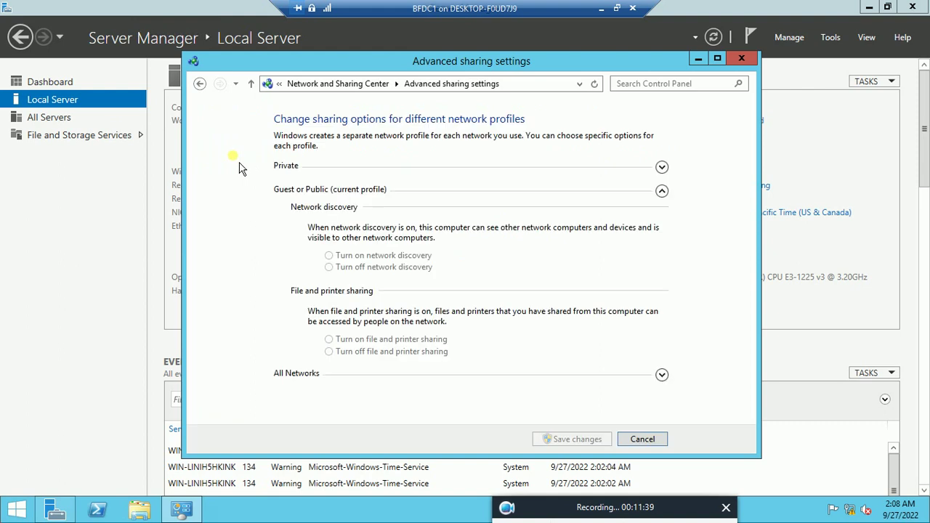
{"action": "left_click", "coordinate": [663, 375]}
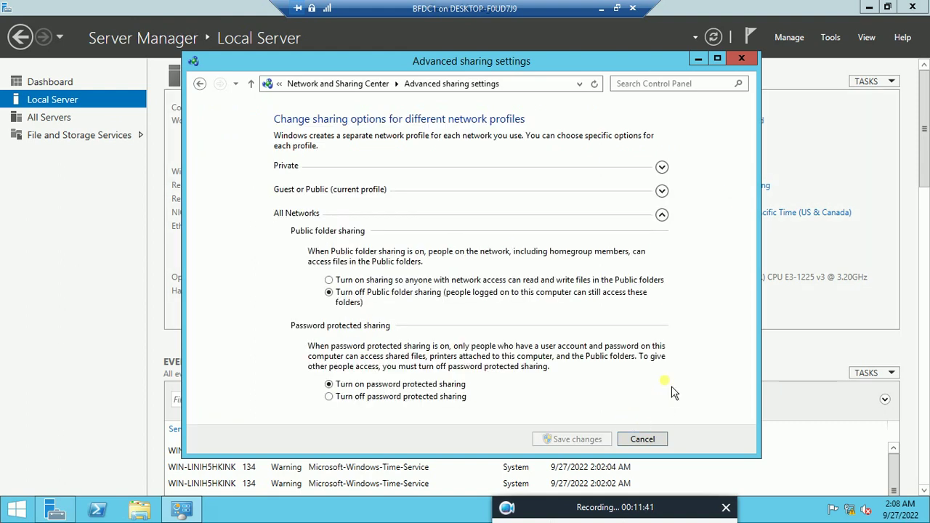
{"action": "left_click", "coordinate": [340, 281]}
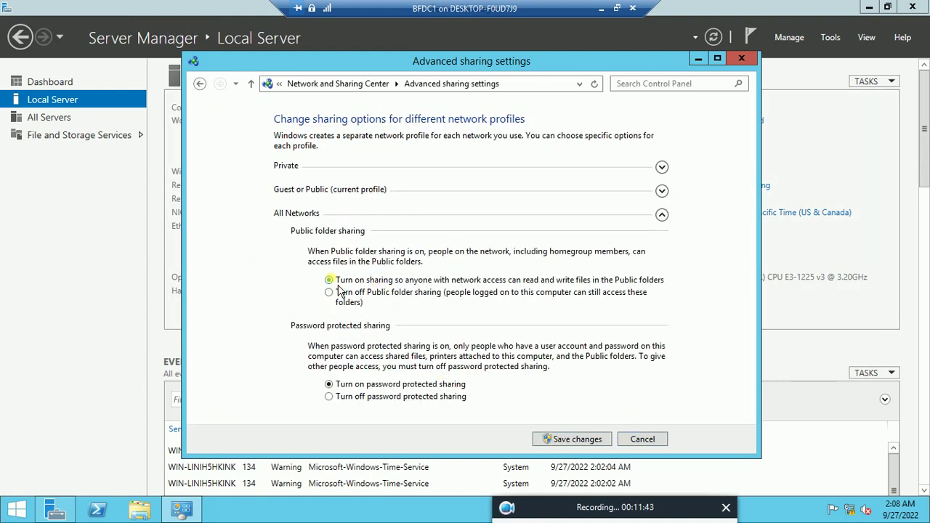
{"action": "left_click", "coordinate": [663, 194]}
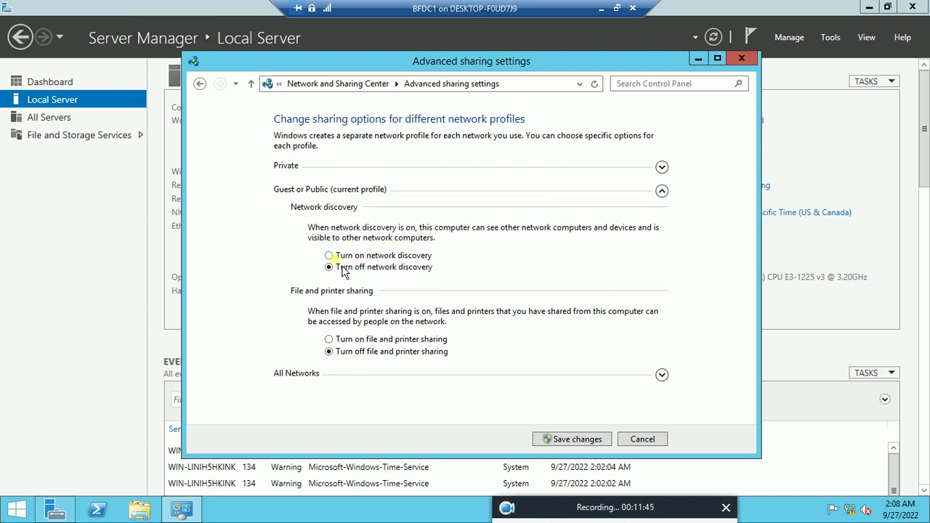
{"action": "left_click", "coordinate": [329, 256]}
{"action": "left_click", "coordinate": [329, 339]}
{"action": "left_click", "coordinate": [662, 168]}
{"action": "left_click", "coordinate": [331, 233]}
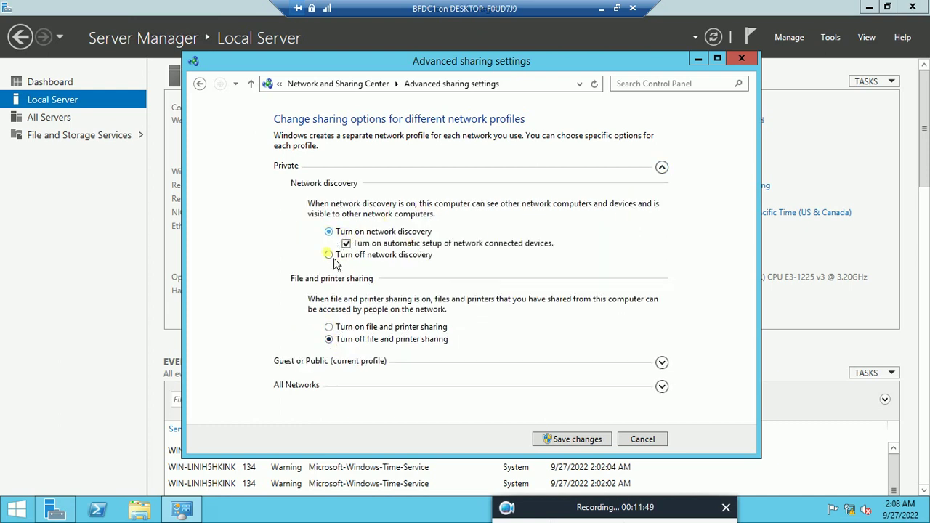
{"action": "left_click", "coordinate": [329, 328]}
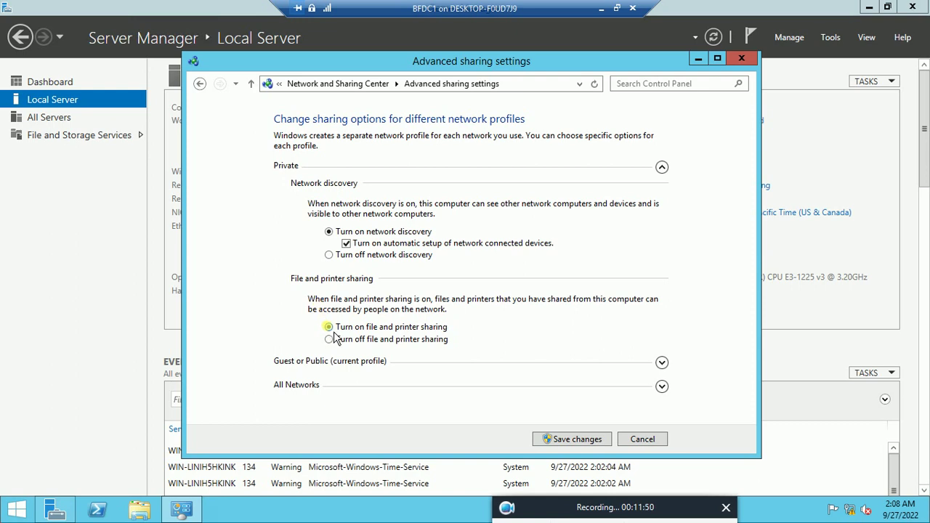
{"action": "left_click", "coordinate": [577, 440]}
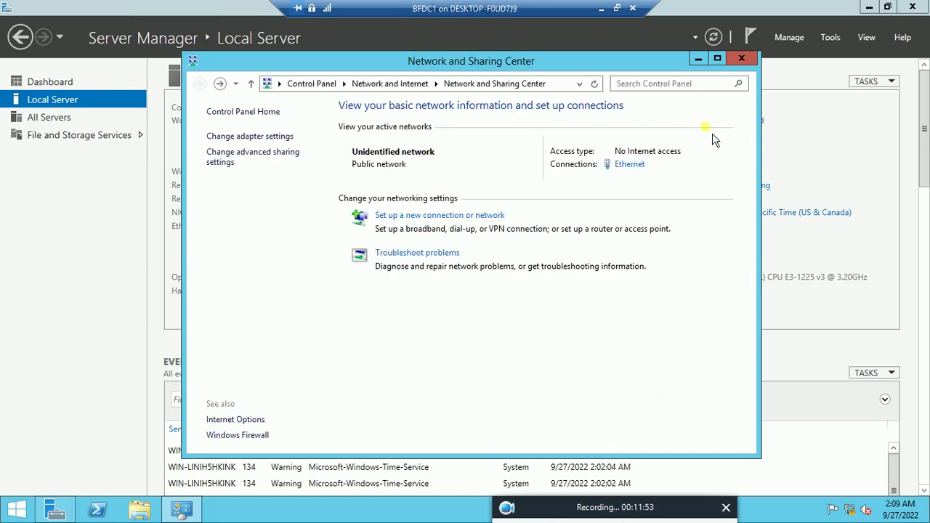
{"action": "left_click", "coordinate": [742, 58]}
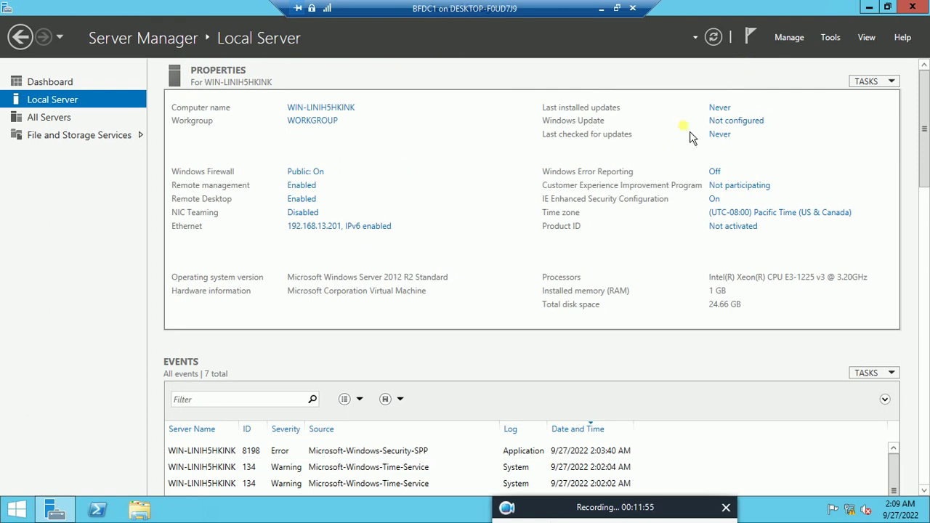
Step: Restart BFDC1 with Security issue as the restart reason
{"action": "right_click", "coordinate": [24, 513]}
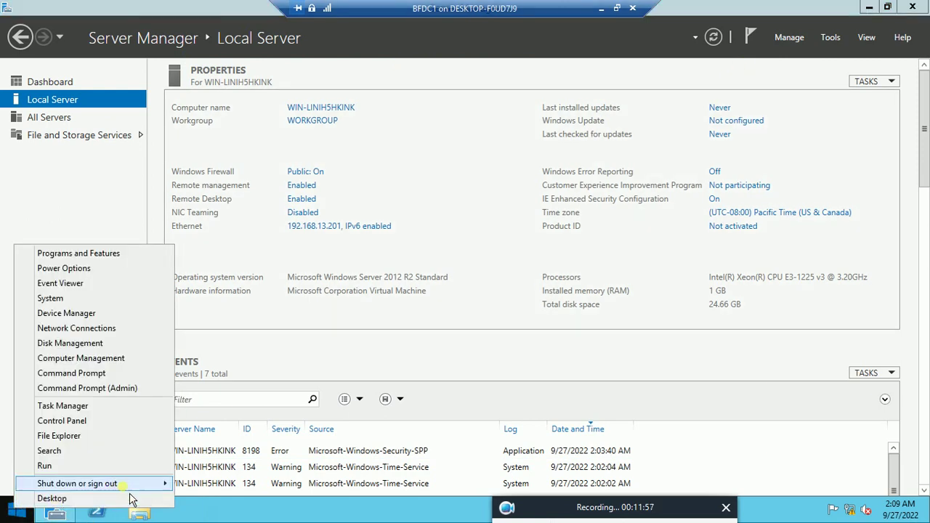
{"action": "mouse_move", "coordinate": [134, 486]}
{"action": "left_click", "coordinate": [219, 485]}
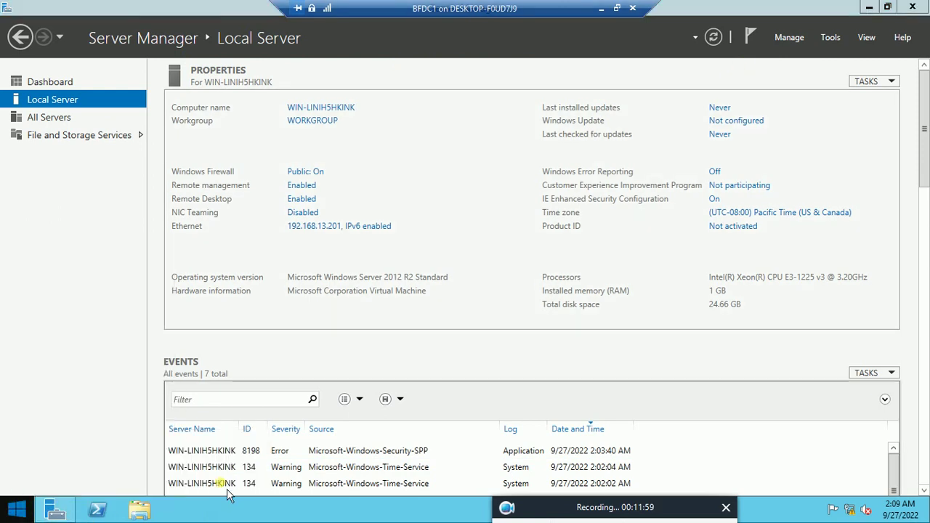
{"action": "left_click", "coordinate": [245, 450]}
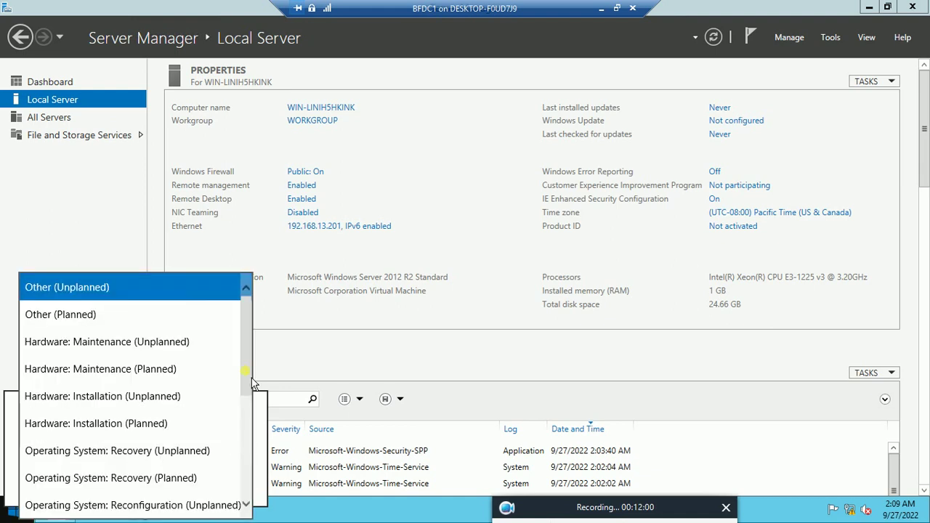
{"action": "scroll", "coordinate": [255, 374], "scroll_direction": "down", "scroll_amount": 3}
{"action": "left_click", "coordinate": [130, 490]}
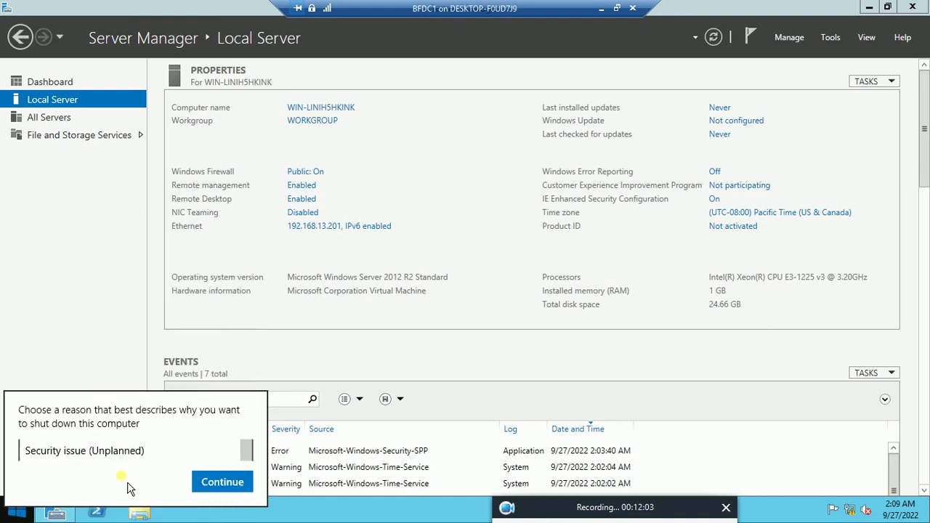
{"action": "left_click", "coordinate": [235, 488]}
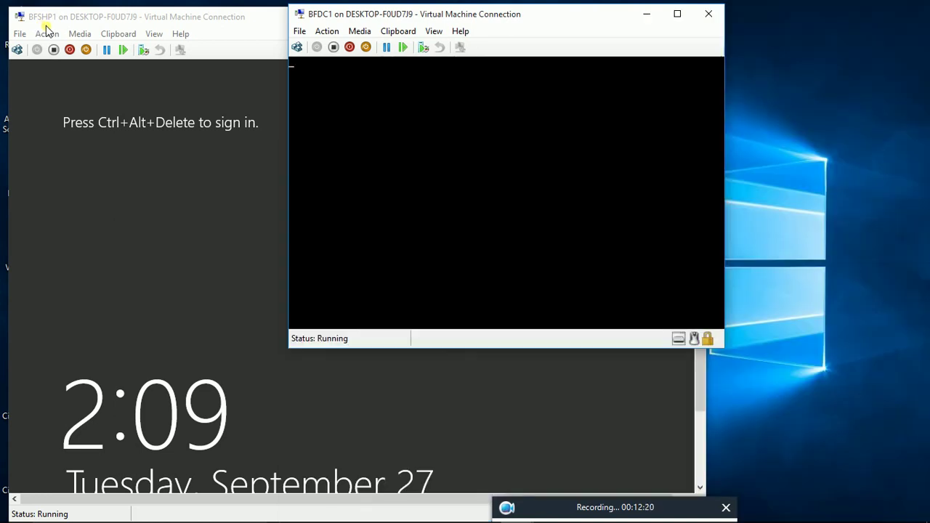
Step: Bring the BFSHP1 console forward, shift it slightly right, and send the secure sign-in request
{"action": "left_click", "coordinate": [111, 15]}
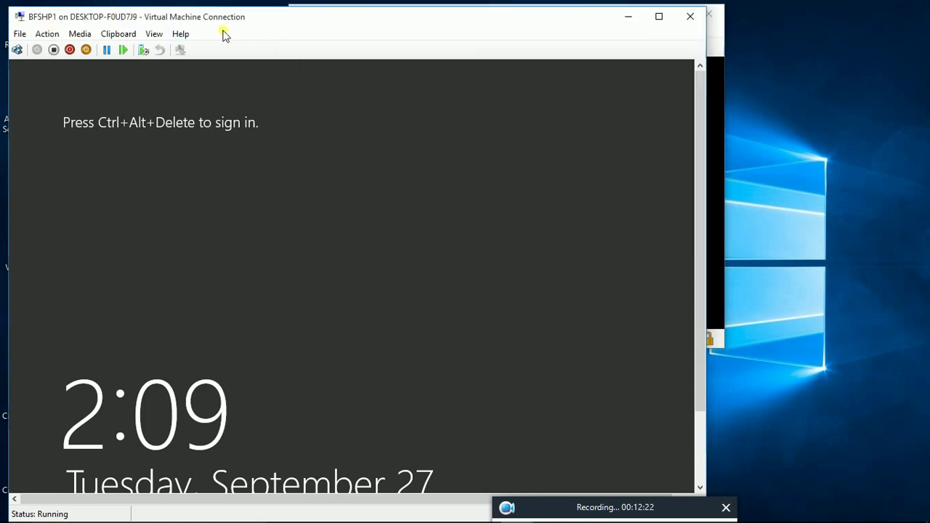
{"action": "left_click_drag", "start_coordinate": [242, 24], "coordinate": [261, 24]}
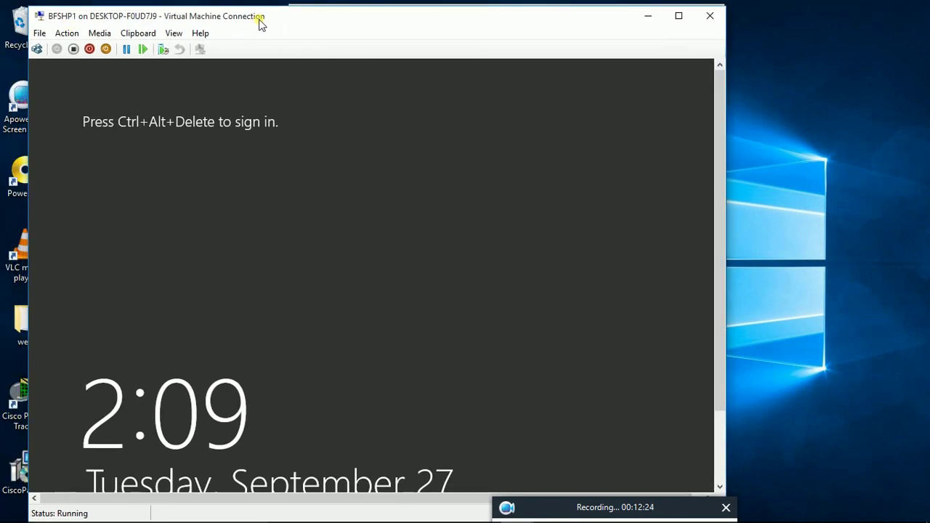
{"action": "left_click", "coordinate": [36, 49]}
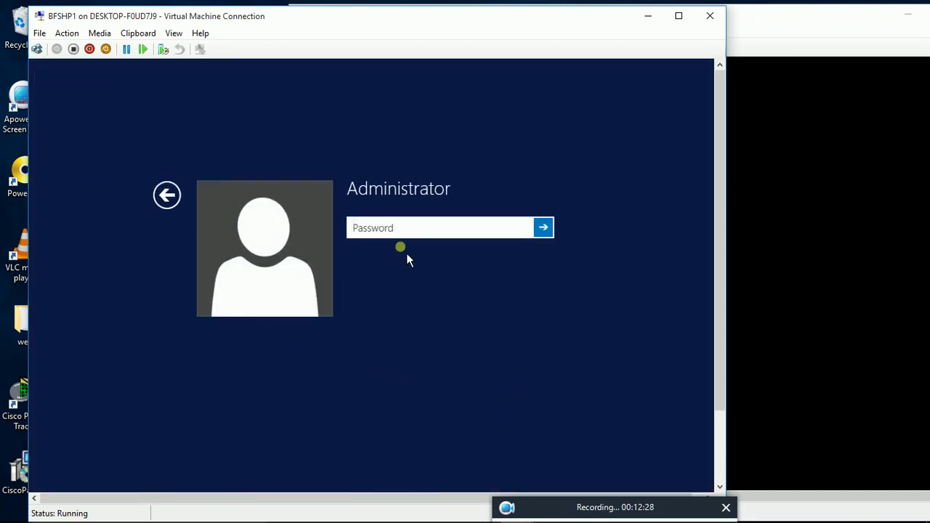
Step: Enter the Administrator password on BFSHP1 and submit it to sign in
{"action": "type", "text": "P"}
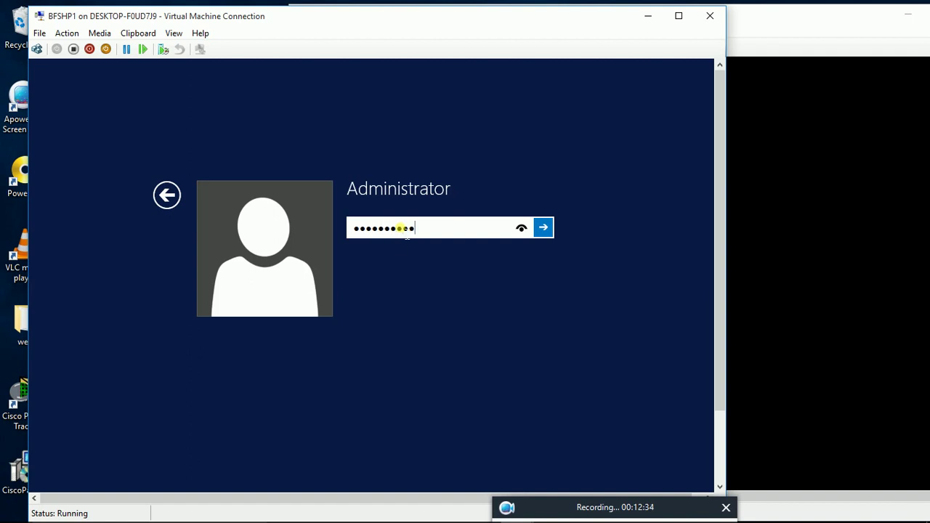
{"action": "key", "text": "Return"}
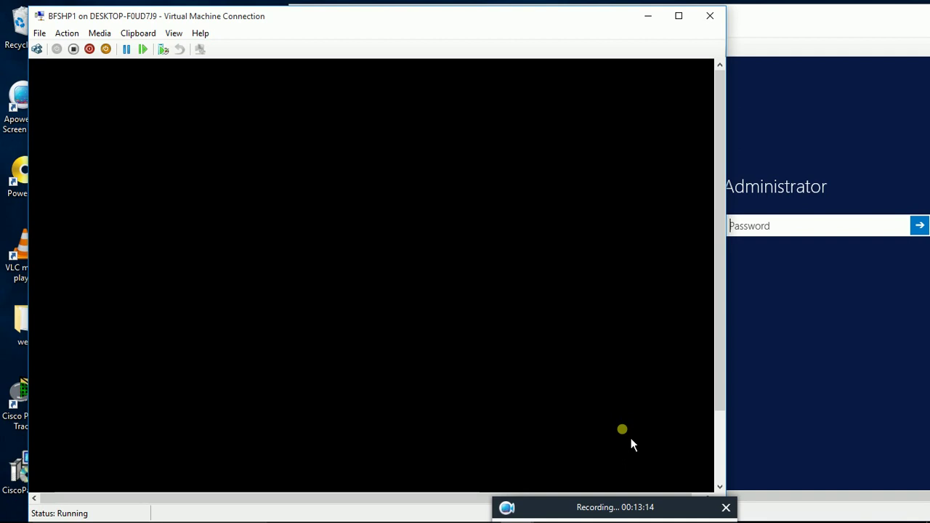
Step: Bring the BFDC1 console to the front and move it to the left
{"action": "left_click", "coordinate": [781, 23]}
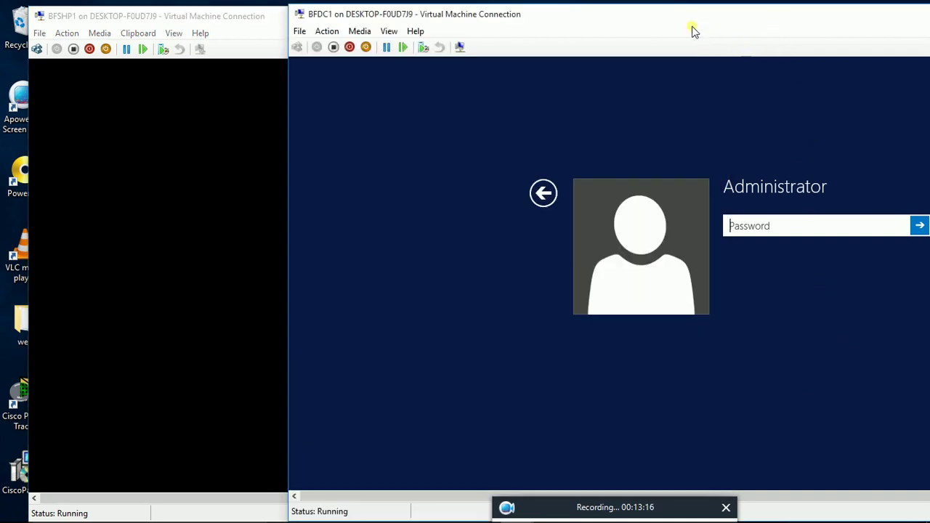
{"action": "left_click_drag", "start_coordinate": [667, 14], "coordinate": [616, 14]}
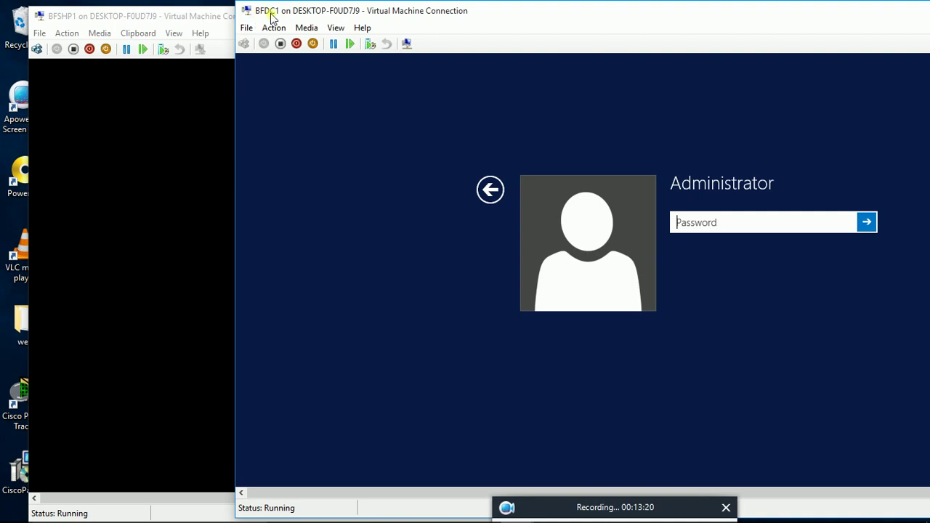
{"action": "mouse_move", "coordinate": [264, 14]}
{"action": "left_mouse_down"}
{"action": "mouse_move", "coordinate": [282, 13]}
{"action": "mouse_move", "coordinate": [268, 16]}
{"action": "left_mouse_up"}
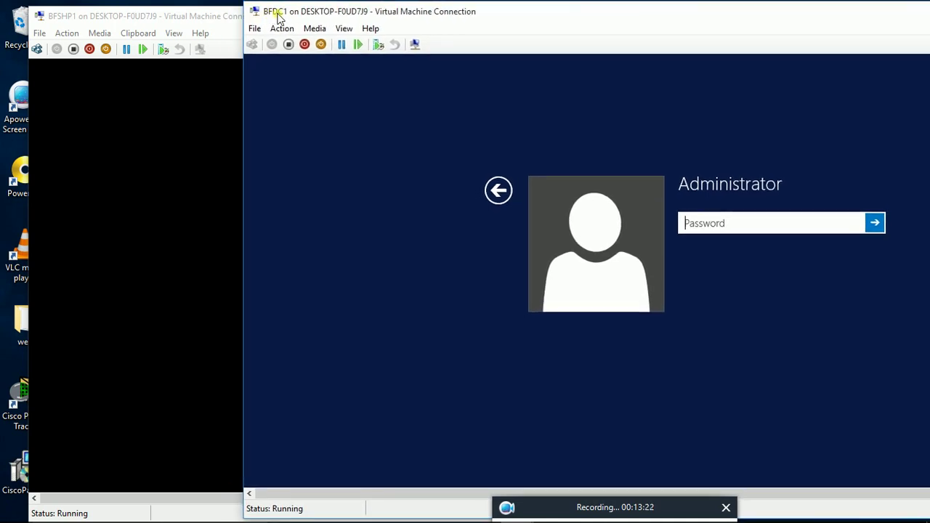
Step: Sign in to BFDC1 as Administrator, then place it right of the BFSHP1 console
{"action": "left_click", "coordinate": [707, 223]}
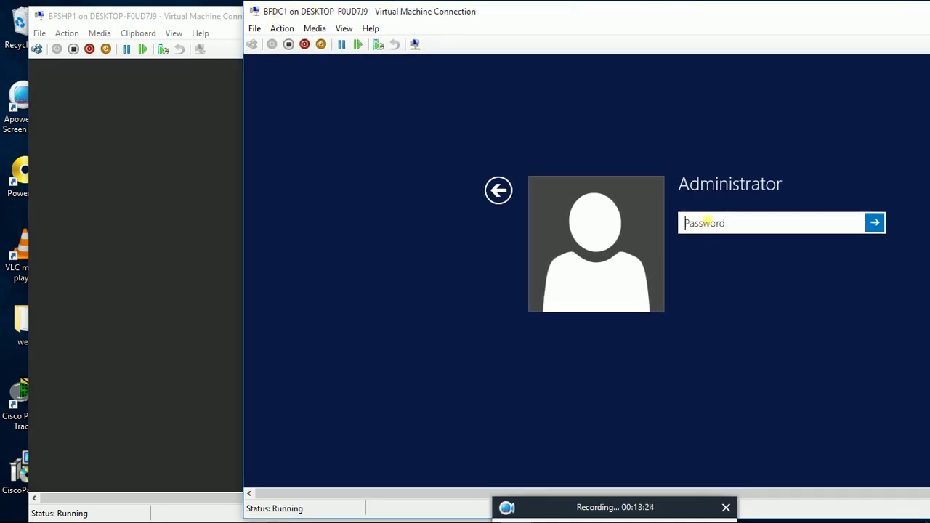
{"action": "type", "text": "•"}
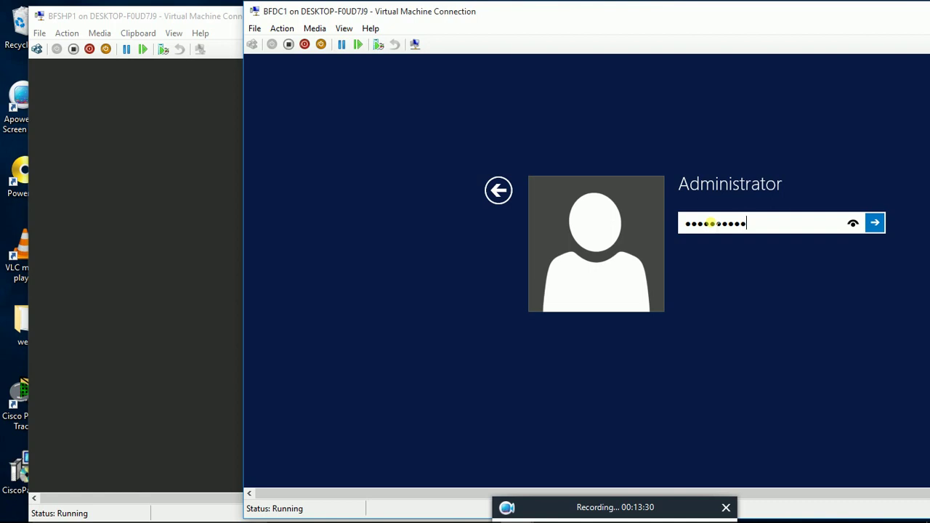
{"action": "key", "text": "Return"}
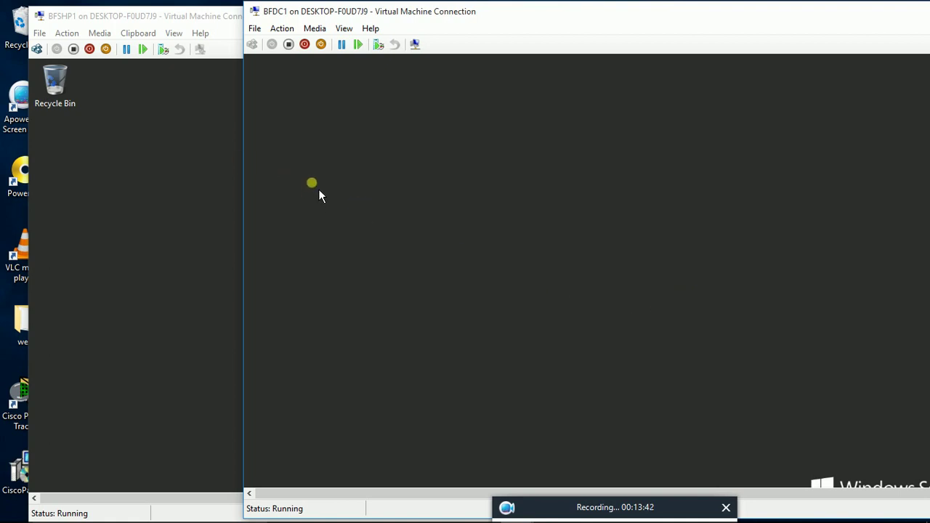
{"action": "left_click_drag", "start_coordinate": [405, 14], "coordinate": [561, 21]}
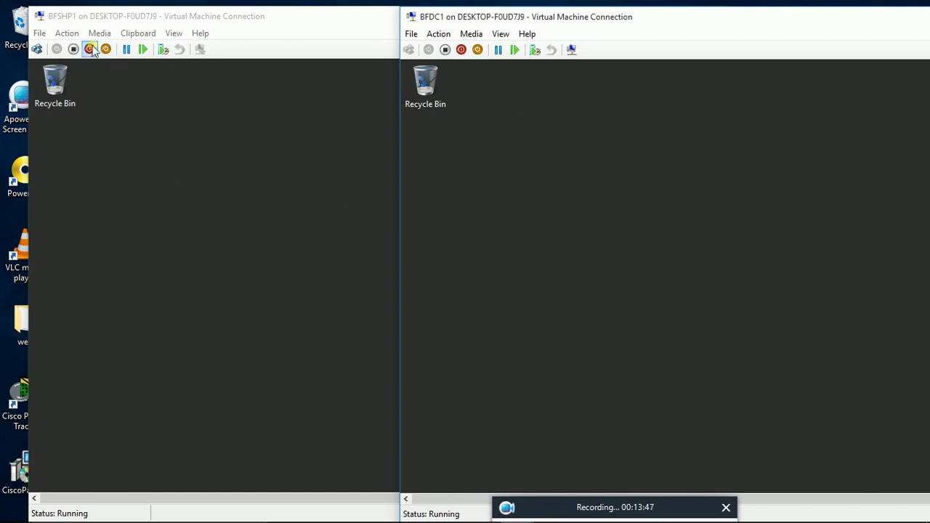
{"action": "left_click", "coordinate": [94, 24]}
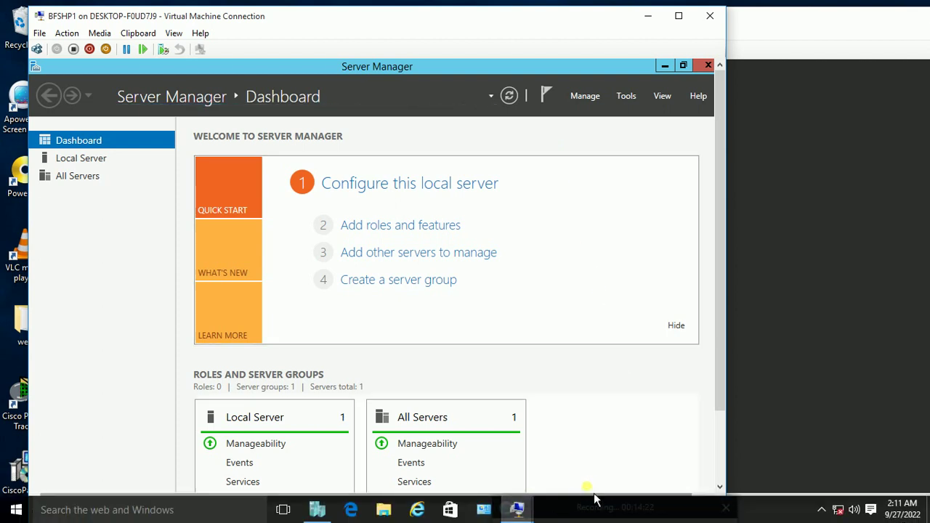
Step: Wait for BFSHP1's Server Manager Dashboard to list File and Storage Services
{"action": "mouse_move", "coordinate": [513, 515]}
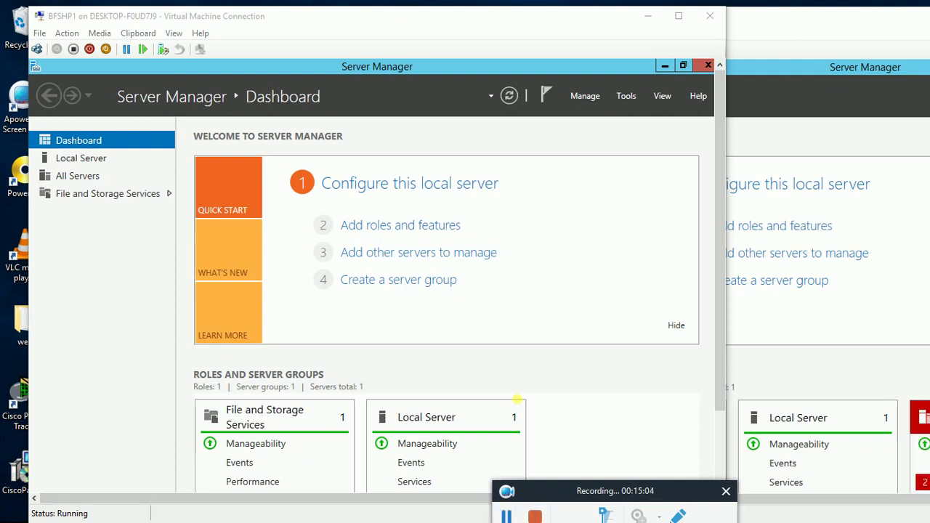
Step: Make the VM full screen and enter description BGFIRM SHAREPOINT DC2 in Local Server's System Properties
{"action": "left_click", "coordinate": [174, 33]}
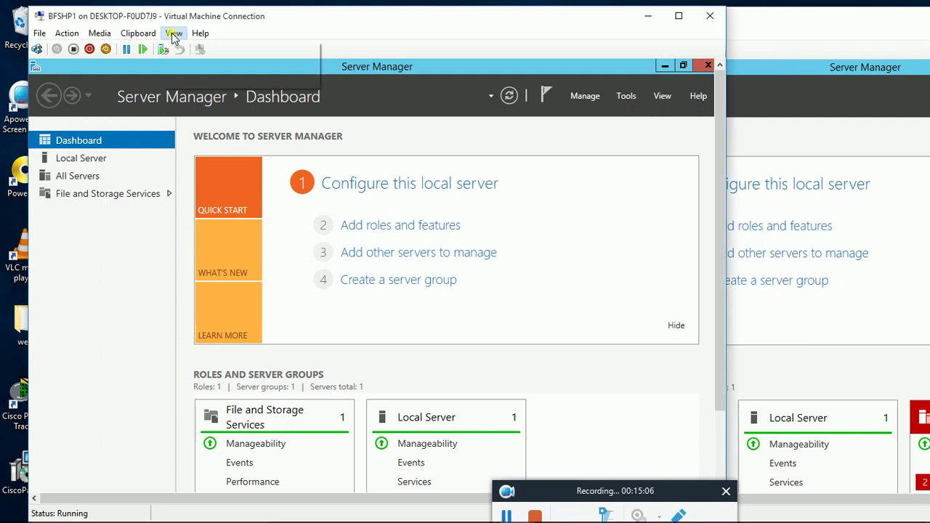
{"action": "left_click", "coordinate": [196, 49]}
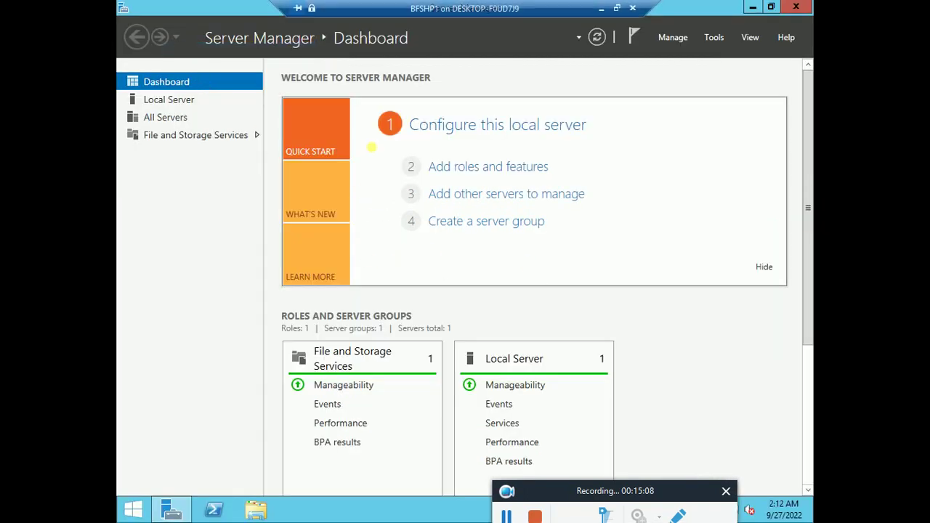
{"action": "left_click", "coordinate": [178, 112]}
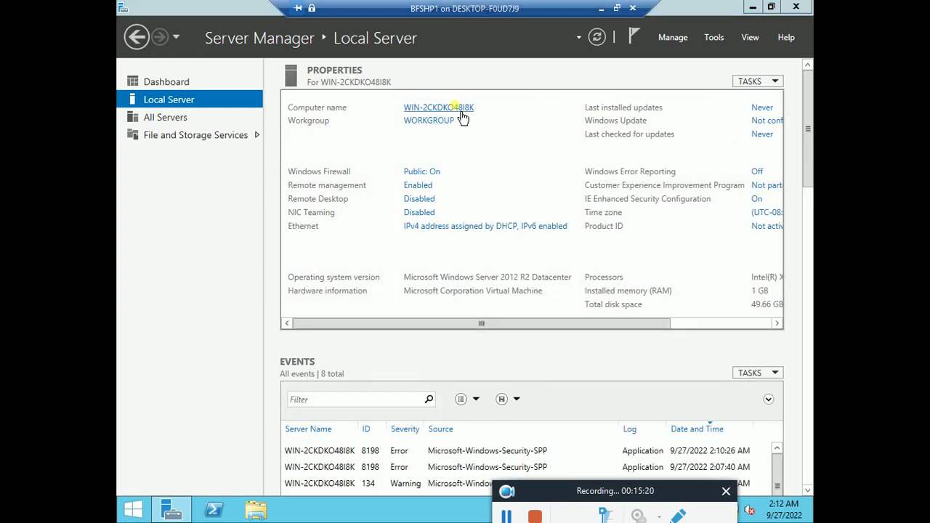
{"action": "left_click", "coordinate": [459, 109]}
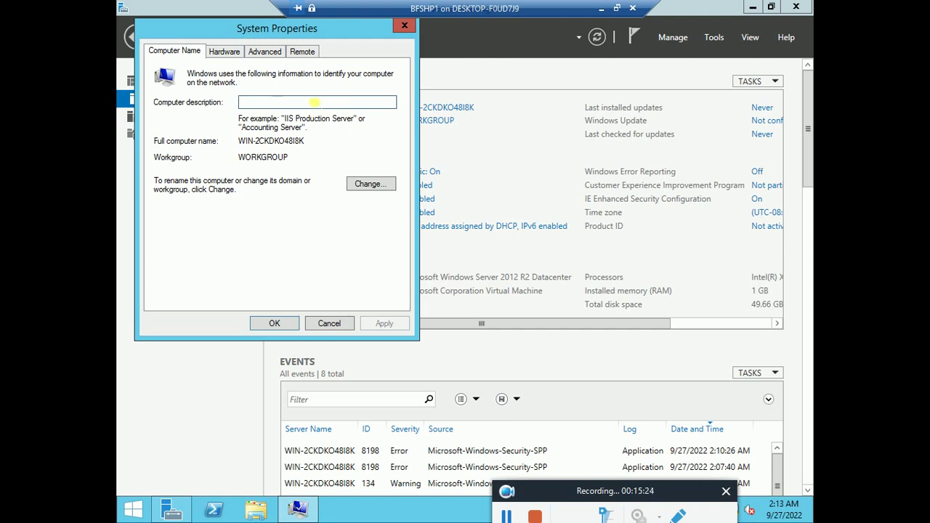
{"action": "type", "text": "S"}
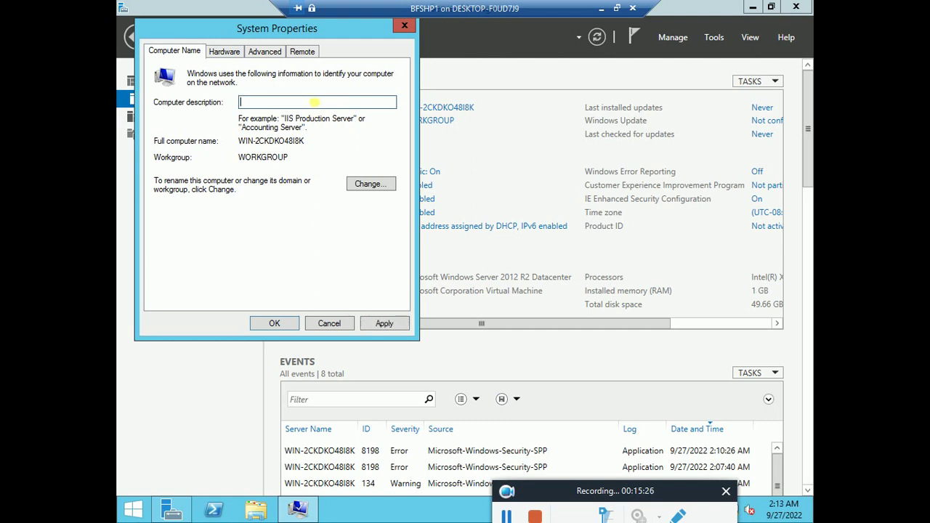
{"action": "type", "text": "BGFIRM SHAREPOINT"}
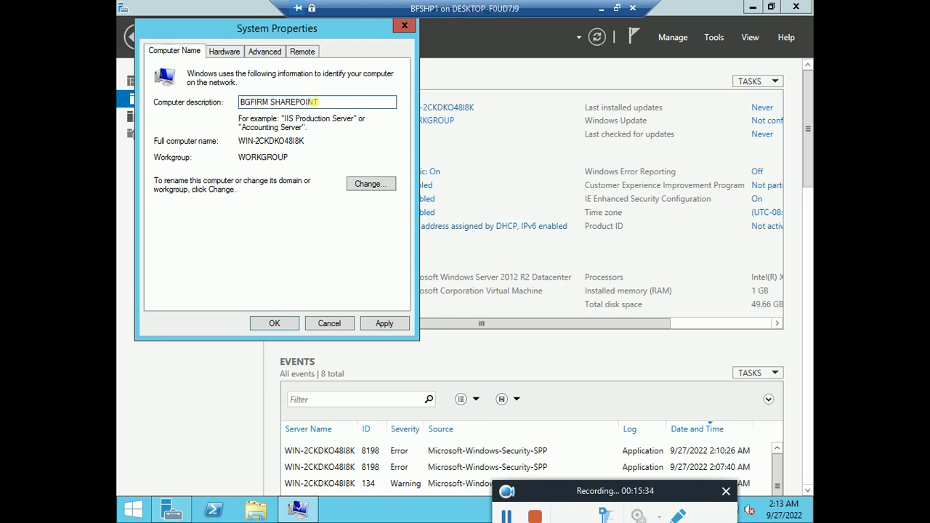
{"action": "type", "text": " DC2"}
Step: Rename the computer to BFSHPDC2, apply the change and choose Restart Later
{"action": "left_click", "coordinate": [371, 184]}
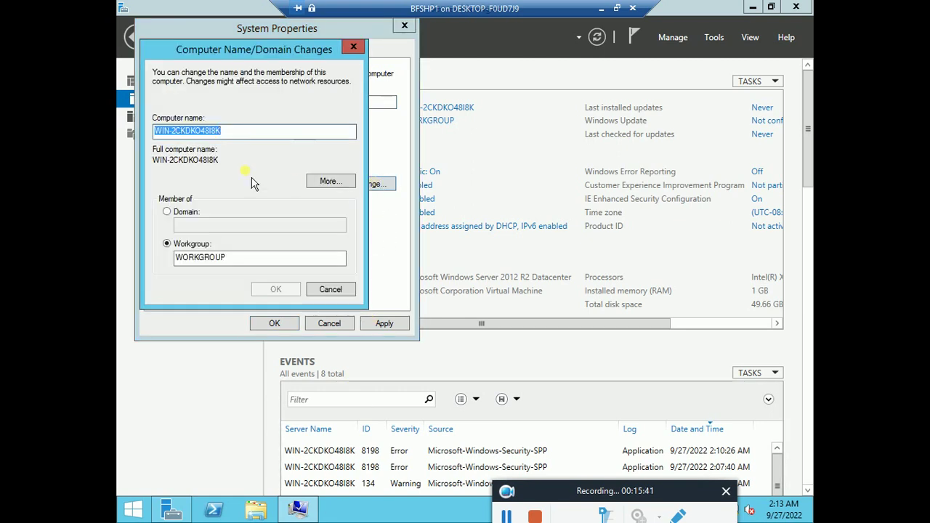
{"action": "key", "text": "BackSpace"}
{"action": "type", "text": "BF"}
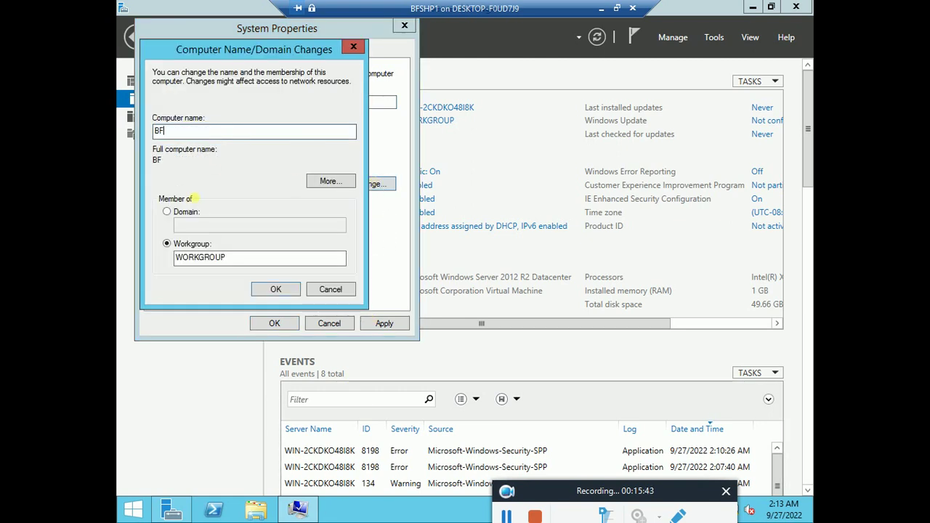
{"action": "type", "text": "SH"}
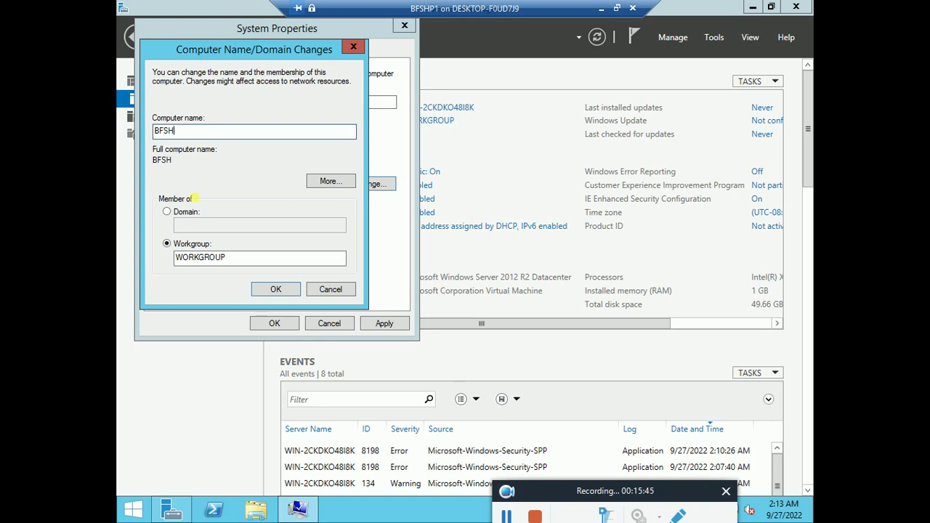
{"action": "type", "text": "PDC2"}
{"action": "left_click", "coordinate": [292, 292]}
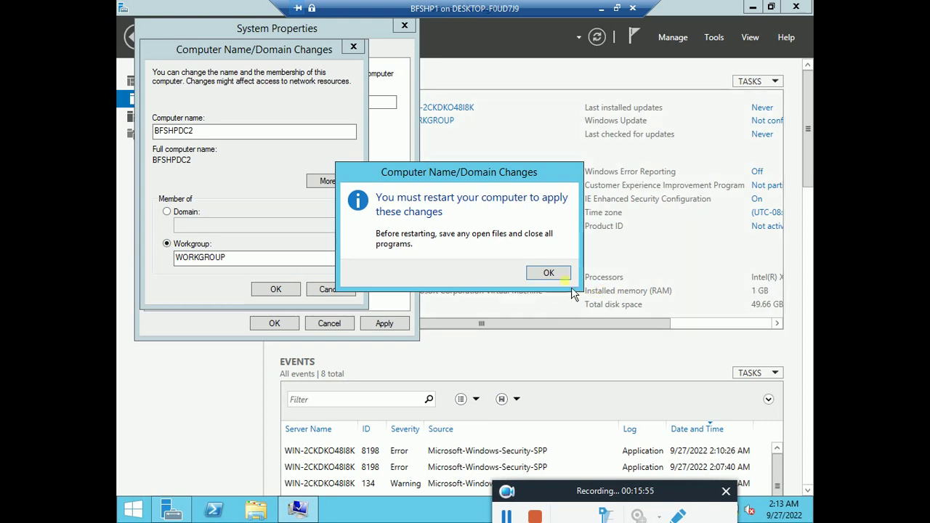
{"action": "left_click", "coordinate": [559, 278]}
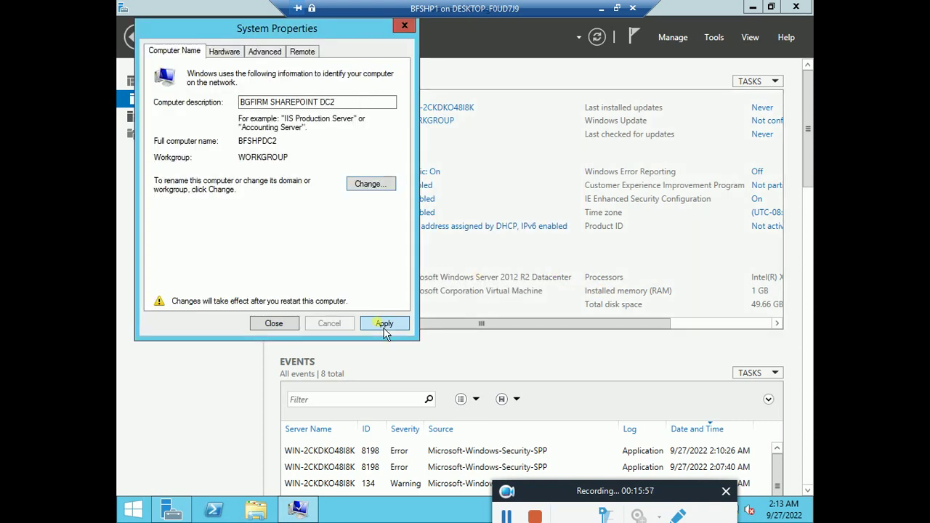
{"action": "left_click", "coordinate": [384, 324]}
{"action": "left_click", "coordinate": [528, 269]}
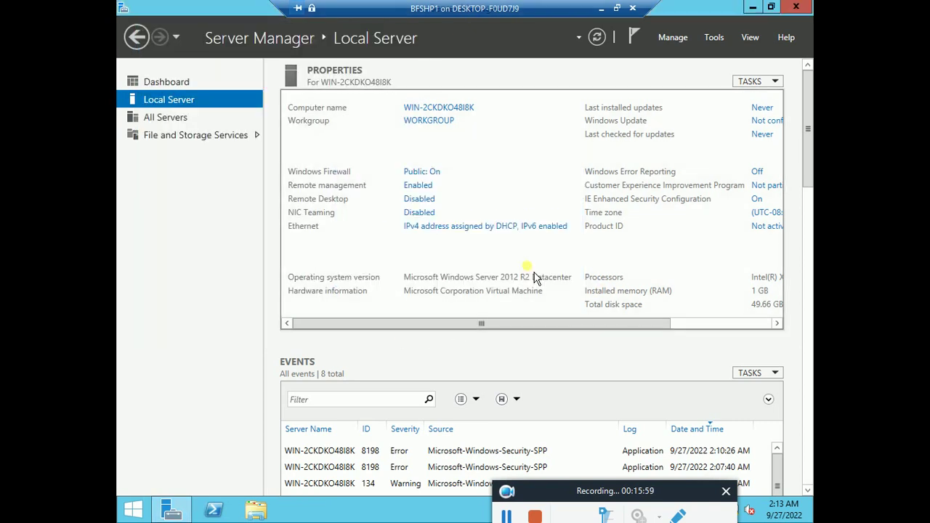
Step: Open the Internet Protocol Version 4 properties of the Ethernet adapter
{"action": "left_click", "coordinate": [469, 234]}
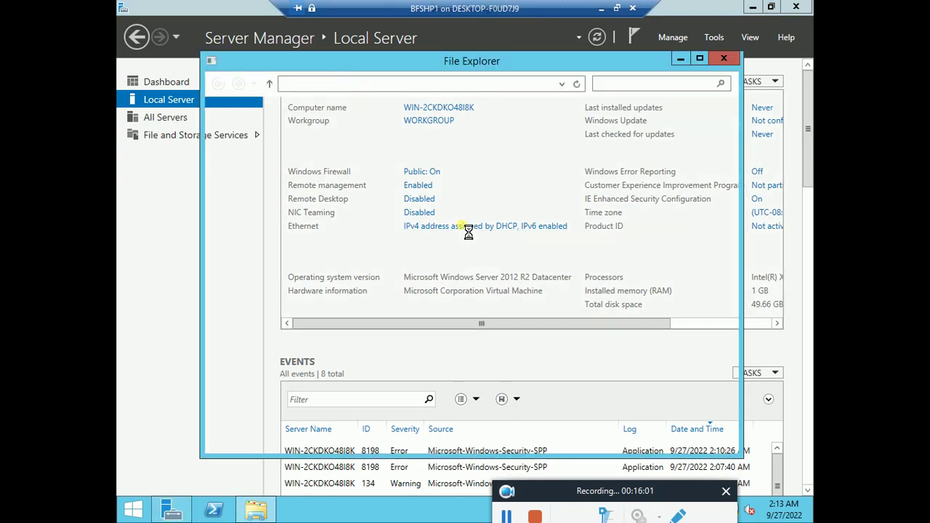
{"action": "left_click", "coordinate": [278, 151]}
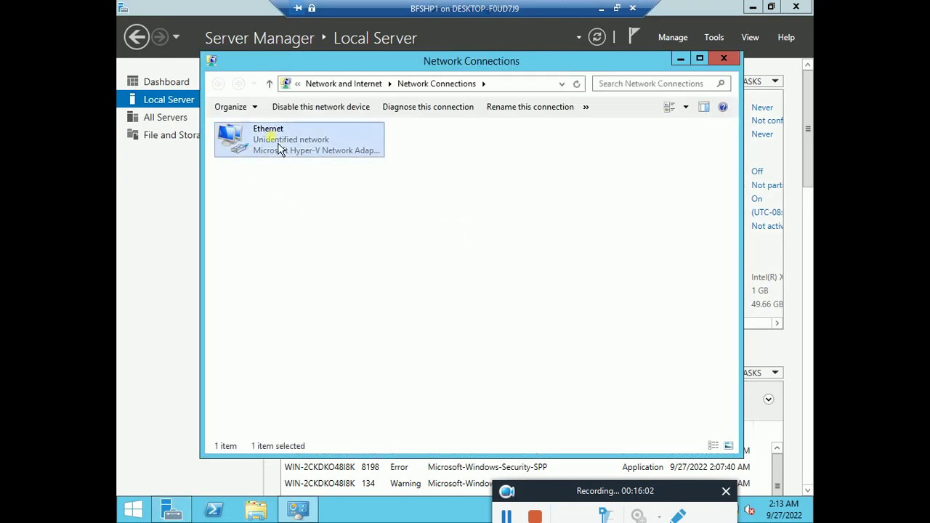
{"action": "right_click", "coordinate": [282, 148]}
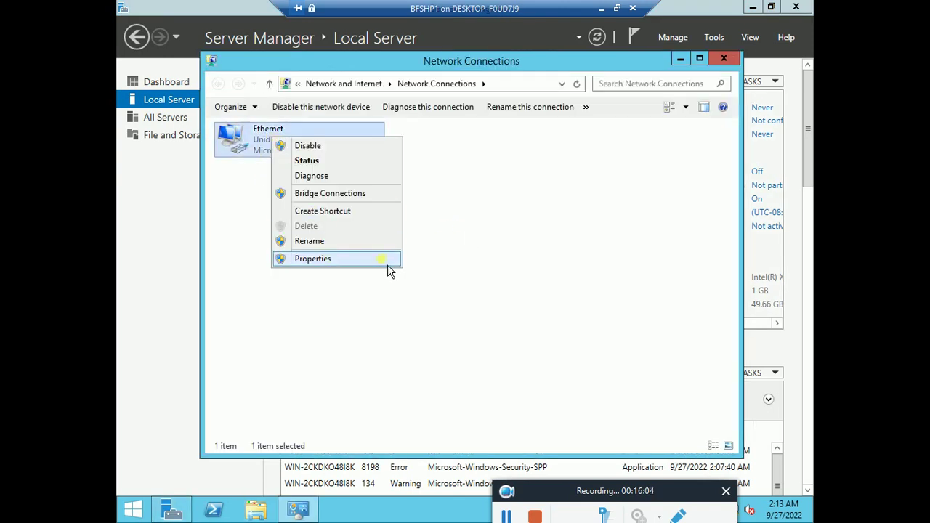
{"action": "left_click", "coordinate": [387, 263]}
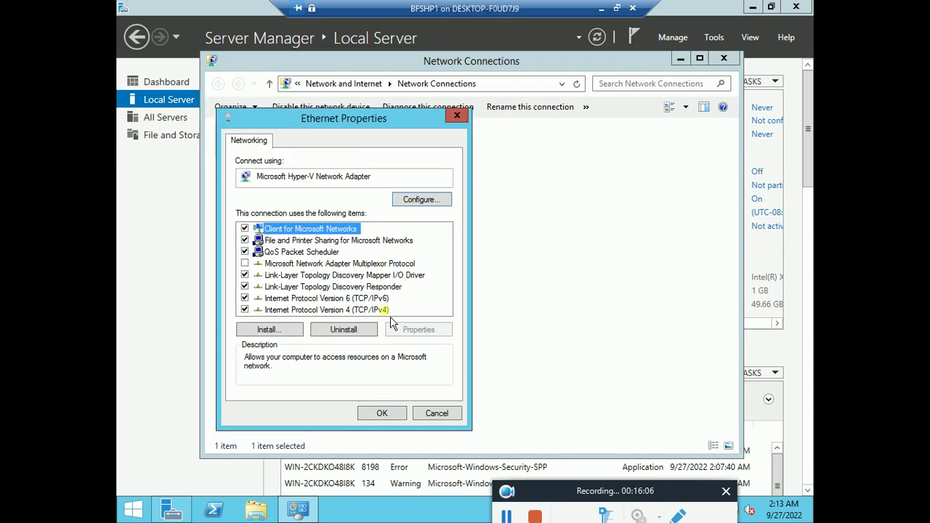
{"action": "left_click", "coordinate": [393, 310]}
{"action": "left_click", "coordinate": [407, 330]}
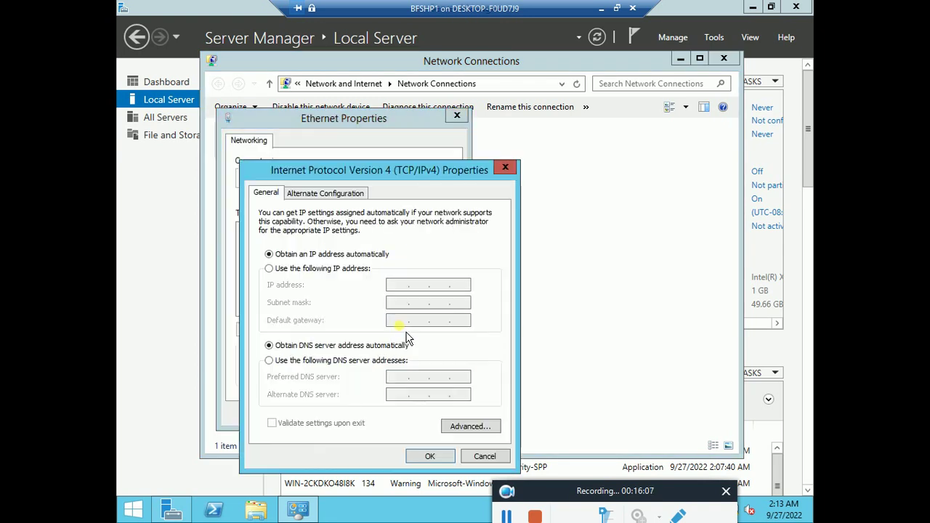
Step: Set static IP 192.168.13.202, mask 255.255.255.0, gateway 192.168.13.206 and DNS 192.168.13.201
{"action": "left_click", "coordinate": [269, 268]}
{"action": "left_click", "coordinate": [394, 285]}
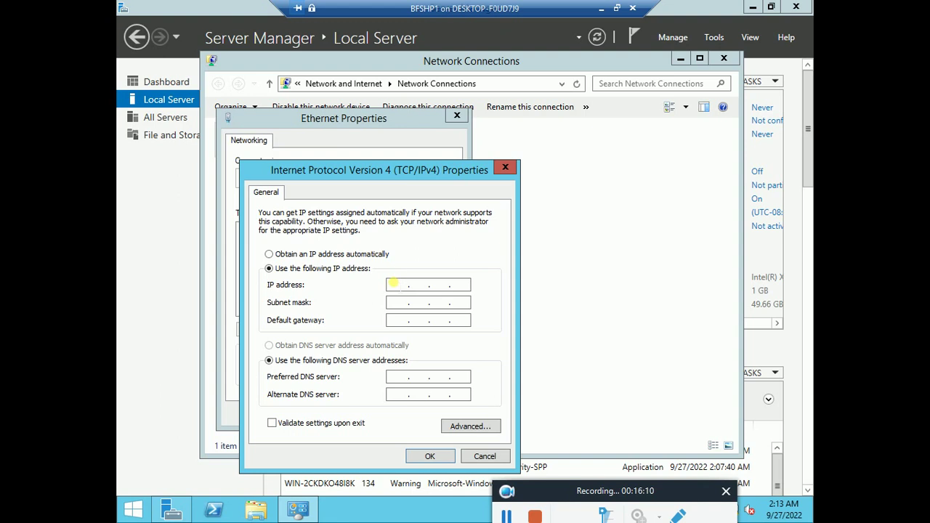
{"action": "type", "text": "192.168.13.202"}
{"action": "key", "text": "Tab"}
{"action": "key", "text": "Tab"}
{"action": "type", "text": "1"}
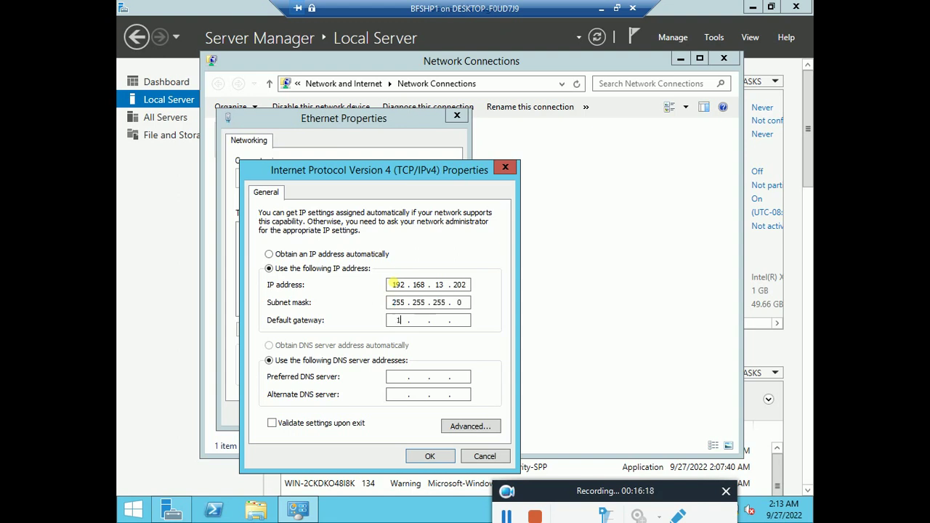
{"action": "type", "text": "92 . 168 . 13 . 206"}
{"action": "key", "text": "Tab"}
{"action": "key", "text": "Tab"}
{"action": "type", "text": "192 . 168 . "}
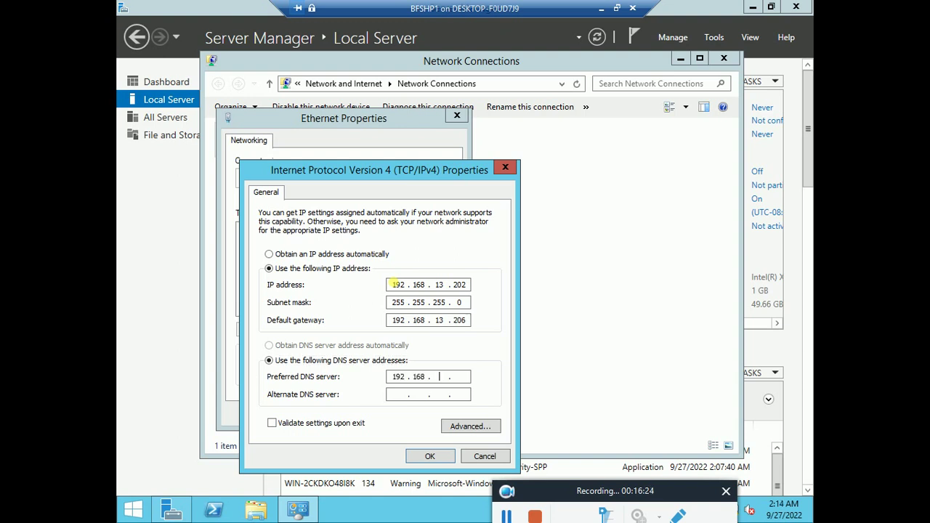
{"action": "type", "text": "13 . 201"}
Step: Check the preferred DNS entry and enable NetBIOS over TCP/IP in the advanced WINS settings
{"action": "left_click", "coordinate": [469, 377]}
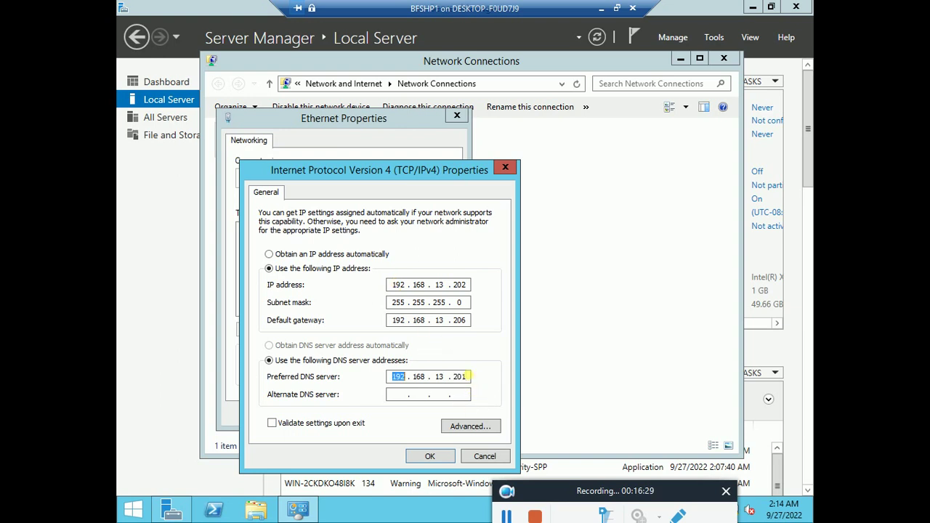
{"action": "double_click", "coordinate": [460, 376]}
{"action": "left_click", "coordinate": [472, 426]}
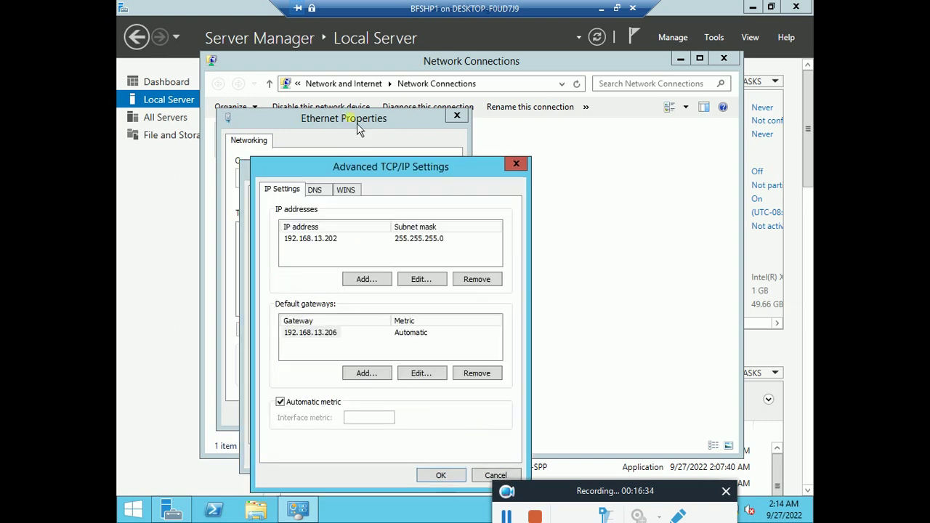
{"action": "left_click", "coordinate": [347, 190]}
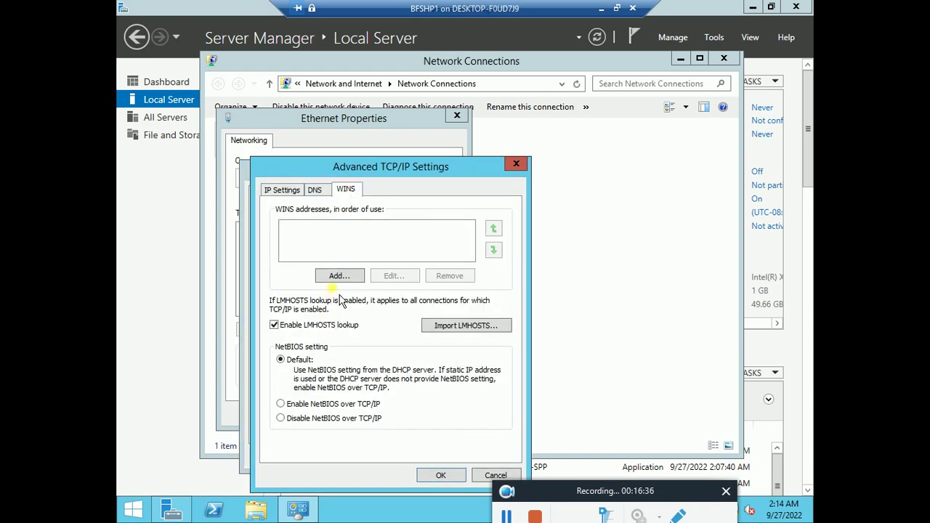
{"action": "left_click", "coordinate": [292, 405]}
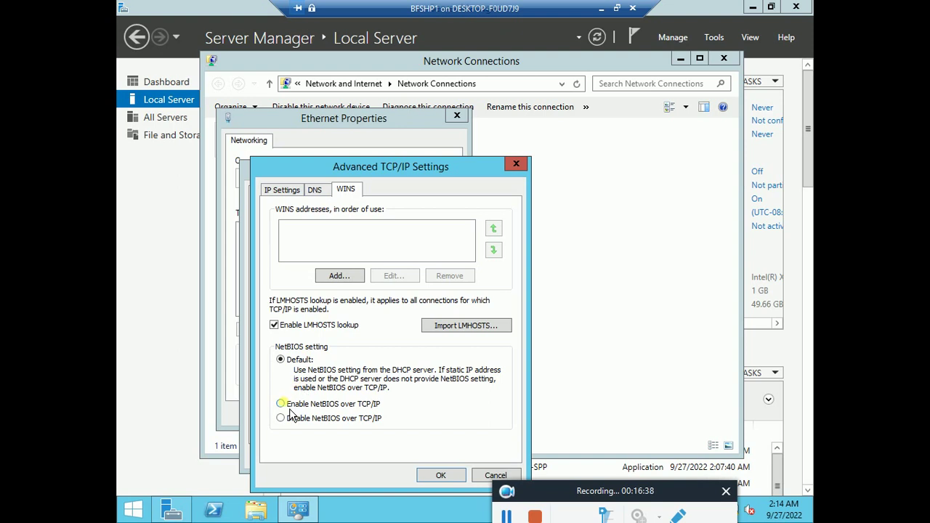
Step: Add WINS server 192.168.13.201, save all adapter dialogs and close Network Connections
{"action": "left_click", "coordinate": [344, 280]}
{"action": "type", "text": "19"}
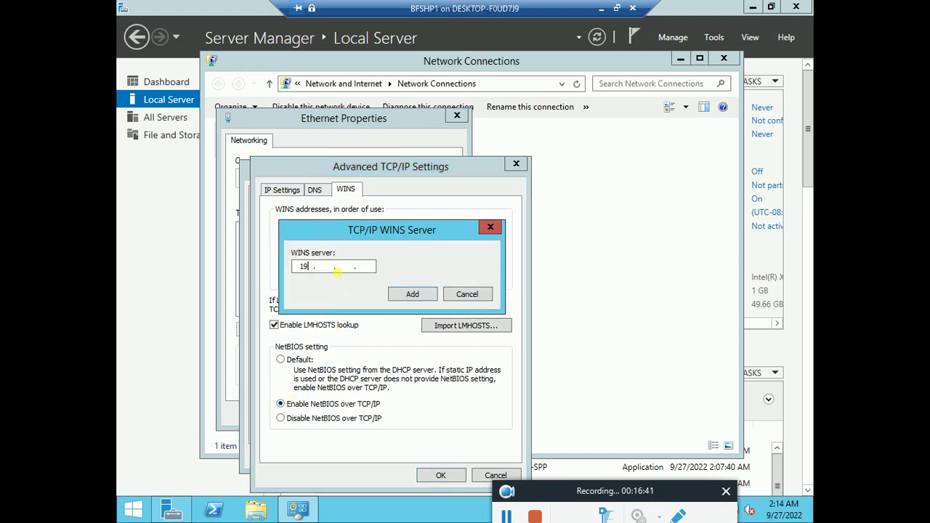
{"action": "type", "text": "2.168.1"}
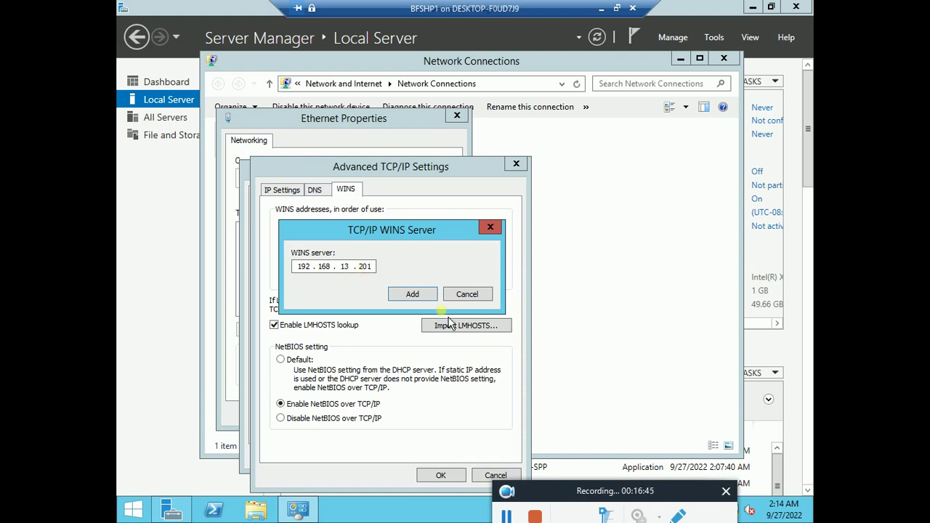
{"action": "left_click", "coordinate": [428, 298]}
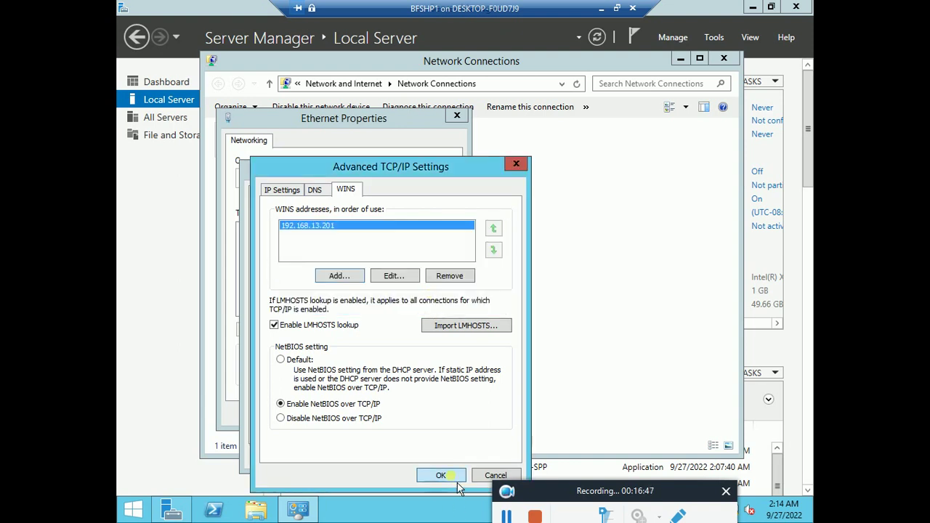
{"action": "left_click", "coordinate": [441, 475]}
{"action": "left_click", "coordinate": [440, 453]}
{"action": "left_click", "coordinate": [381, 413]}
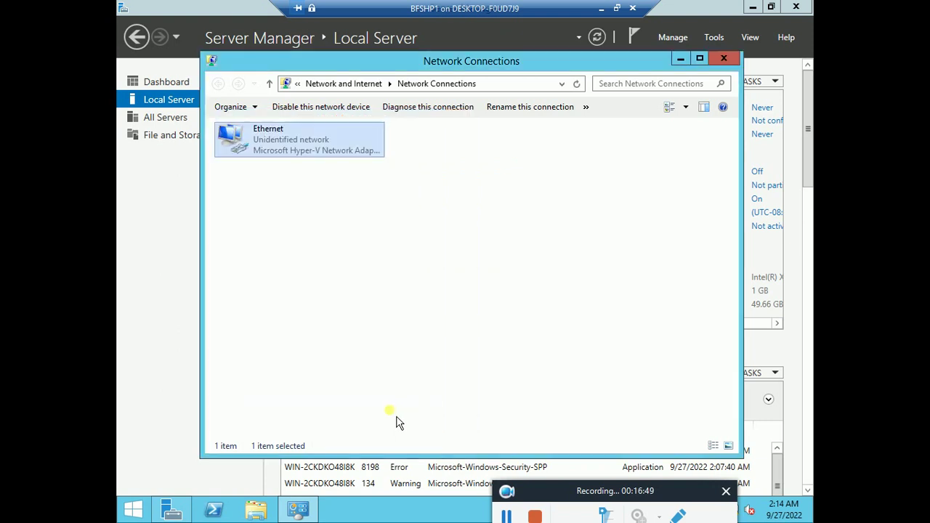
{"action": "left_click", "coordinate": [730, 62]}
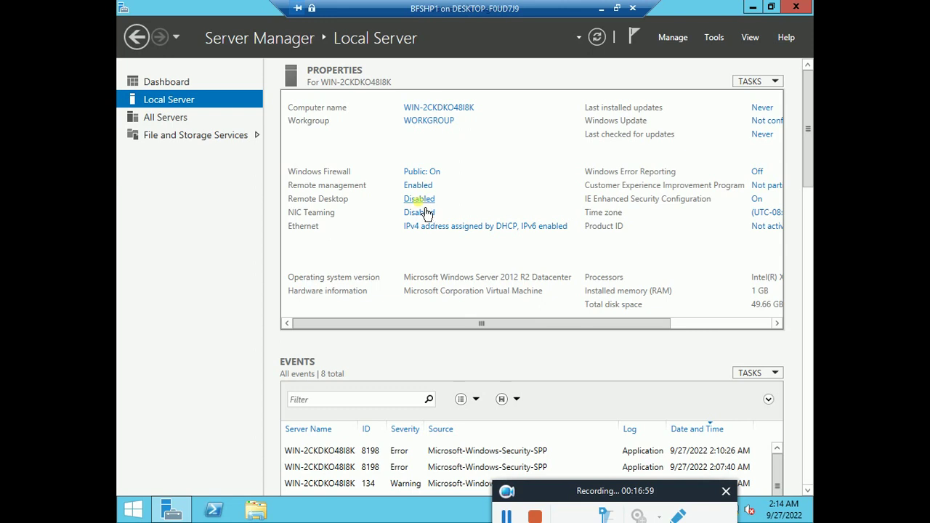
Step: Allow remote connections to BFSHP1 and dismiss the firewall warning
{"action": "left_click", "coordinate": [427, 207]}
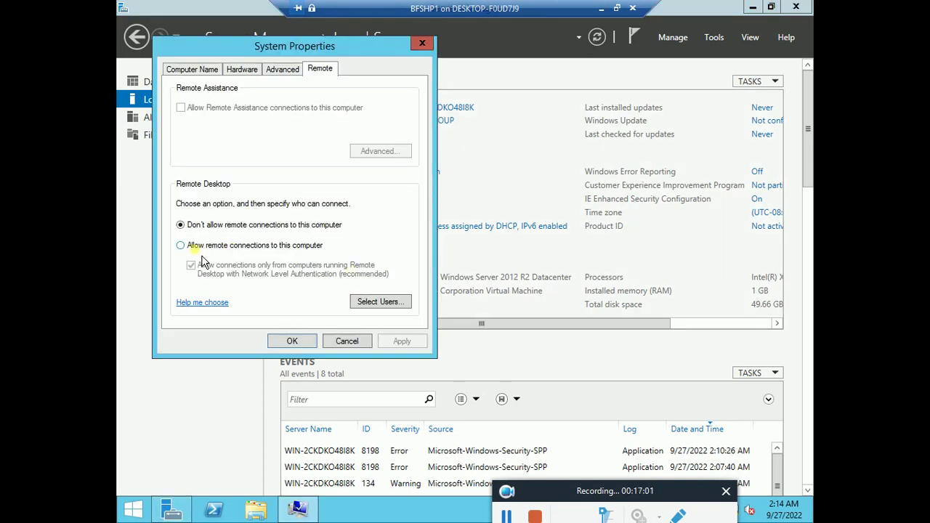
{"action": "left_click", "coordinate": [203, 254]}
{"action": "left_click", "coordinate": [314, 201]}
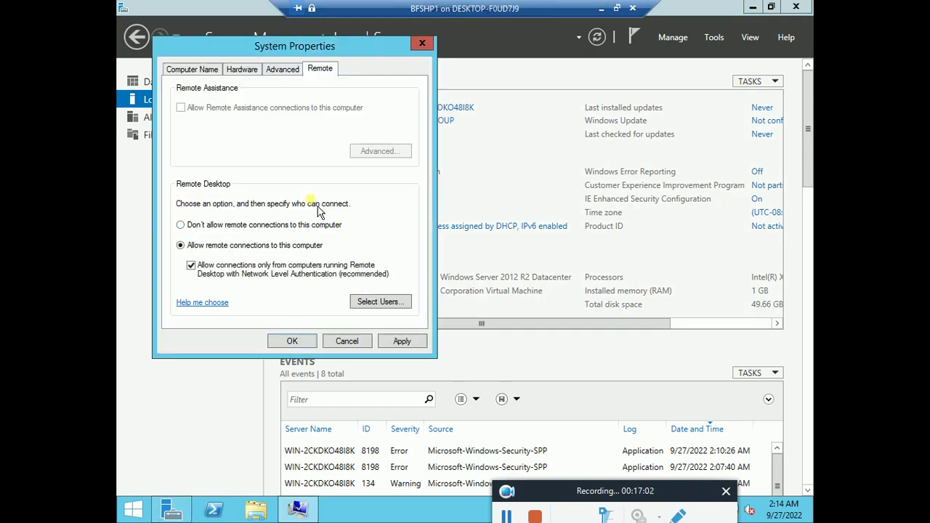
Step: Add Administrator as a Remote Desktop user, searching users only, and apply the settings
{"action": "left_click", "coordinate": [382, 303]}
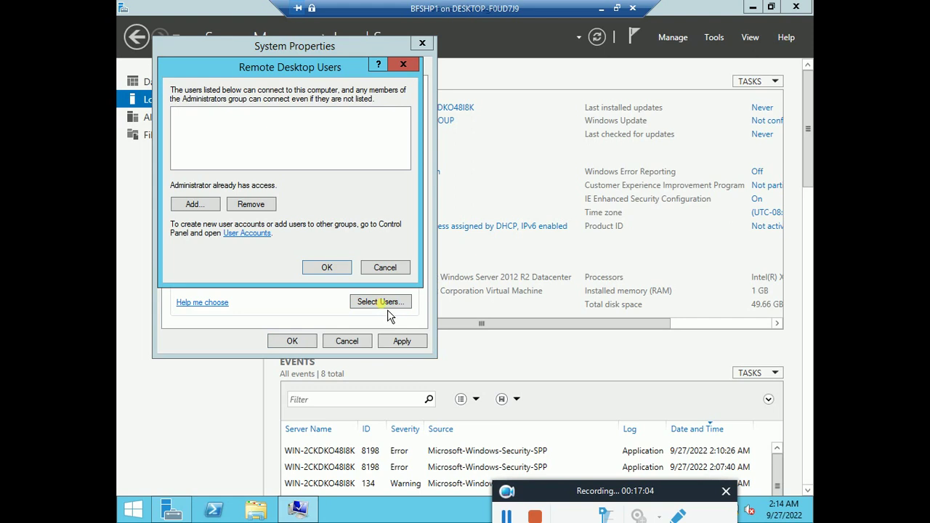
{"action": "left_click", "coordinate": [198, 207]}
{"action": "left_click", "coordinate": [454, 129]}
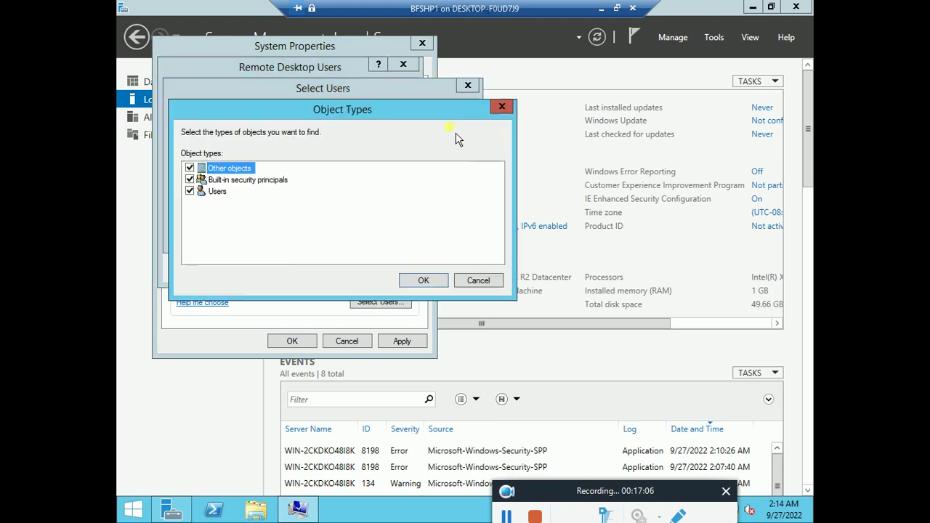
{"action": "left_click", "coordinate": [189, 180]}
{"action": "left_click", "coordinate": [190, 168]}
{"action": "left_click", "coordinate": [423, 279]}
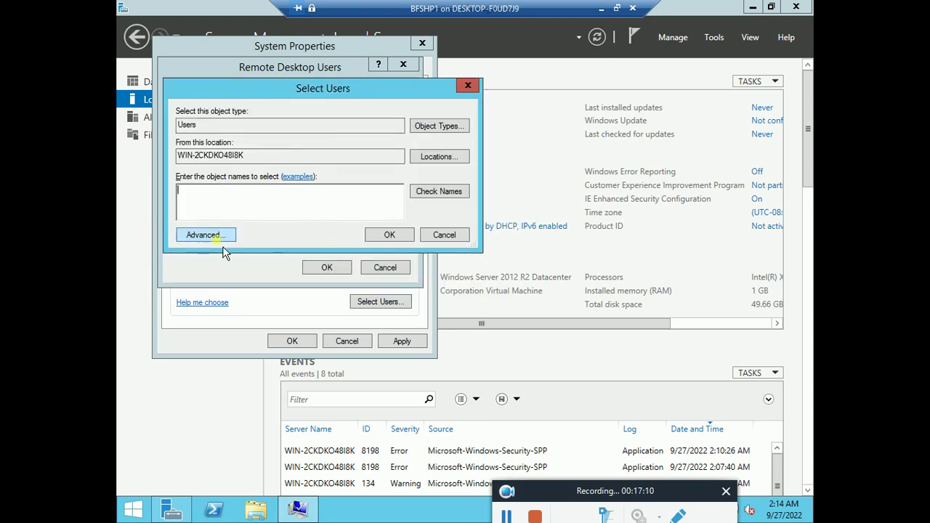
{"action": "left_click", "coordinate": [221, 240]}
{"action": "left_click", "coordinate": [489, 235]}
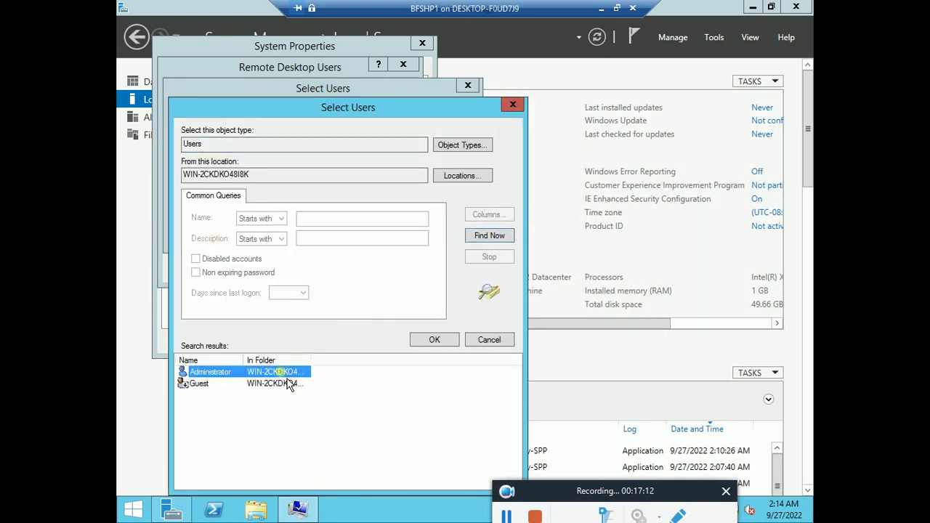
{"action": "left_click", "coordinate": [436, 341]}
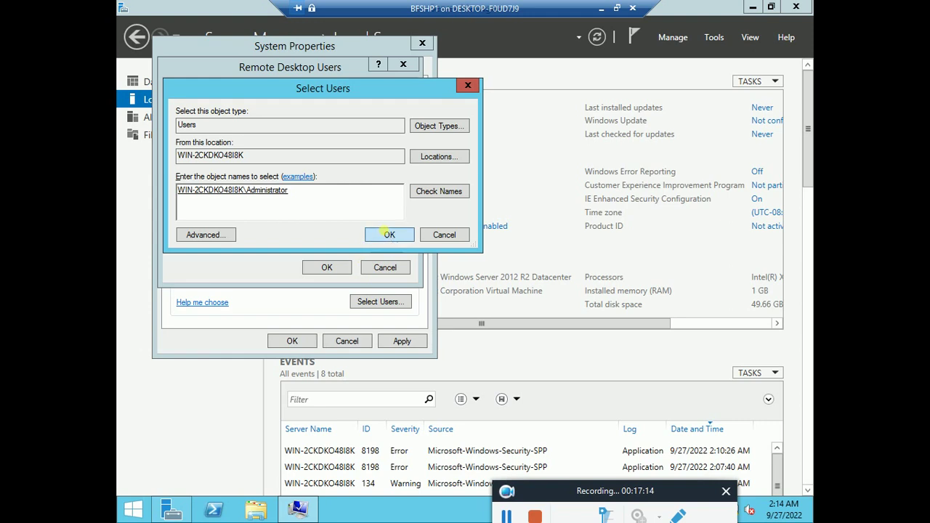
{"action": "left_click", "coordinate": [385, 233]}
{"action": "left_click", "coordinate": [334, 273]}
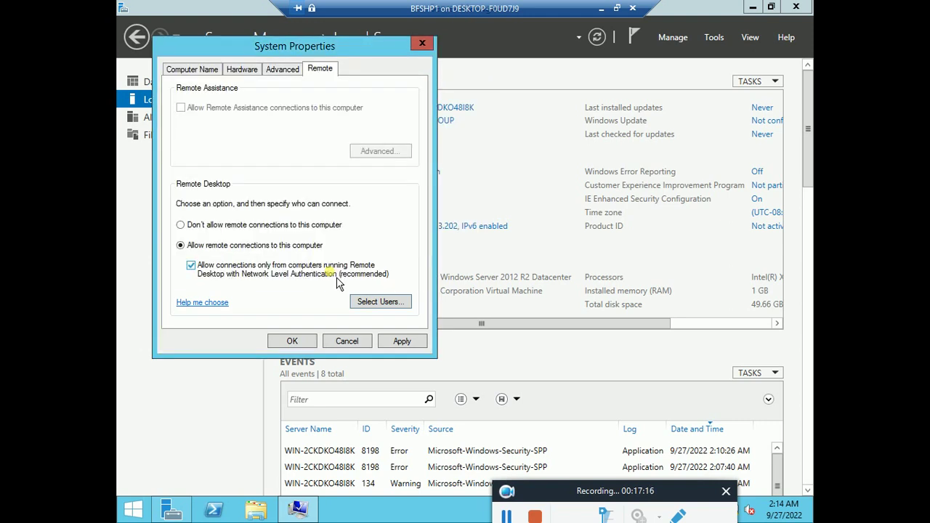
{"action": "left_click", "coordinate": [390, 347]}
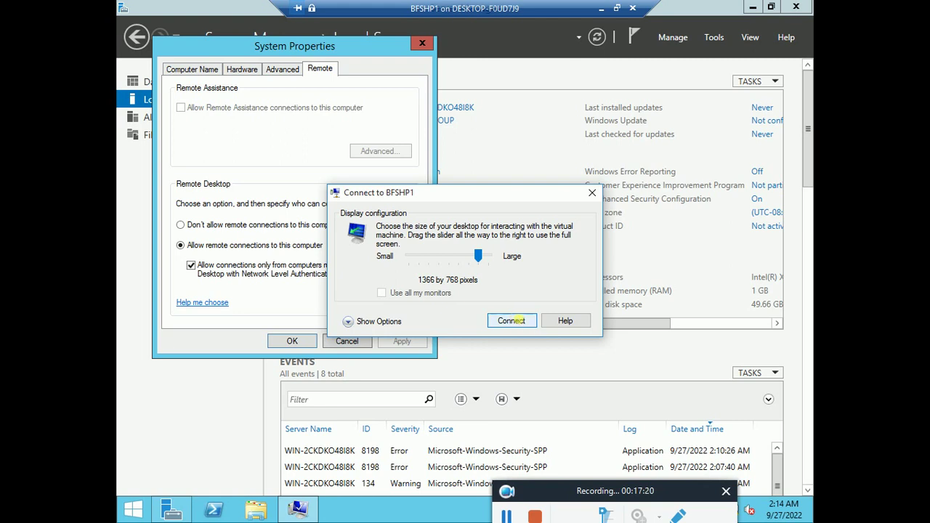
Step: Reconnect to BFSHP1 and sign in as Administrator, re-entering the password after a rejected attempt
{"action": "left_click", "coordinate": [512, 320]}
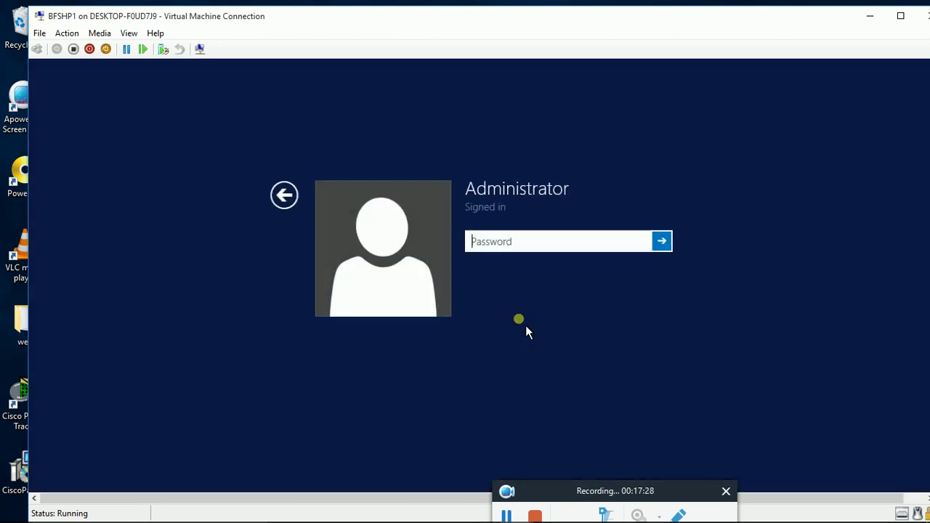
{"action": "type", "text": "••••"}
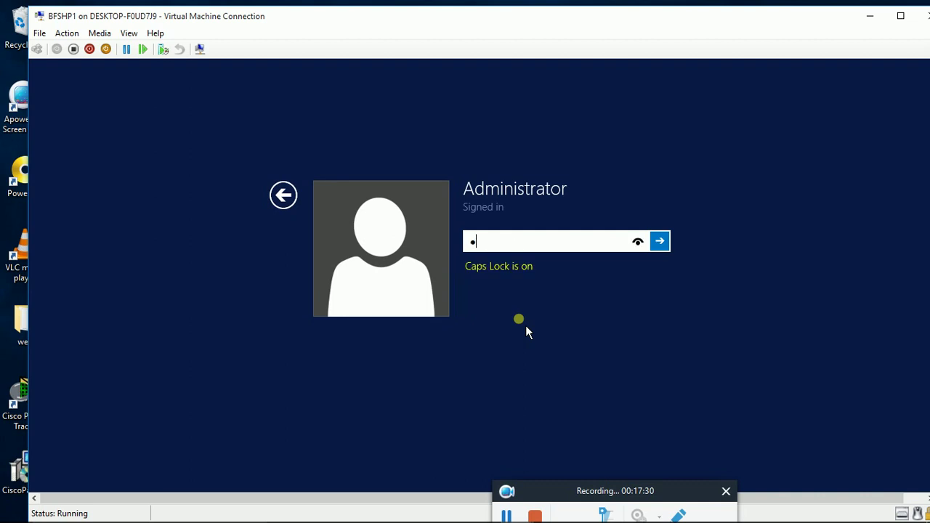
{"action": "type", "text": "••••••"}
{"action": "key", "text": "Return"}
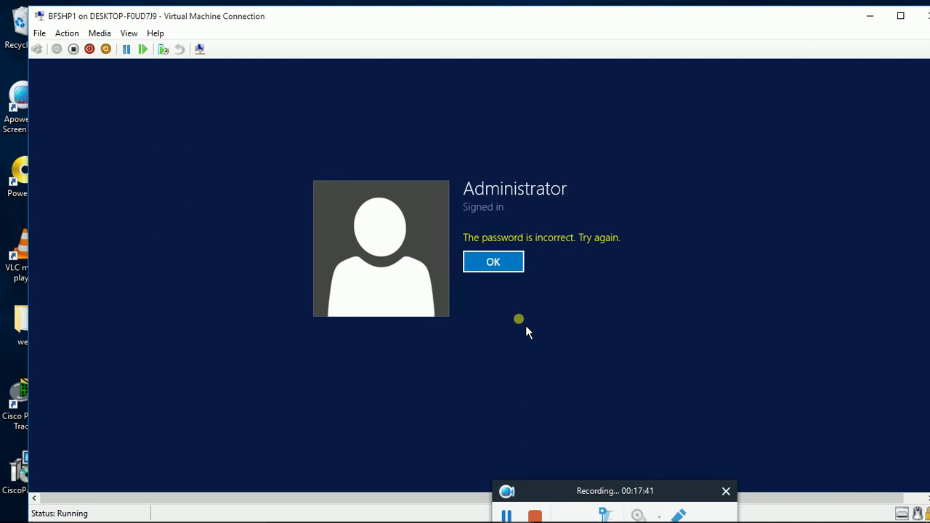
{"action": "key", "text": "Return"}
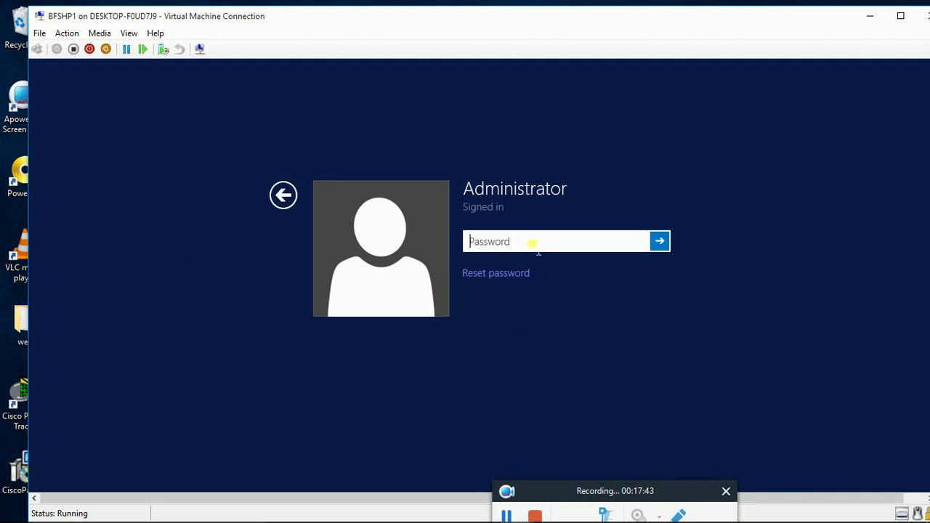
{"action": "type", "text": "P"}
{"action": "key", "text": "Return"}
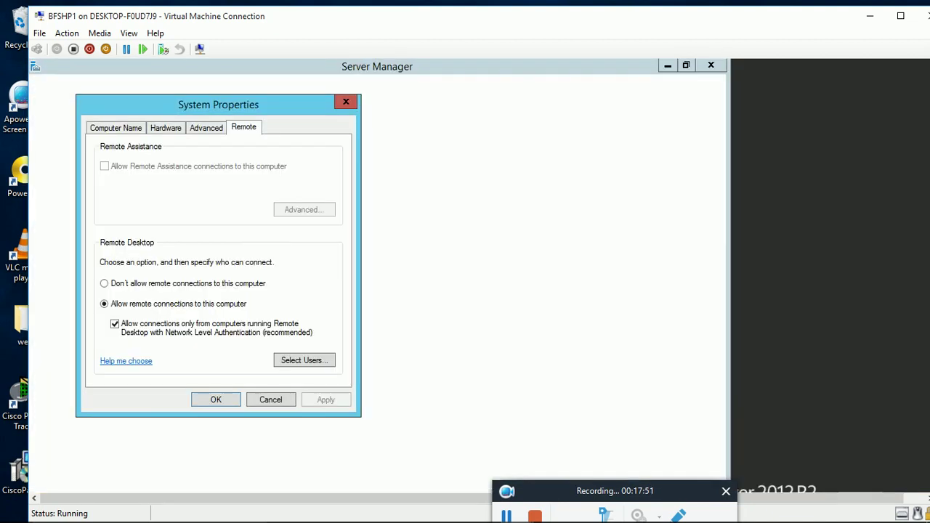
Step: Close System Properties with OK and switch the BFSHP1 session to full screen
{"action": "left_click", "coordinate": [216, 400]}
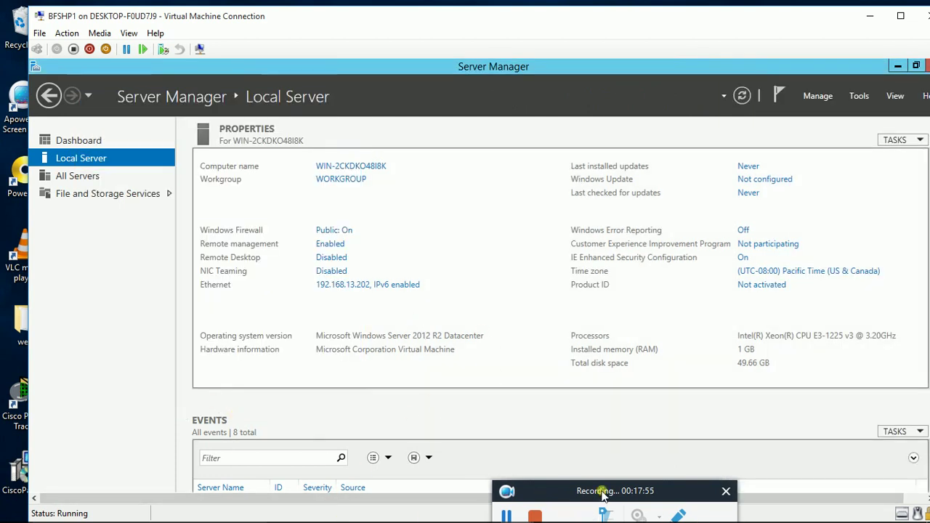
{"action": "left_click_drag", "start_coordinate": [603, 494], "coordinate": [460, 509]}
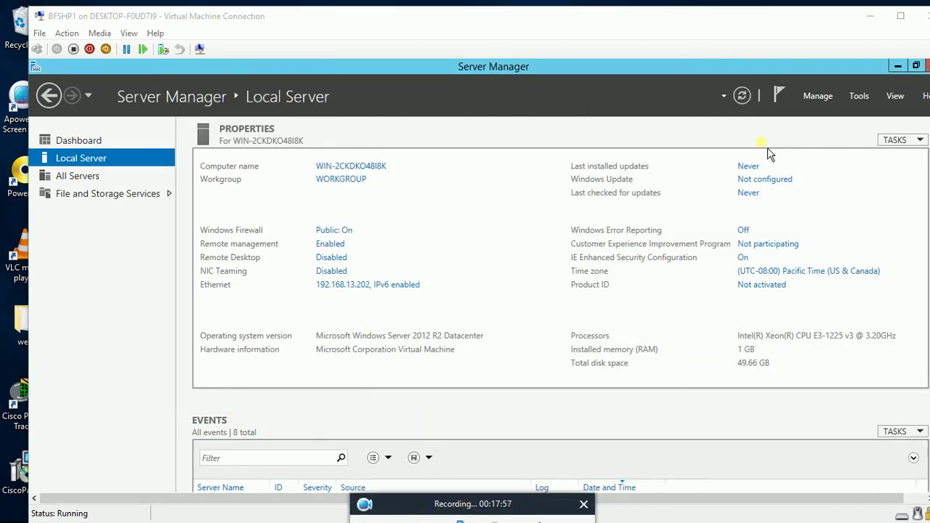
{"action": "left_click", "coordinate": [128, 32]}
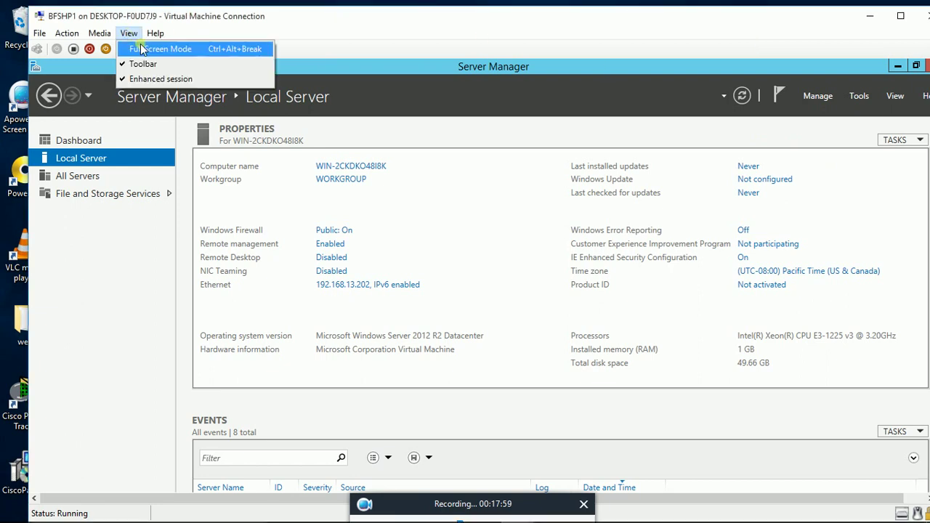
{"action": "left_click", "coordinate": [142, 46]}
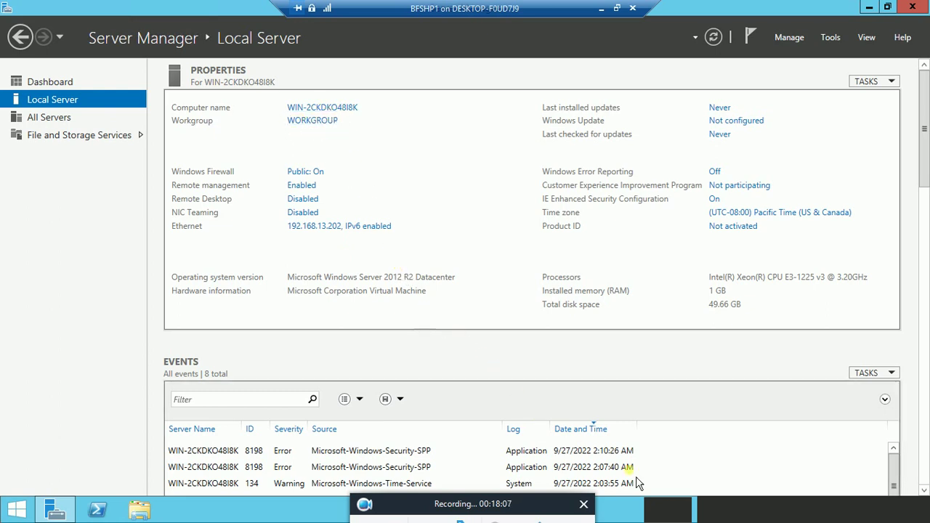
Step: Leave the full-screen BFSHP1 session and reposition the BFDC1 window
{"action": "left_click_drag", "start_coordinate": [491, 506], "coordinate": [409, 513]}
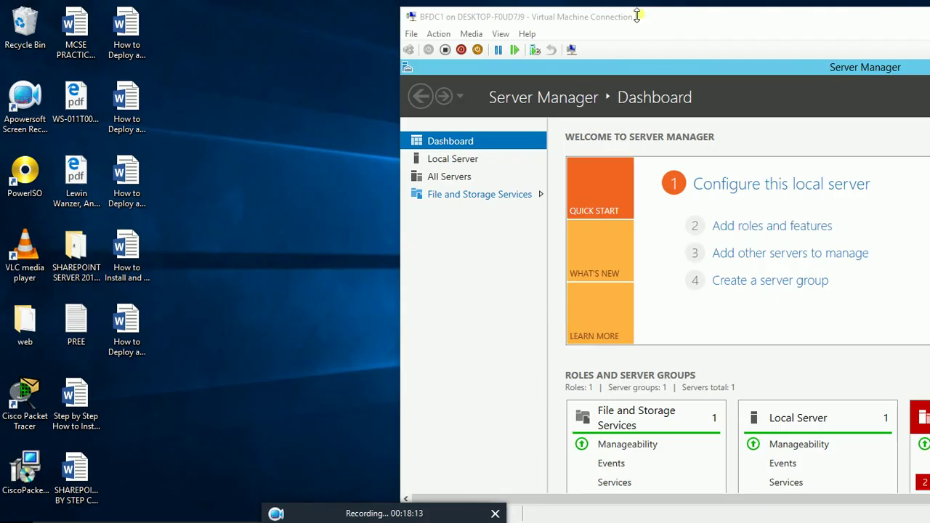
{"action": "left_click", "coordinate": [632, 8]}
{"action": "left_click_drag", "start_coordinate": [729, 29], "coordinate": [756, 36]}
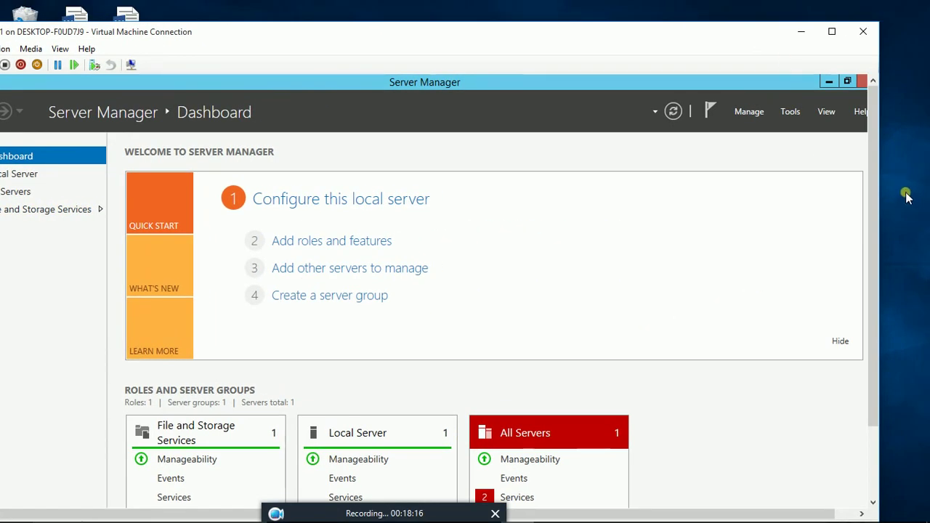
Step: Review BFDC1's network status in Network and Sharing Center, then close it and minimize BFDC1
{"action": "left_click_drag", "start_coordinate": [876, 202], "coordinate": [873, 431]}
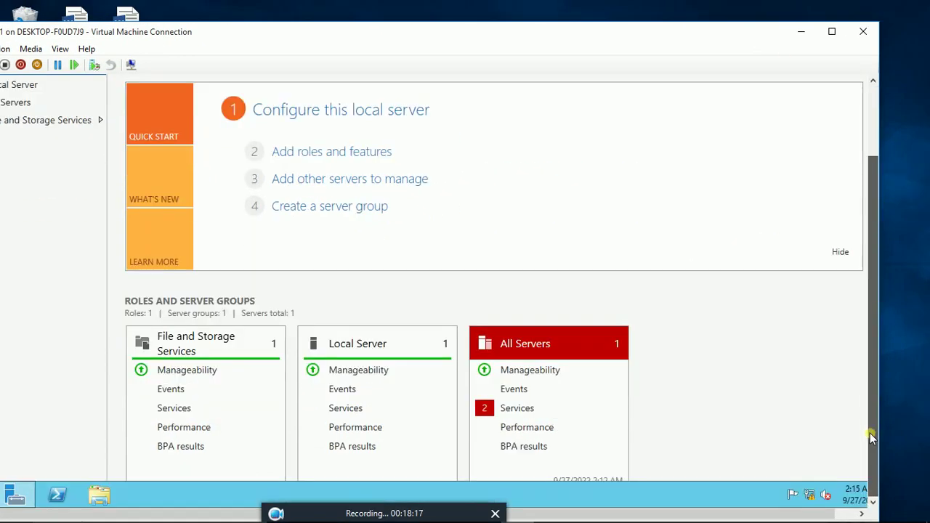
{"action": "right_click", "coordinate": [810, 496]}
{"action": "left_click", "coordinate": [816, 485]}
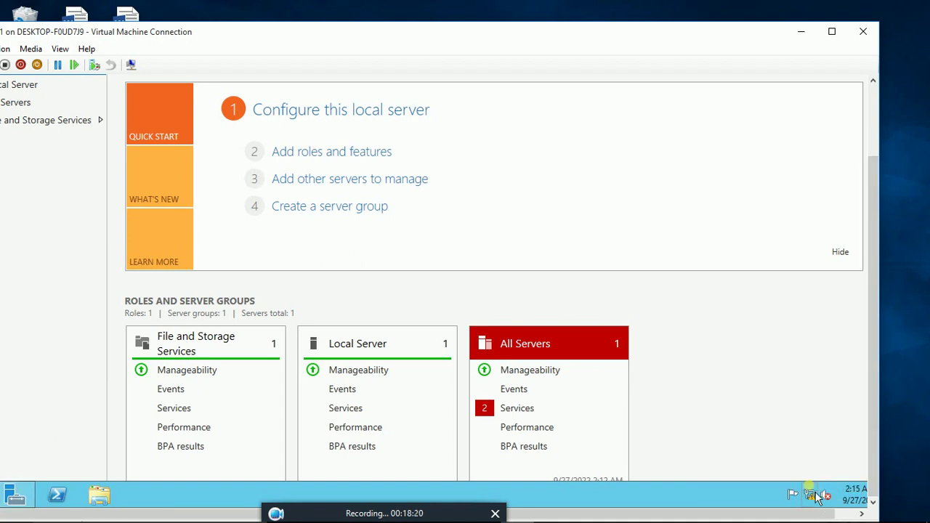
{"action": "left_click_drag", "start_coordinate": [296, 32], "coordinate": [367, 29]}
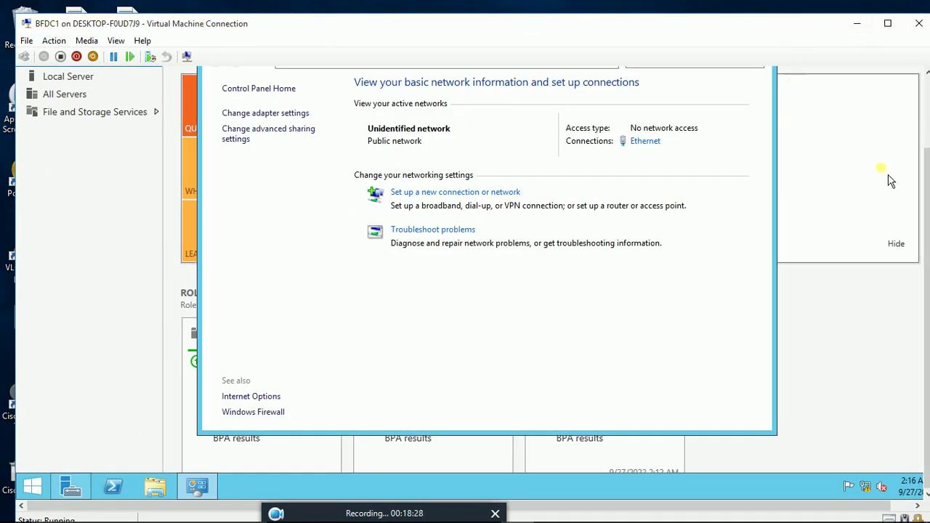
{"action": "scroll", "coordinate": [927, 195], "scroll_direction": "up", "scroll_amount": 2}
{"action": "left_click", "coordinate": [758, 124]}
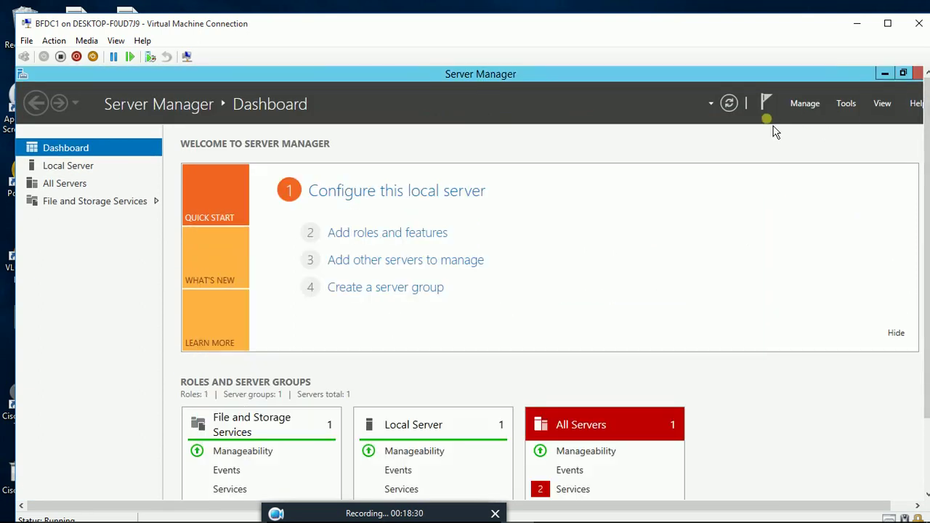
{"action": "left_click", "coordinate": [858, 23]}
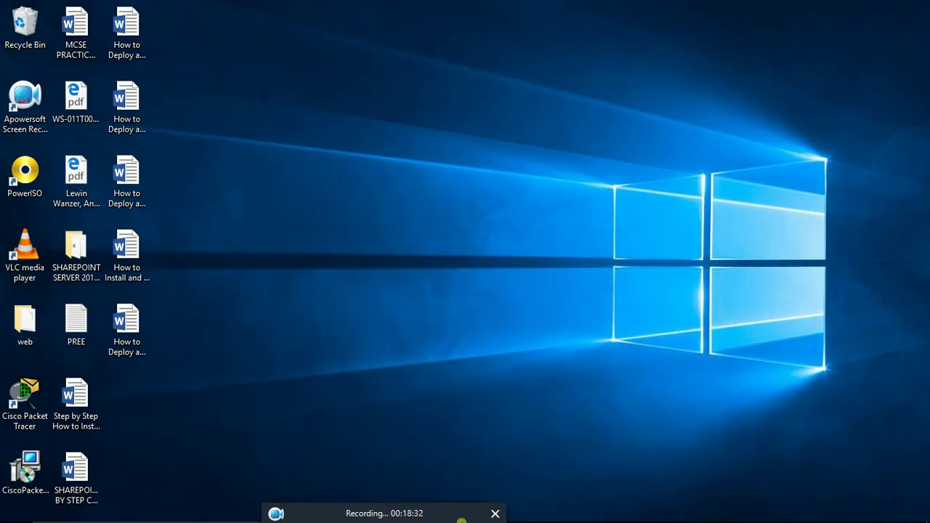
Step: Open a connection to the BFSHP1 virtual machine from Hyper-V Manager
{"action": "left_click", "coordinate": [478, 514]}
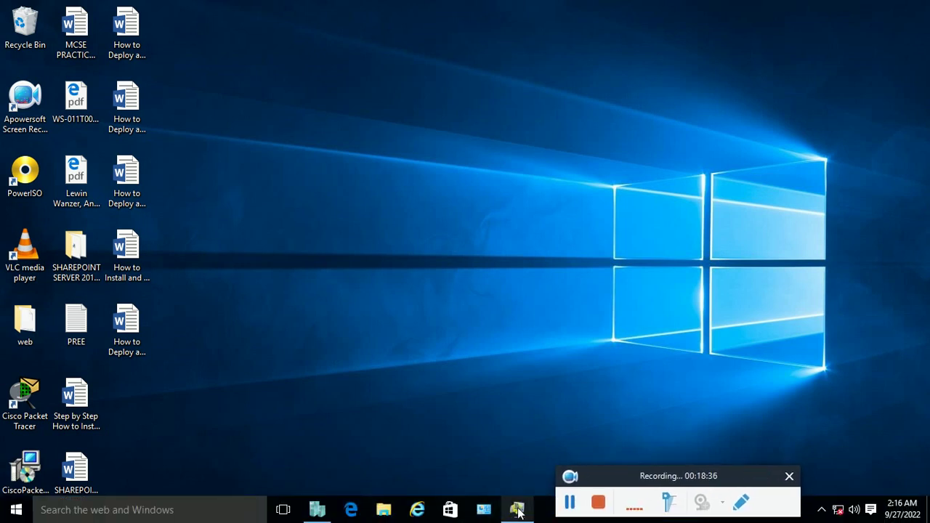
{"action": "mouse_move", "coordinate": [517, 513]}
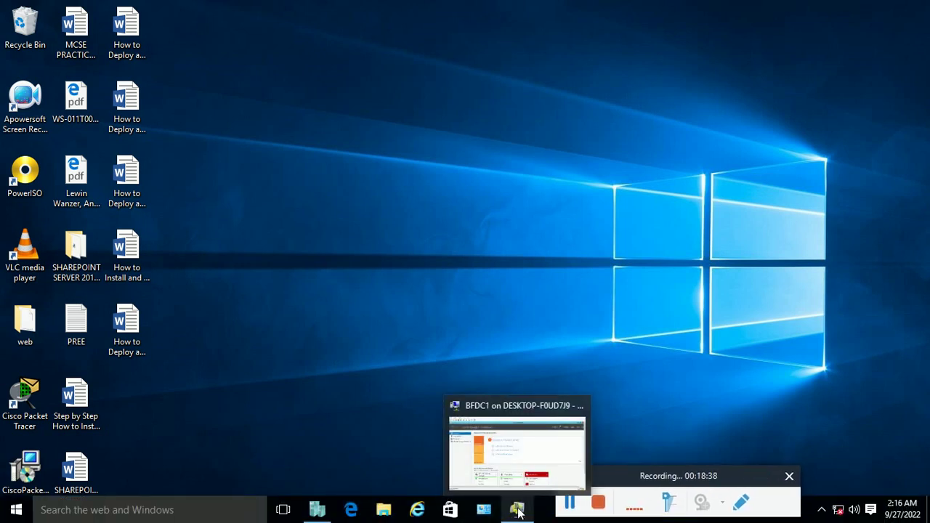
{"action": "left_click", "coordinate": [317, 510]}
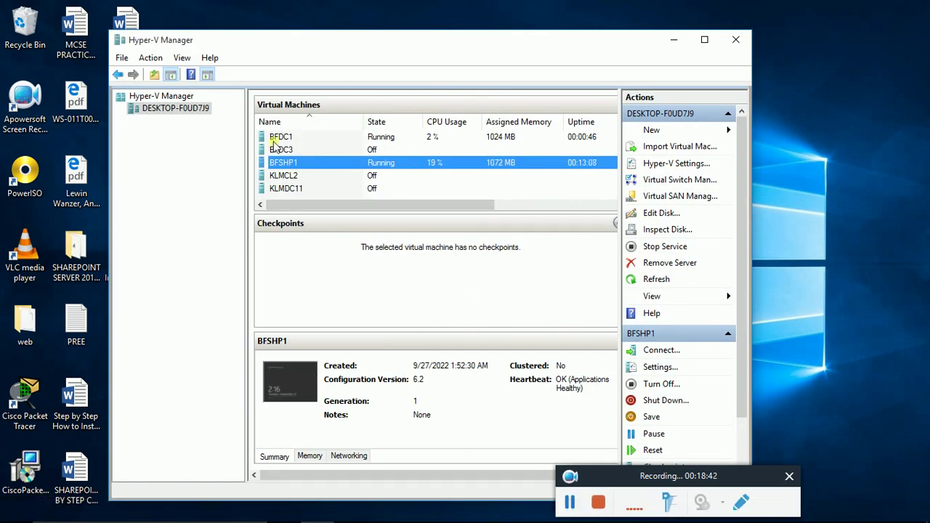
{"action": "left_click", "coordinate": [292, 163]}
{"action": "double_click", "coordinate": [293, 389]}
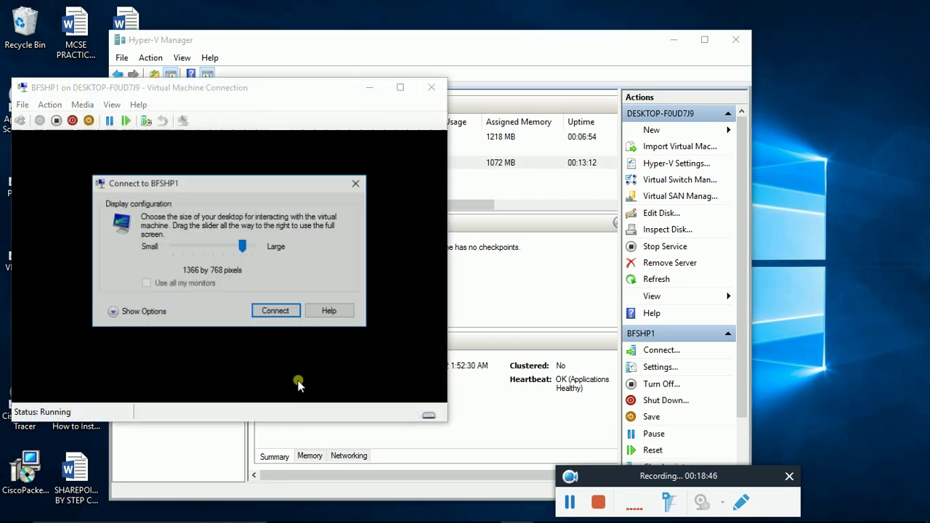
{"action": "left_click", "coordinate": [282, 312]}
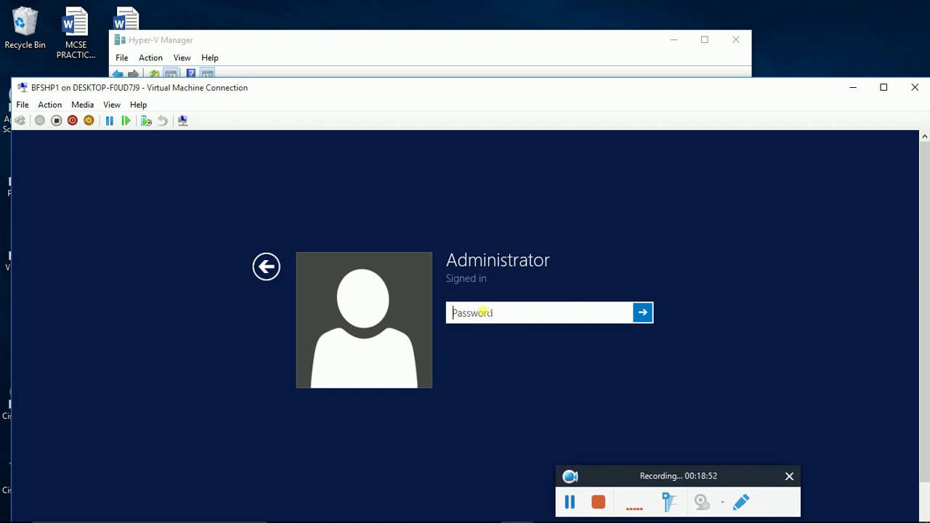
Step: Sign in to BFSHP1 as Administrator and switch its session to full screen
{"action": "type", "text": "P"}
{"action": "key", "text": "Return"}
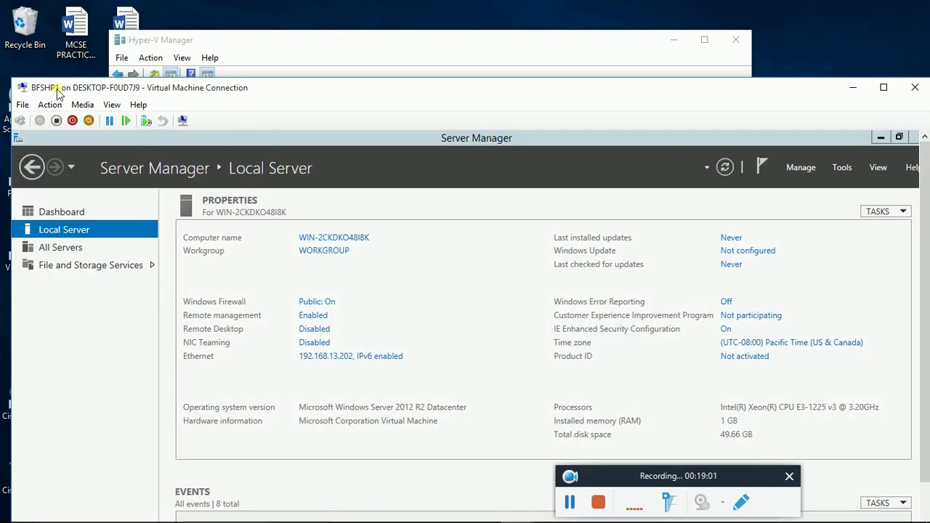
{"action": "left_click_drag", "start_coordinate": [702, 481], "coordinate": [702, 517]}
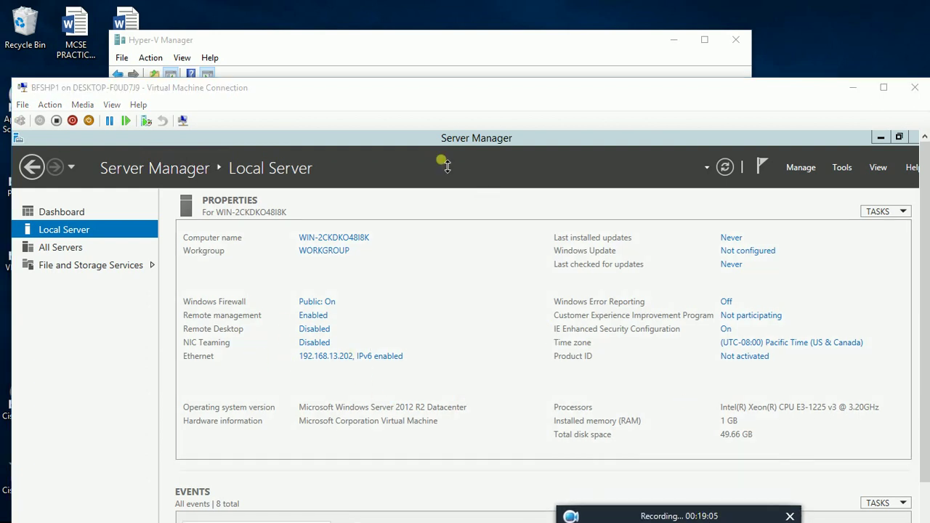
{"action": "left_click", "coordinate": [113, 106]}
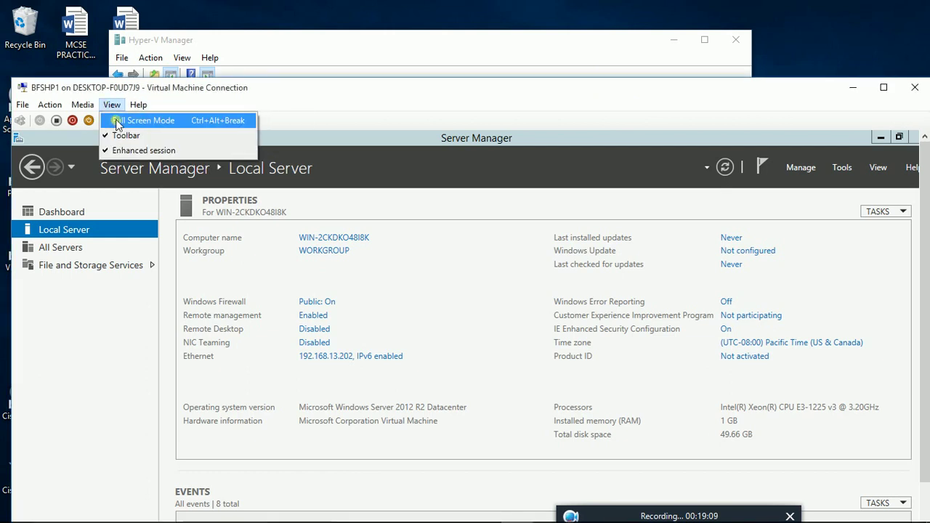
{"action": "left_click", "coordinate": [110, 120]}
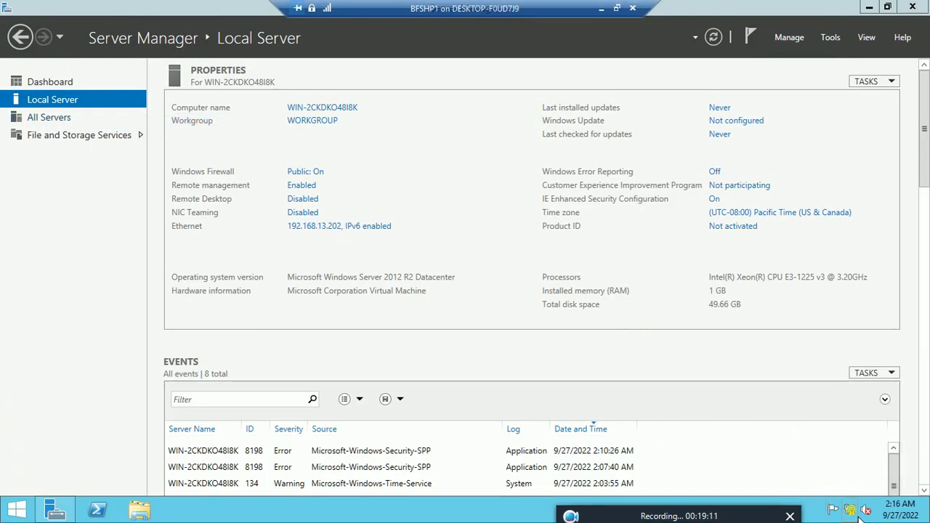
{"action": "right_click", "coordinate": [860, 513]}
Step: Enable network discovery and file and printer sharing for Guest/Public and Private profiles, then save
{"action": "left_click", "coordinate": [847, 486]}
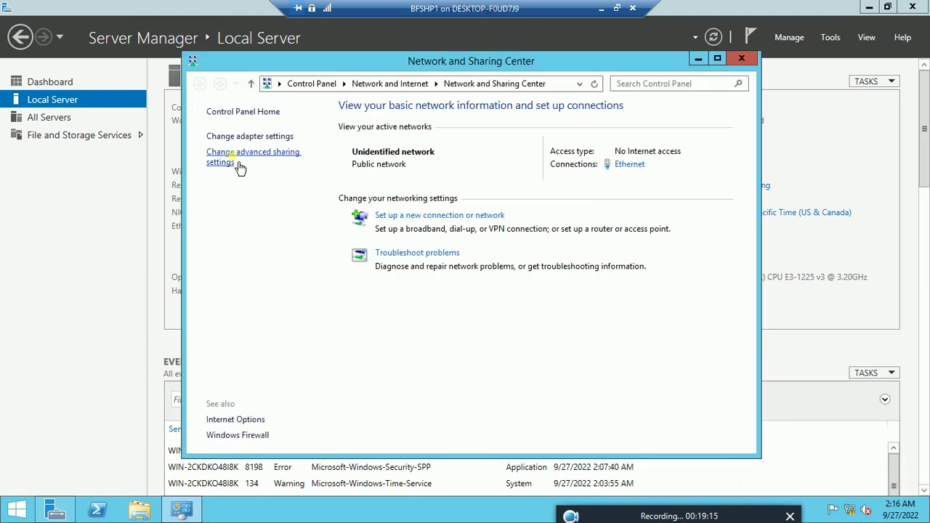
{"action": "left_click", "coordinate": [240, 162]}
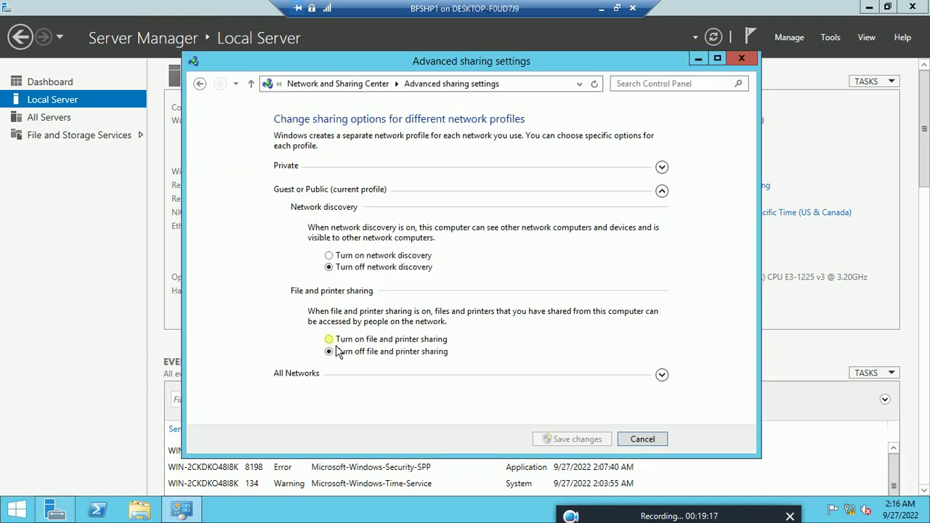
{"action": "left_click", "coordinate": [330, 340]}
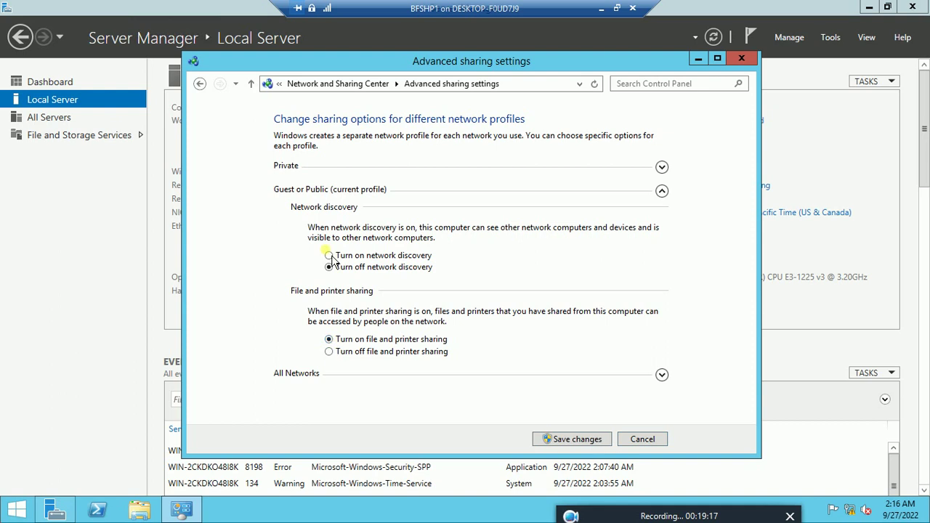
{"action": "left_click", "coordinate": [662, 376]}
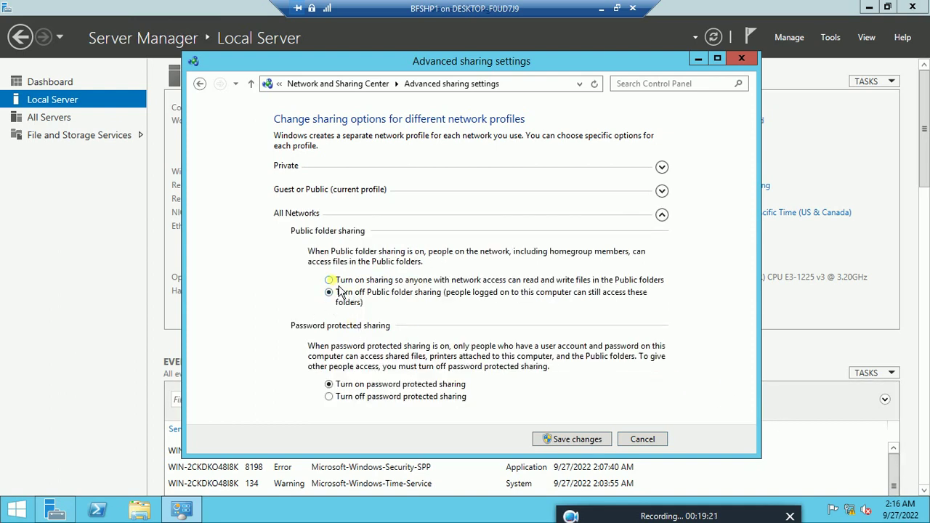
{"action": "left_click", "coordinate": [667, 195]}
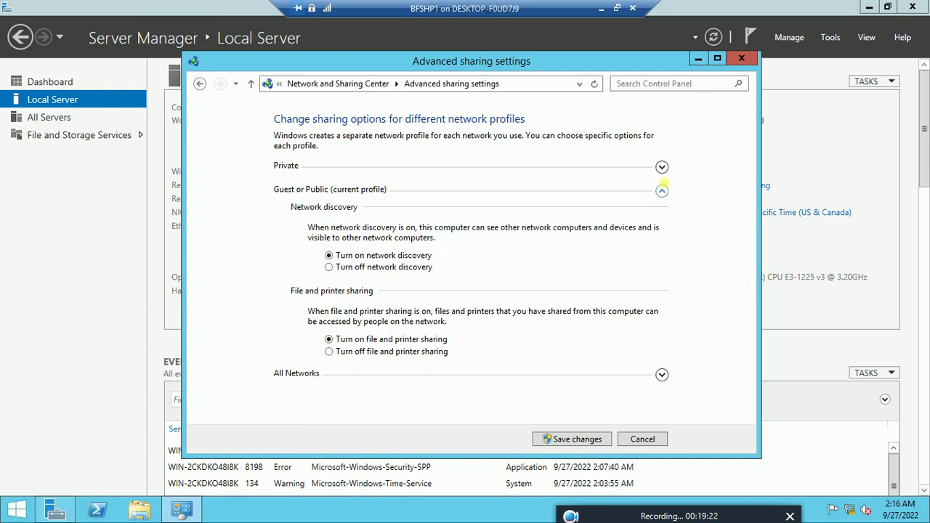
{"action": "left_click", "coordinate": [666, 170]}
{"action": "left_click", "coordinate": [328, 231]}
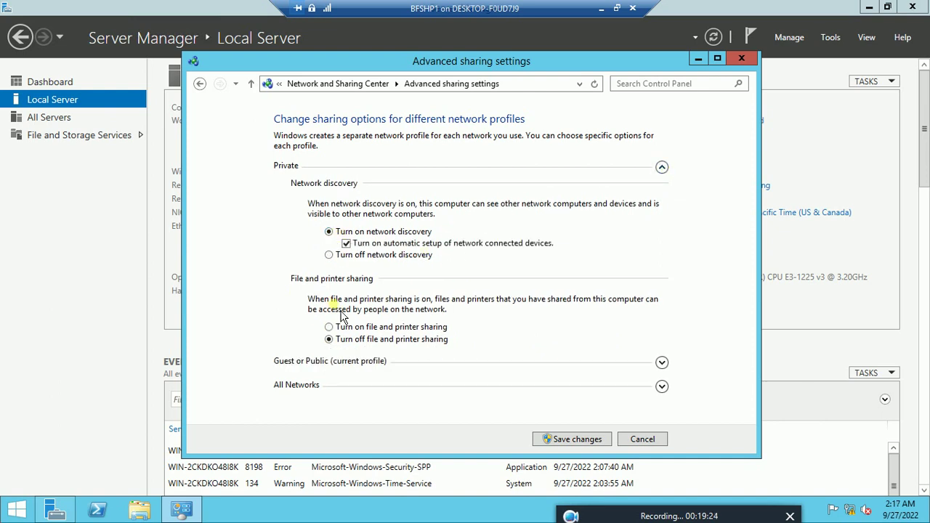
{"action": "left_click", "coordinate": [329, 327]}
{"action": "left_click", "coordinate": [579, 440]}
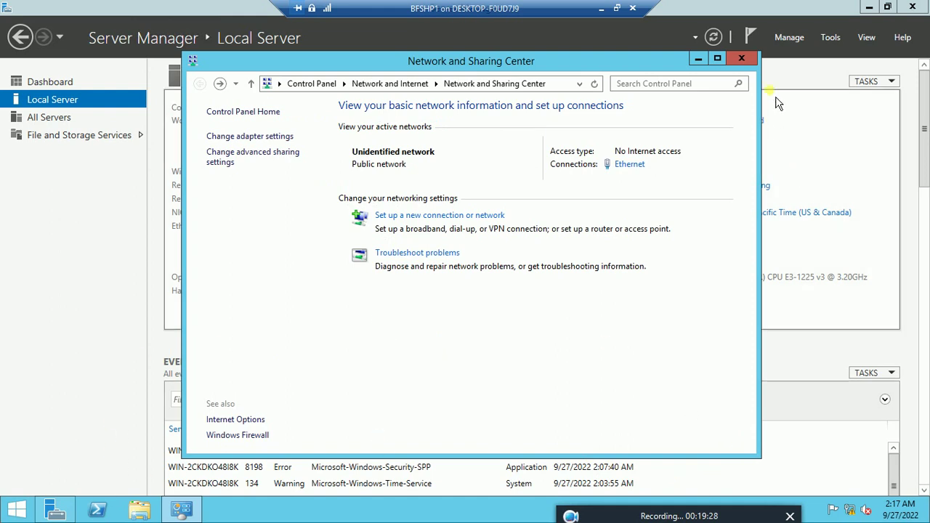
{"action": "left_click", "coordinate": [741, 58]}
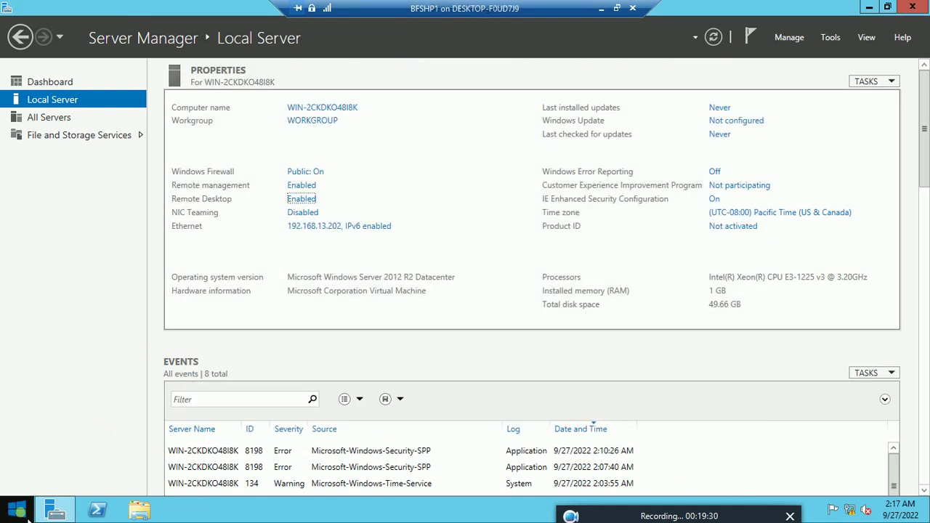
Step: Restart BFSHP1 with 'Security issue (Planned)' as the reason
{"action": "right_click", "coordinate": [27, 512]}
{"action": "mouse_move", "coordinate": [109, 489]}
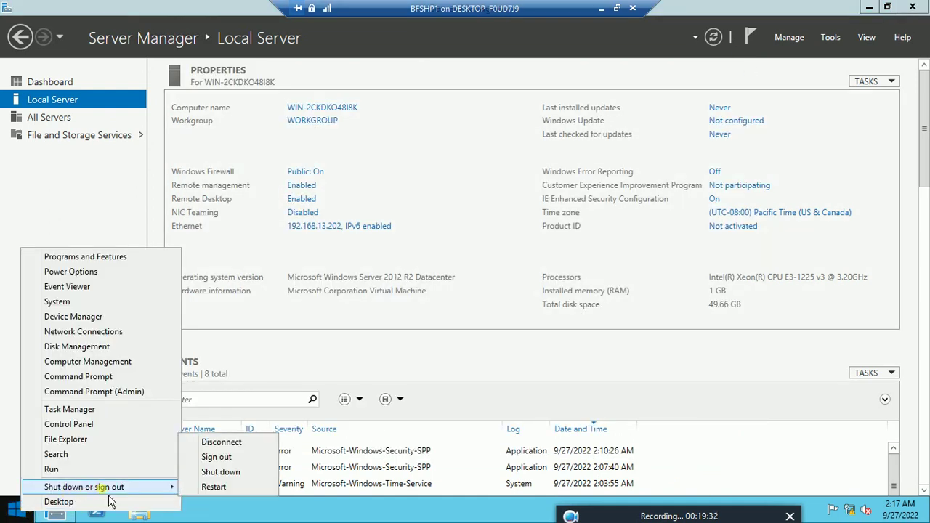
{"action": "left_click", "coordinate": [214, 487]}
{"action": "left_click", "coordinate": [248, 460]}
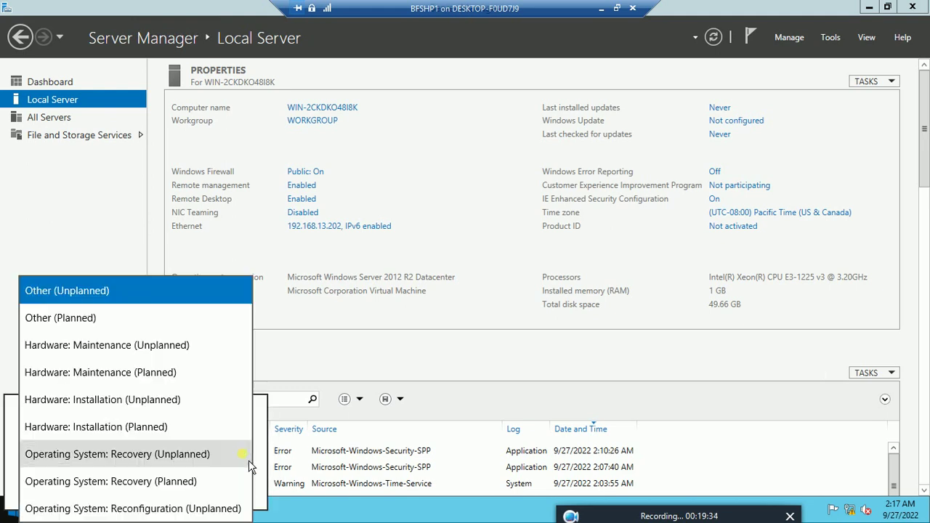
{"action": "scroll", "coordinate": [248, 361], "scroll_direction": "down", "scroll_amount": 3}
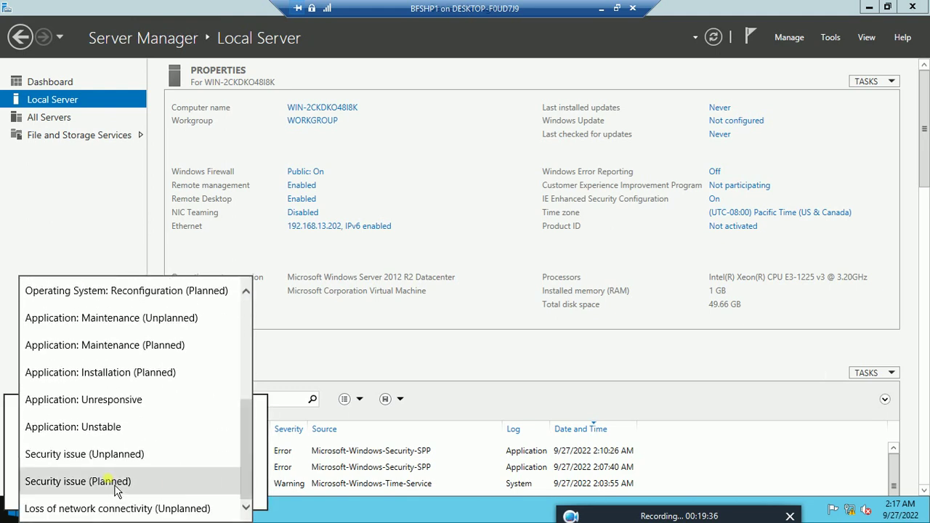
{"action": "left_click", "coordinate": [81, 482]}
{"action": "left_click", "coordinate": [232, 493]}
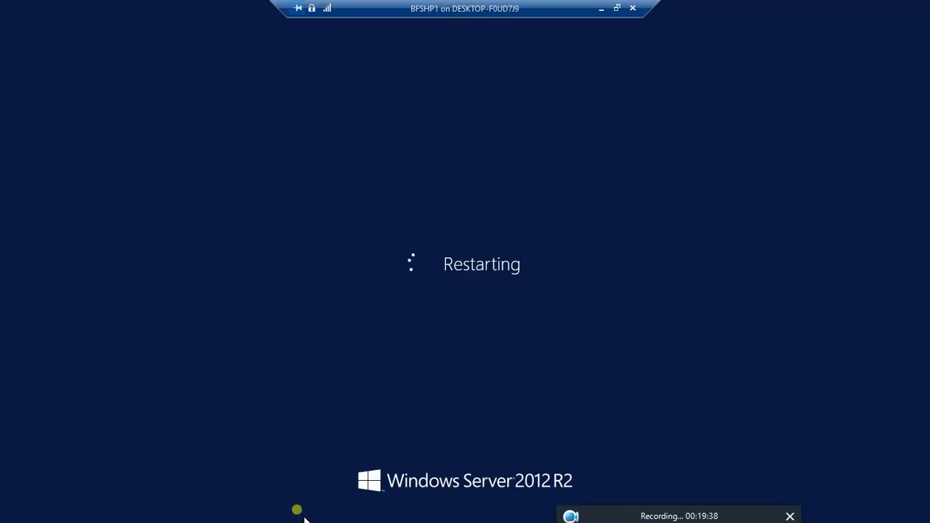
Step: Exit BFSHP1 full screen, bring the BFDC1 connection window forward, and make it full screen
{"action": "left_click", "coordinate": [618, 8]}
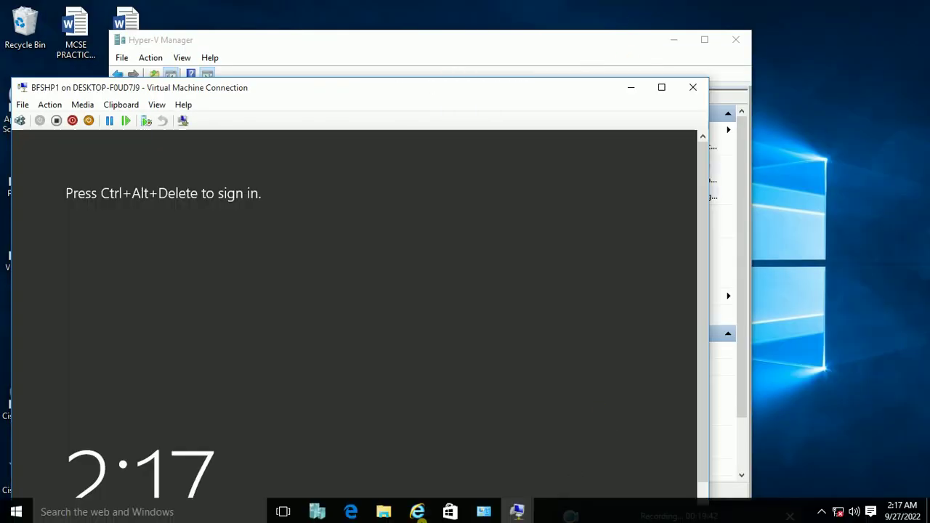
{"action": "mouse_move", "coordinate": [525, 515]}
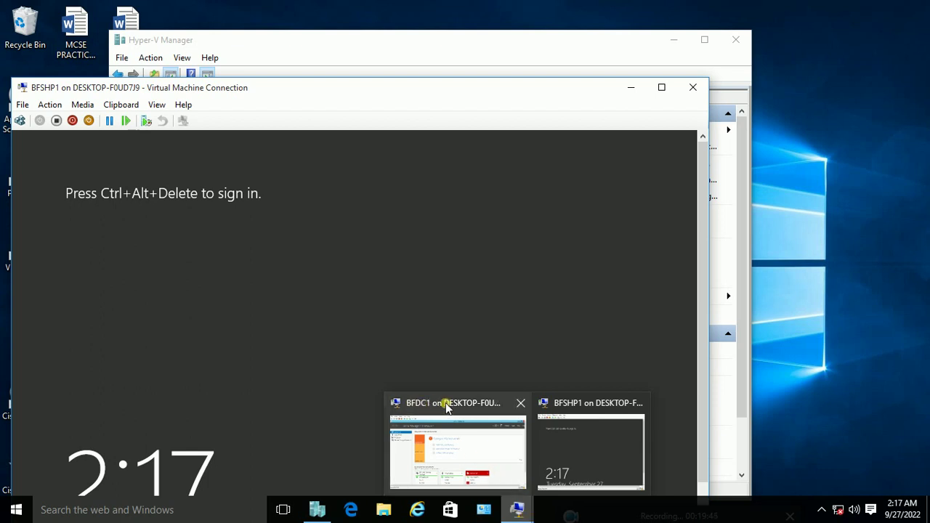
{"action": "mouse_move", "coordinate": [509, 402]}
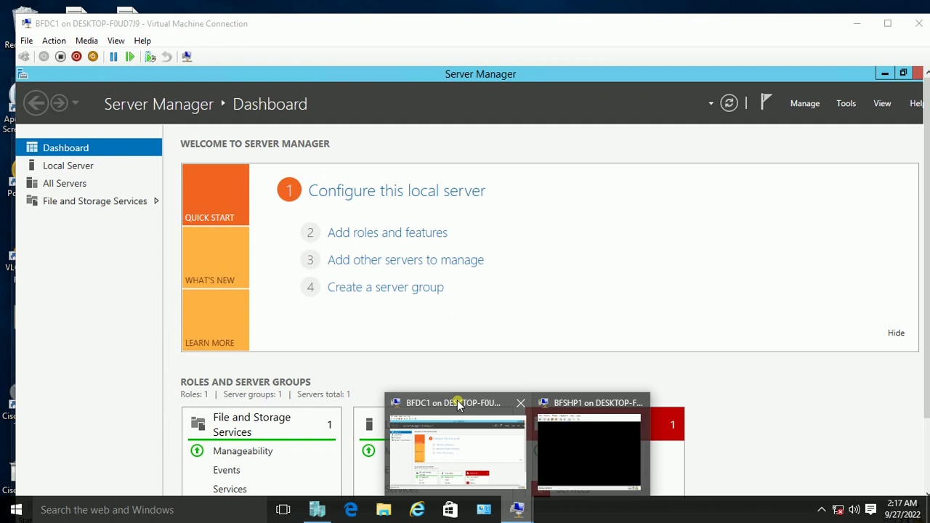
{"action": "left_click", "coordinate": [459, 405]}
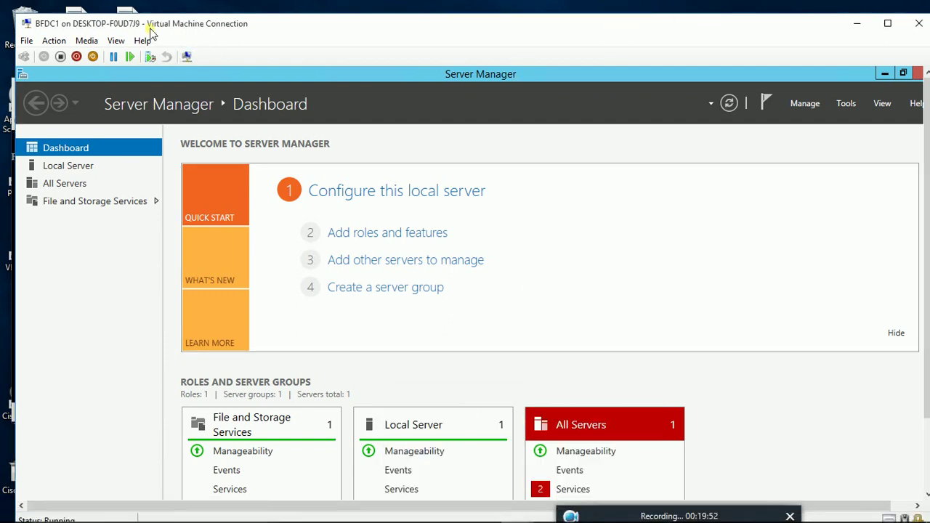
{"action": "left_click", "coordinate": [117, 41]}
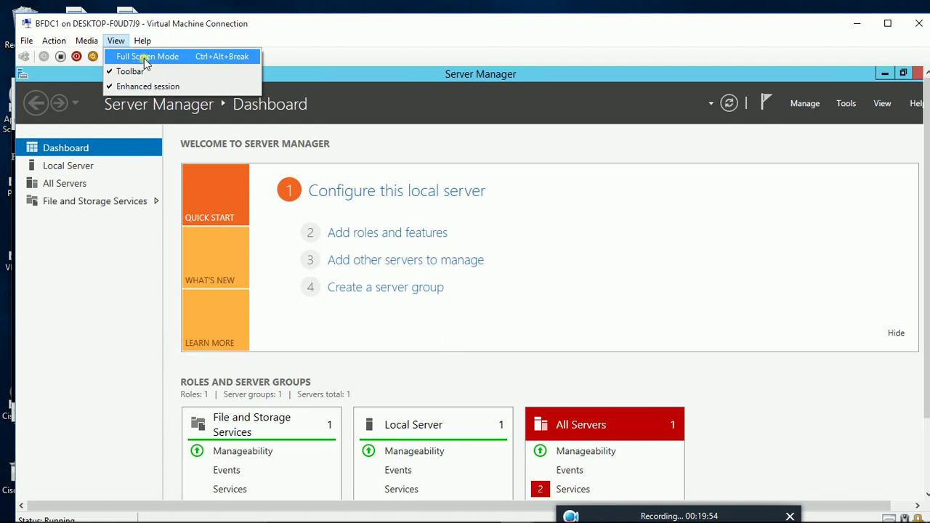
{"action": "left_click", "coordinate": [142, 56]}
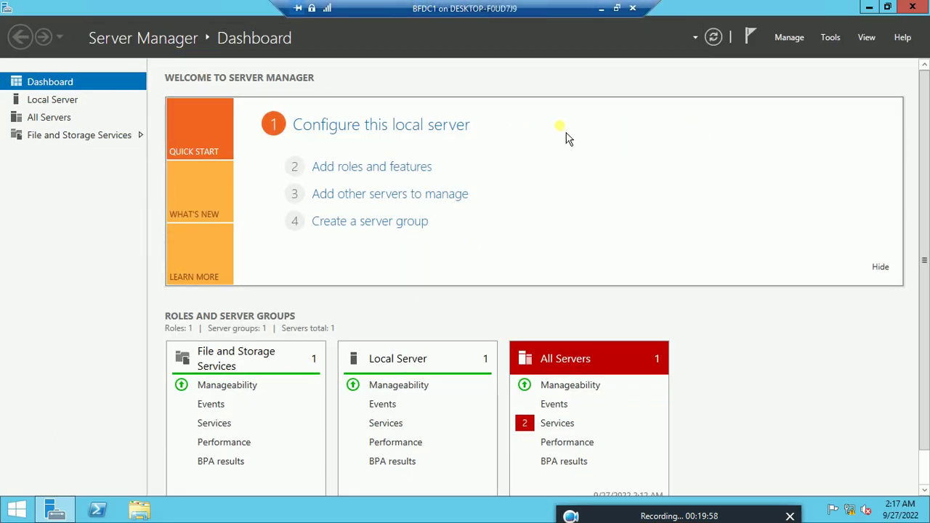
Step: Shrink Server Manager and launch a Command Prompt with cmd from the Run dialog
{"action": "left_click", "coordinate": [888, 6]}
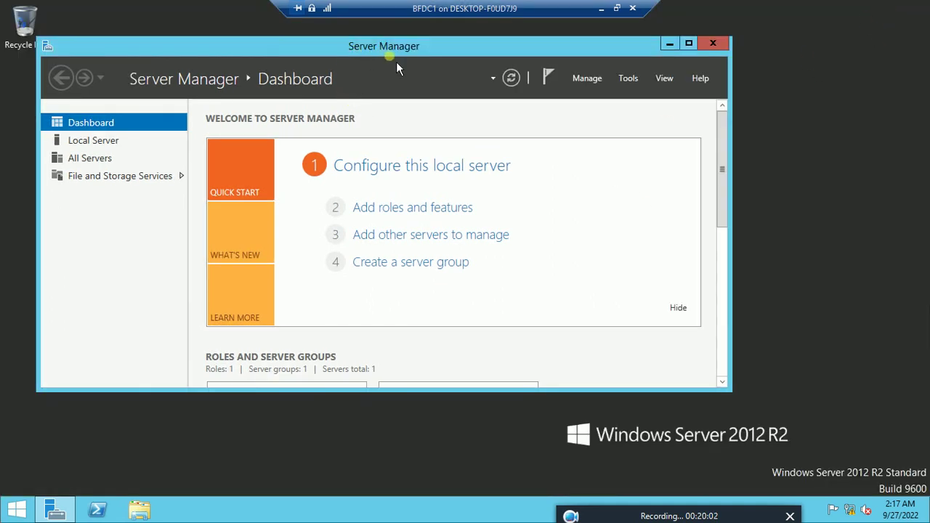
{"action": "left_click_drag", "start_coordinate": [396, 64], "coordinate": [460, 81]}
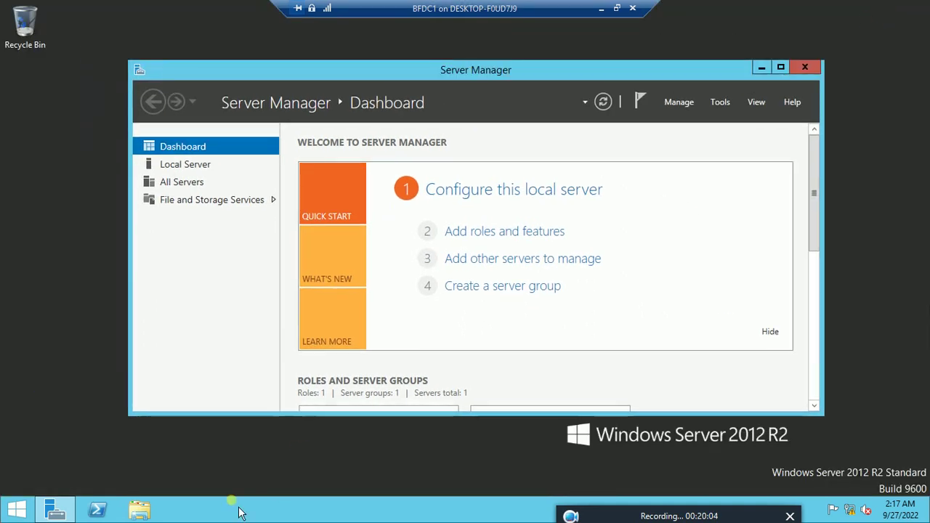
{"action": "left_click", "coordinate": [159, 480]}
{"action": "key", "text": "super+r"}
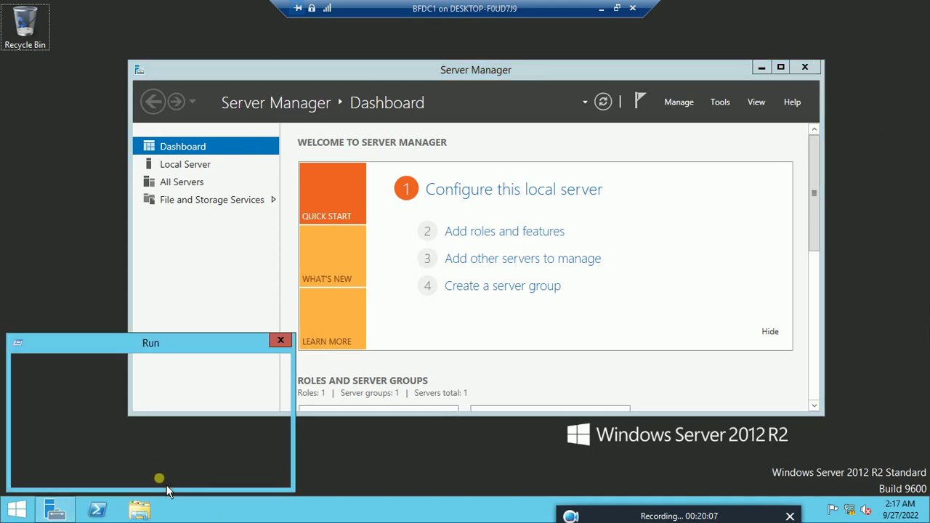
{"action": "type", "text": "cmd"}
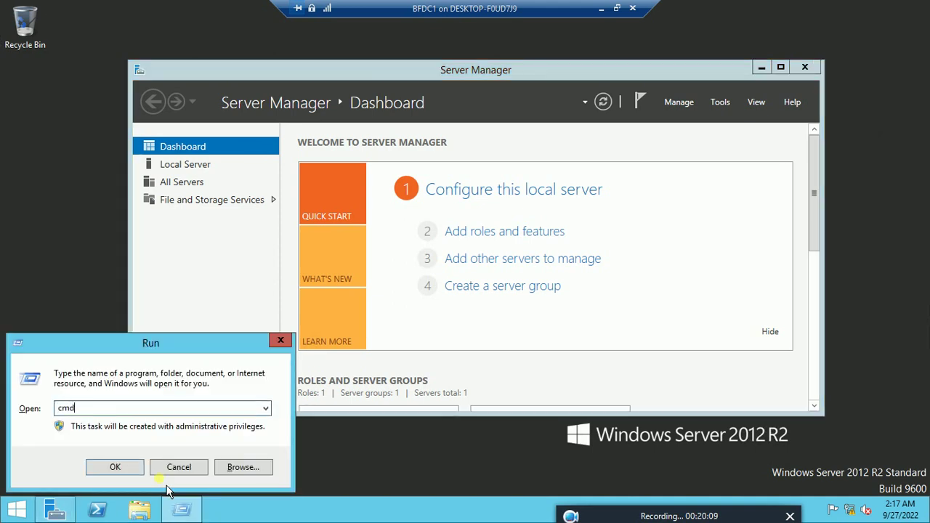
{"action": "key", "text": "Return"}
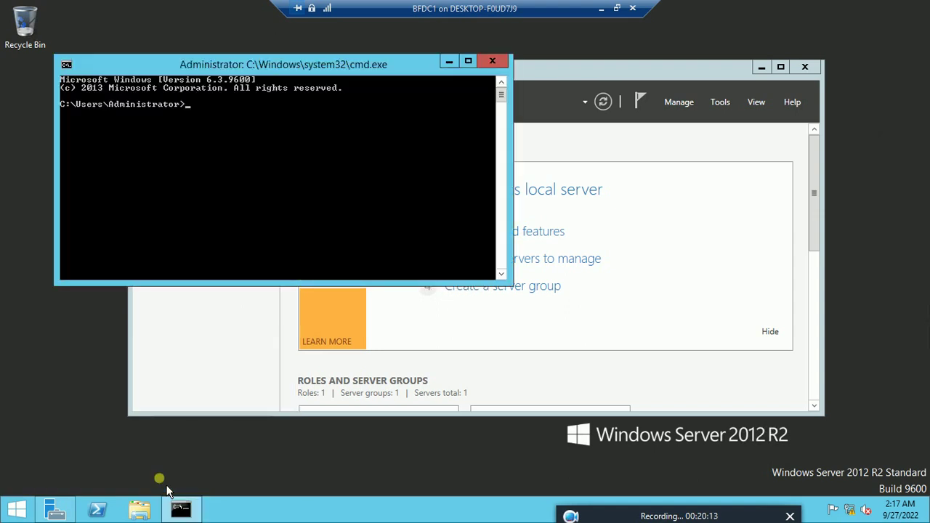
Step: Set the Command Prompt font size to 12x16 in the console properties
{"action": "left_click", "coordinate": [71, 67]}
{"action": "left_click", "coordinate": [96, 197]}
{"action": "left_click", "coordinate": [125, 99]}
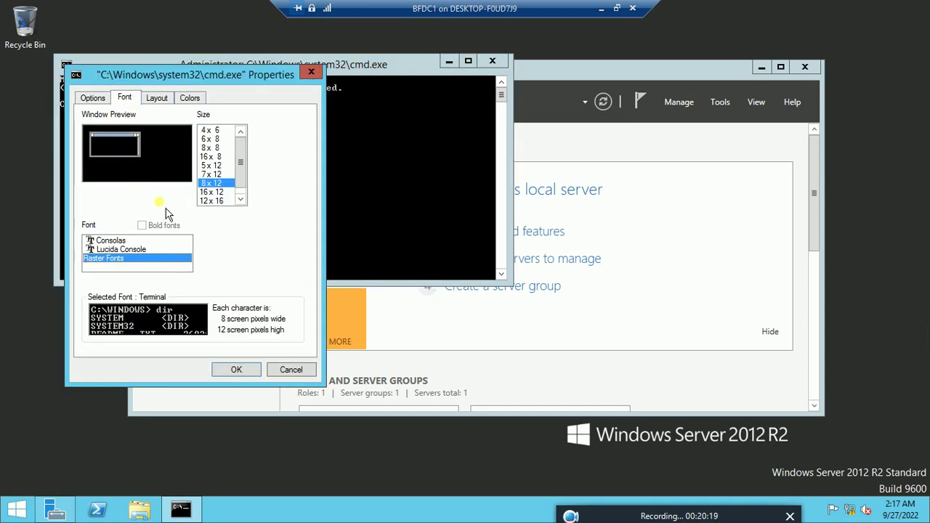
{"action": "left_click", "coordinate": [225, 202]}
{"action": "left_click", "coordinate": [245, 374]}
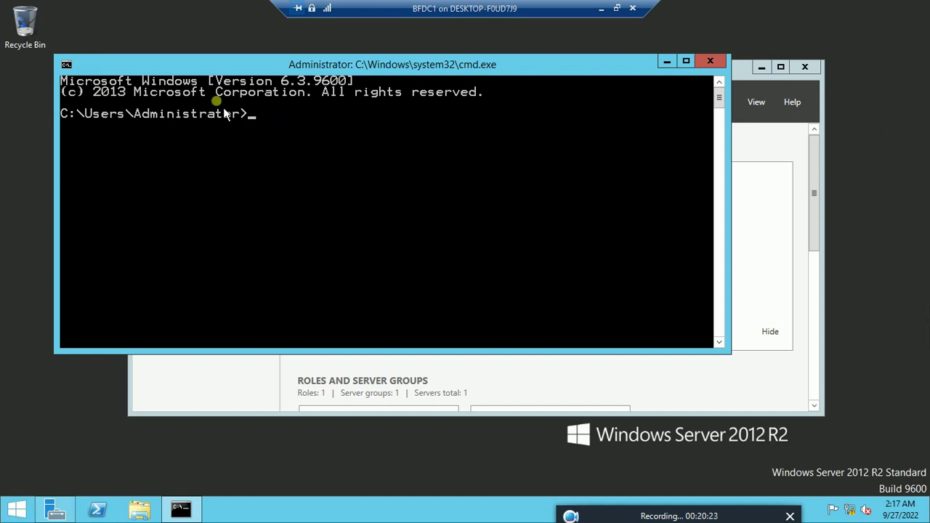
Step: Run hostname to confirm BFDC1 and type ping 192.168.13.202 without running it
{"action": "type", "text": "hostname"}
{"action": "key", "text": "Return"}
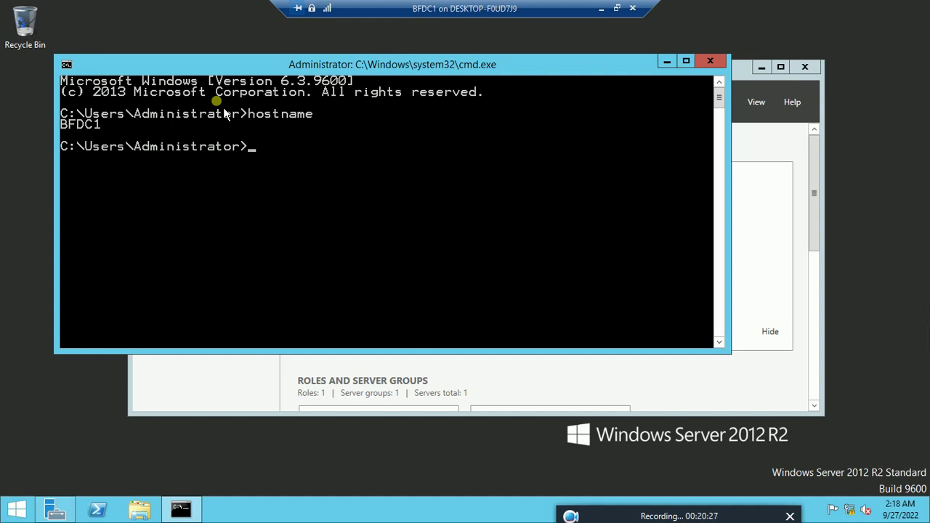
{"action": "type", "text": "ping 1923"}
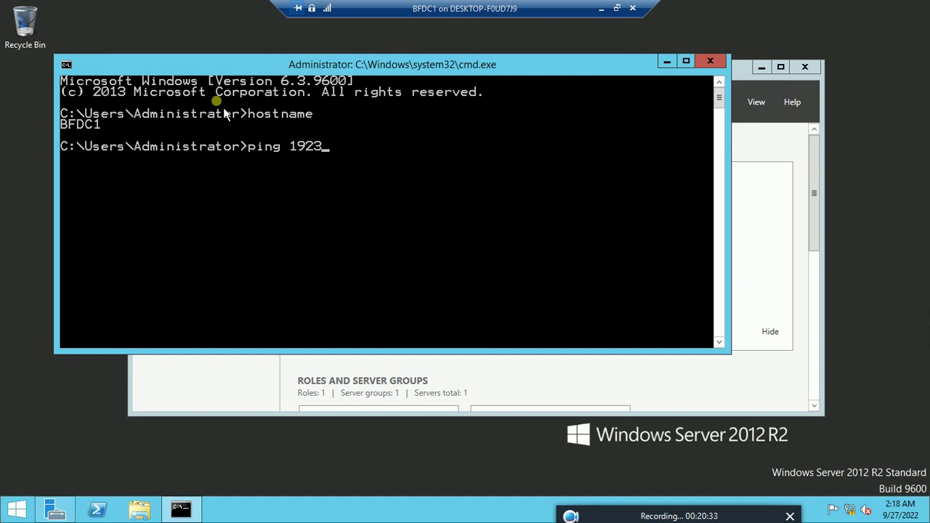
{"action": "key", "text": "BackSpace"}
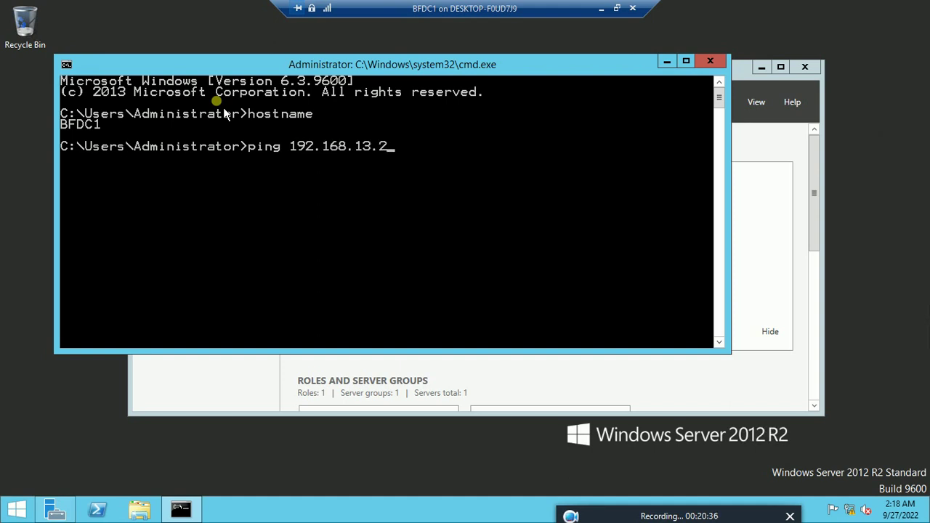
{"action": "type", "text": "02"}
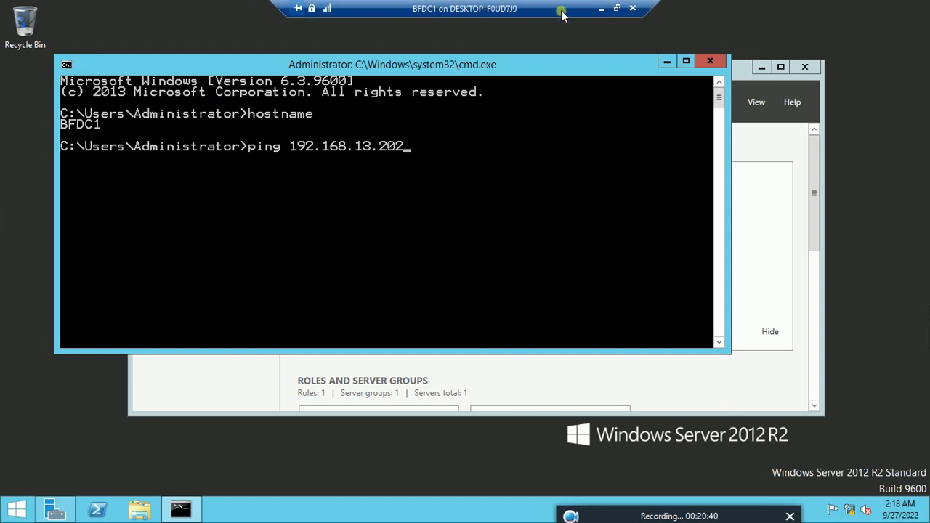
{"action": "left_click", "coordinate": [617, 8]}
{"action": "left_click_drag", "start_coordinate": [484, 7], "coordinate": [502, 156]}
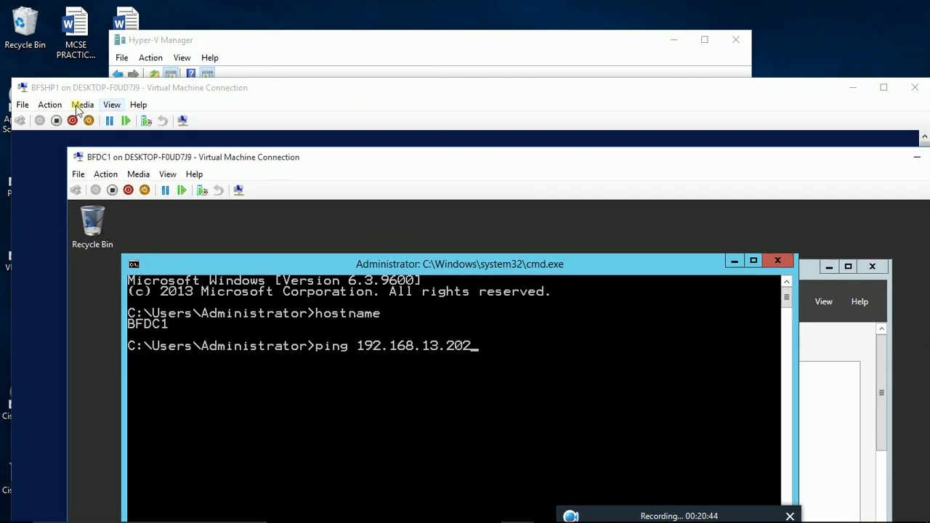
Step: Sign in to the BFSHP1 virtual machine with the administrator password
{"action": "left_click", "coordinate": [64, 85]}
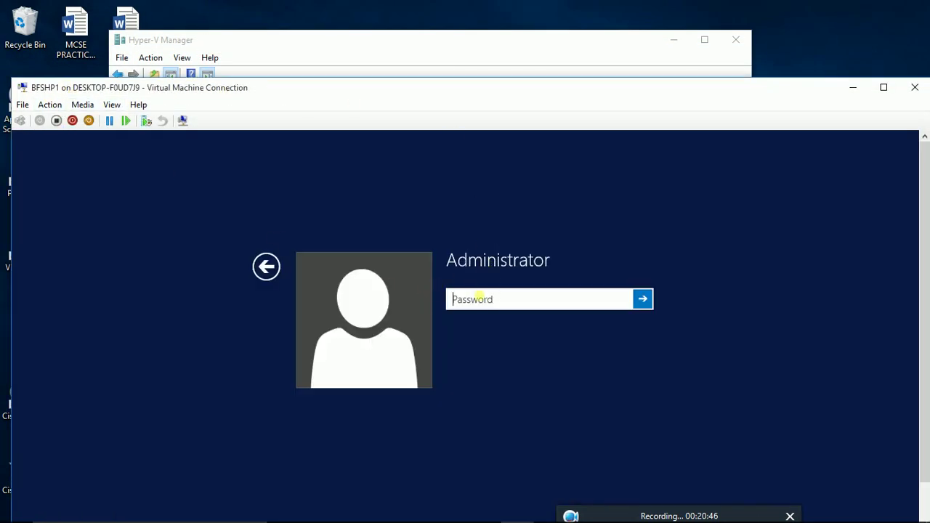
{"action": "type", "text": "P0"}
{"action": "key", "text": "Return"}
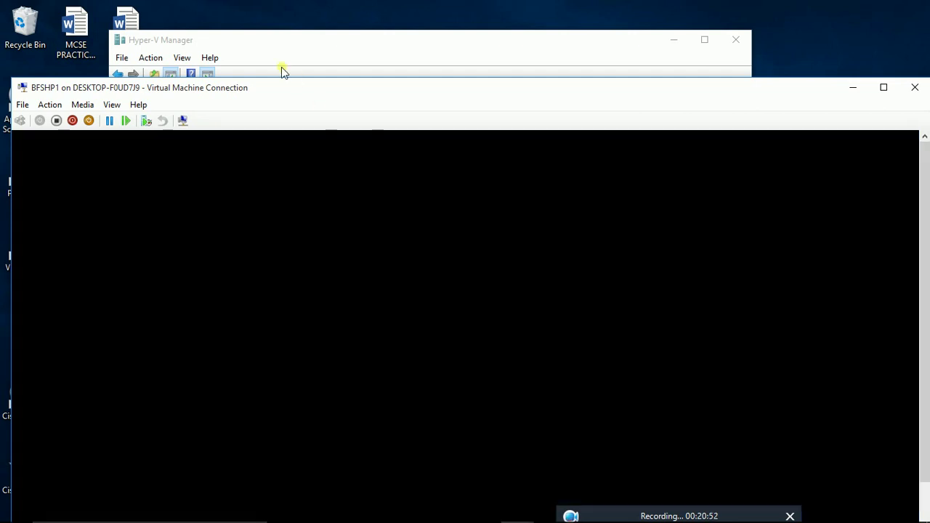
Step: Run the ping to 192.168.13.202 from BFDC1, which reports destination host unreachable
{"action": "left_click_drag", "start_coordinate": [243, 94], "coordinate": [415, 46]}
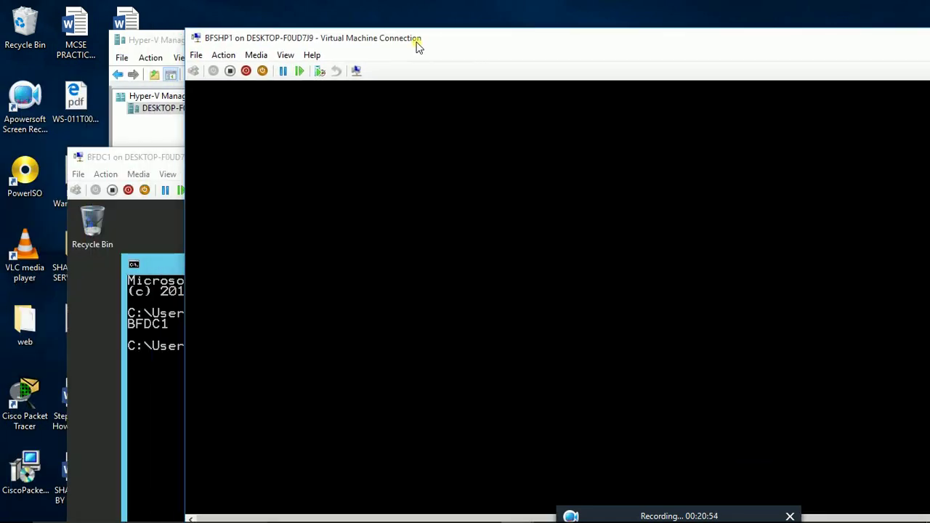
{"action": "double_click", "coordinate": [167, 164]}
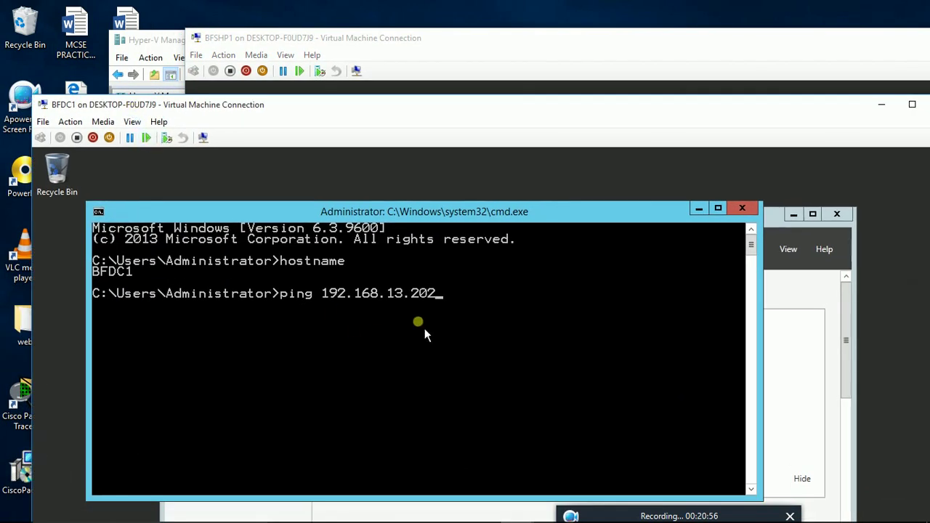
{"action": "key", "text": "Return"}
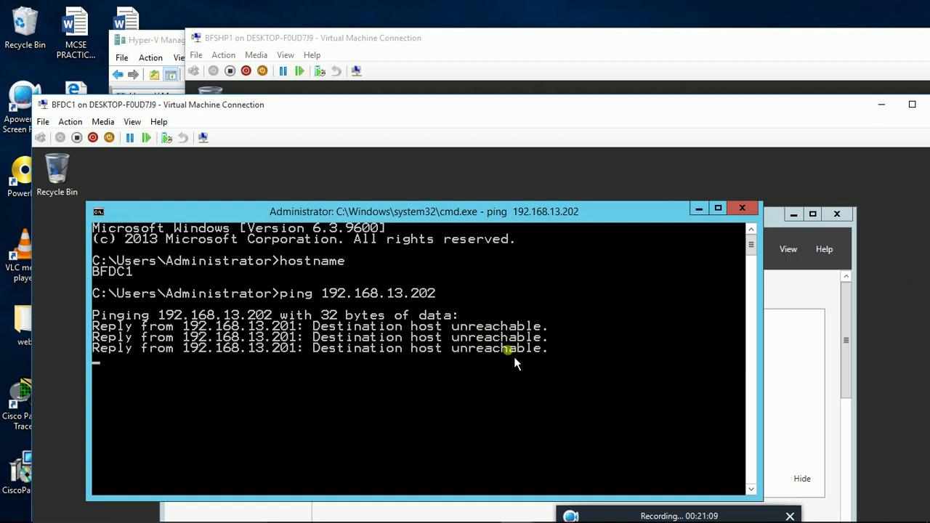
Step: Enable virtual LAN identification with VLAN ID 2 on BFSHP1's network adapter and apply it
{"action": "left_click", "coordinate": [242, 38]}
{"action": "left_click", "coordinate": [196, 56]}
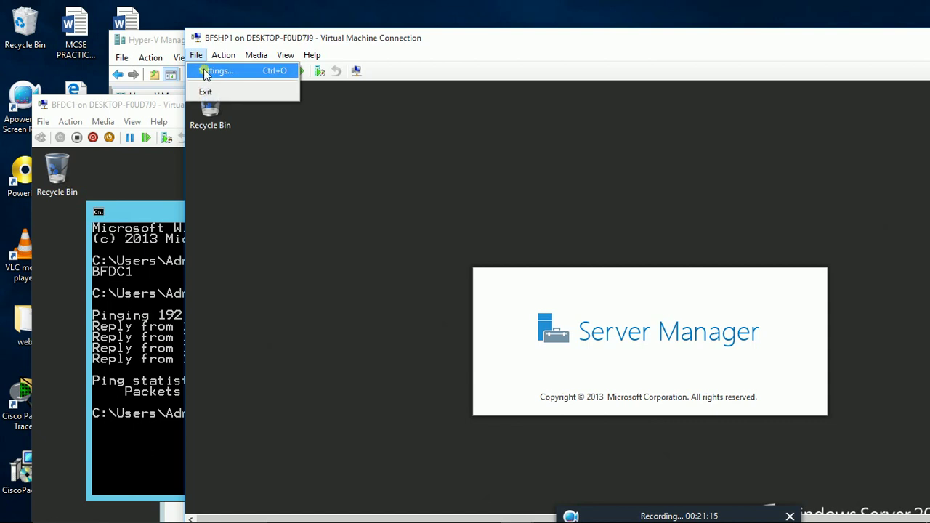
{"action": "left_click", "coordinate": [205, 71]}
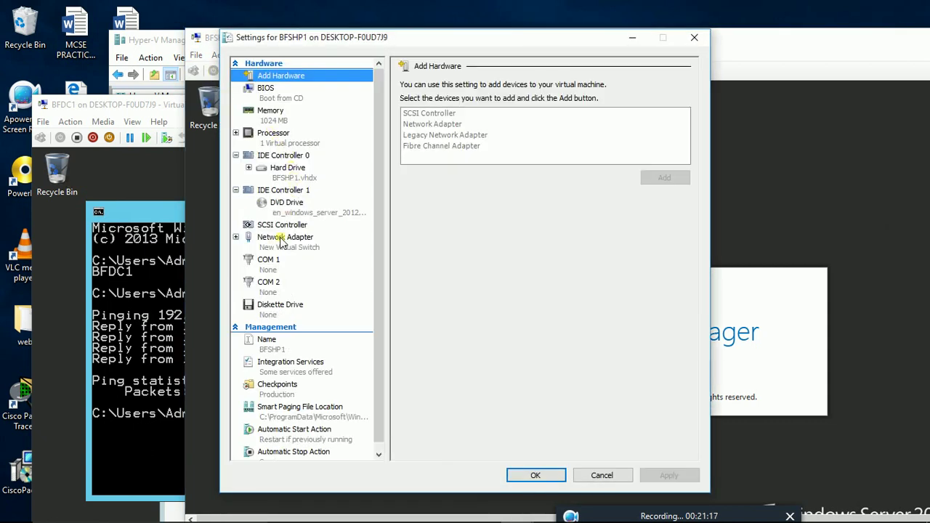
{"action": "left_click", "coordinate": [282, 238]}
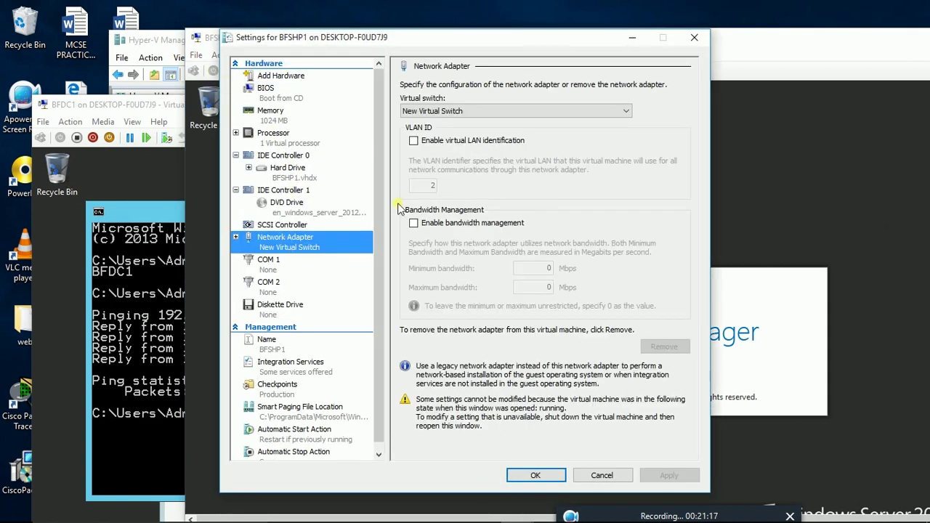
{"action": "left_click", "coordinate": [419, 144]}
{"action": "left_click", "coordinate": [669, 475]}
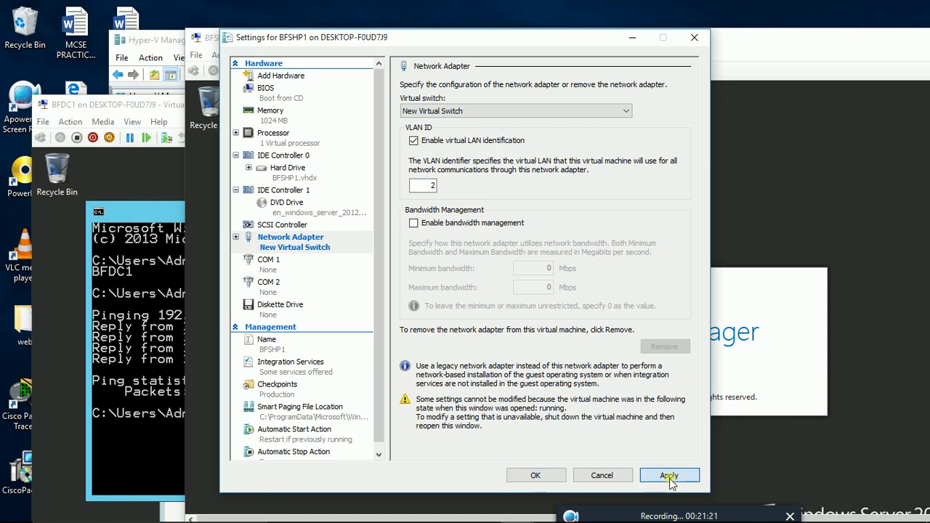
{"action": "left_click", "coordinate": [542, 476]}
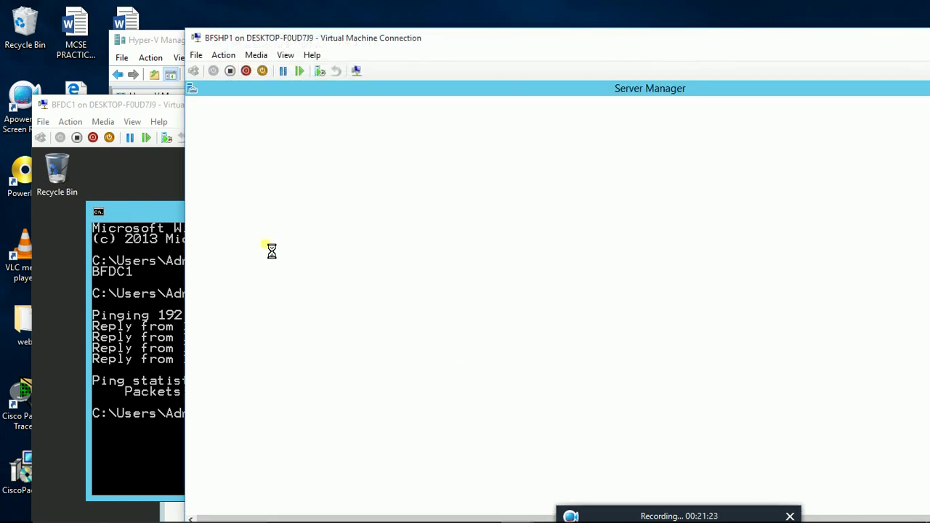
Step: Rerun the ping to 192.168.13.202 on BFDC1, which now gets replies
{"action": "left_click", "coordinate": [84, 102]}
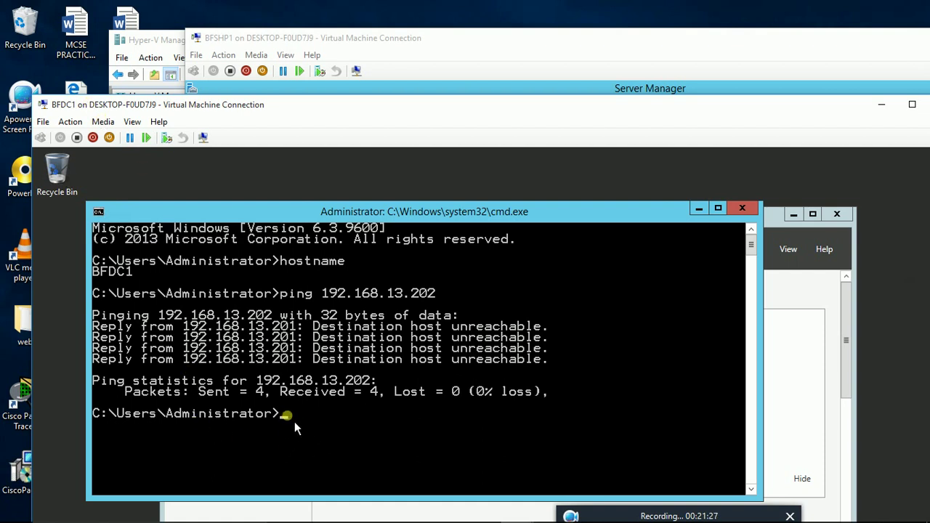
{"action": "key", "text": "Up"}
{"action": "key", "text": "Return"}
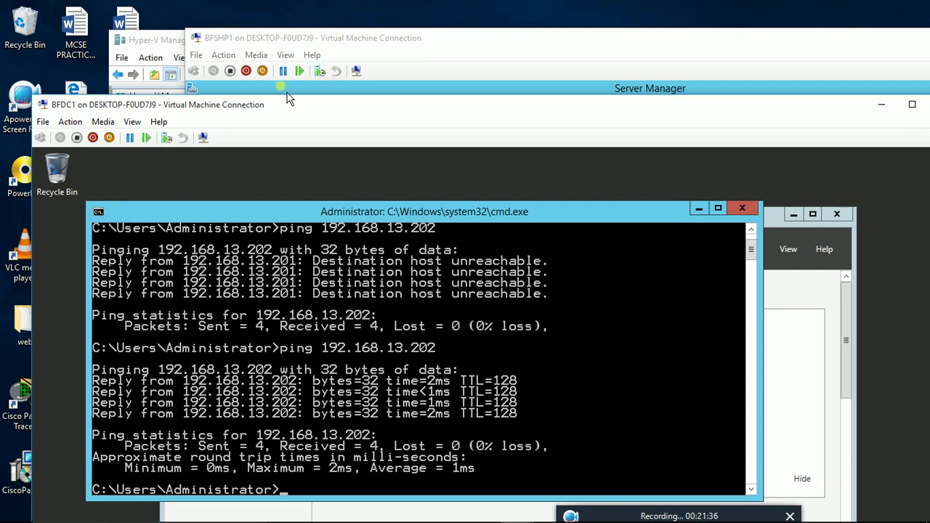
Step: Show the BFDC1 session full screen and minimize the console to reveal Server Manager
{"action": "left_click", "coordinate": [133, 122]}
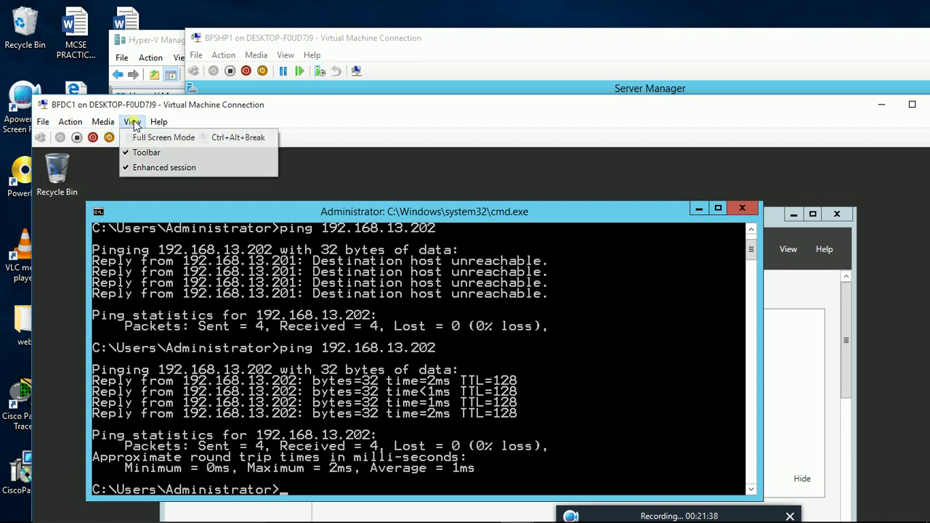
{"action": "left_click", "coordinate": [138, 138]}
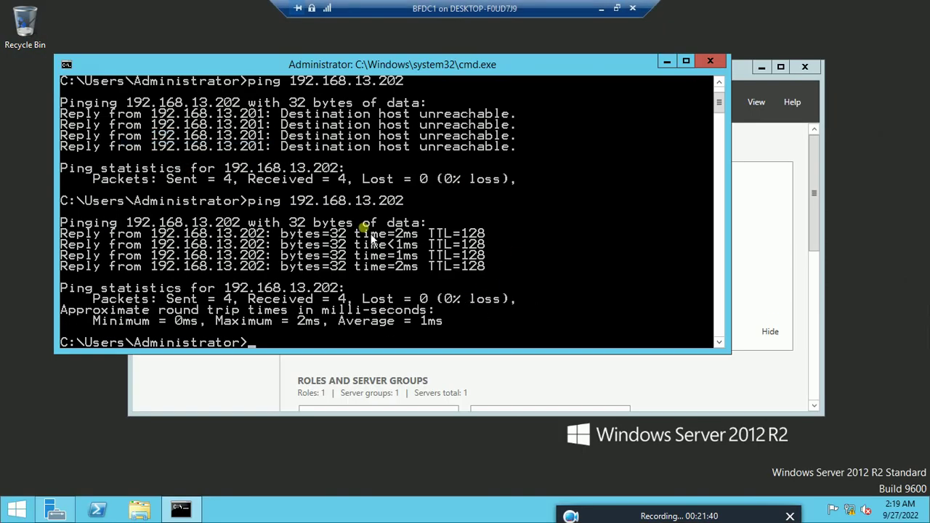
{"action": "left_click", "coordinate": [667, 63]}
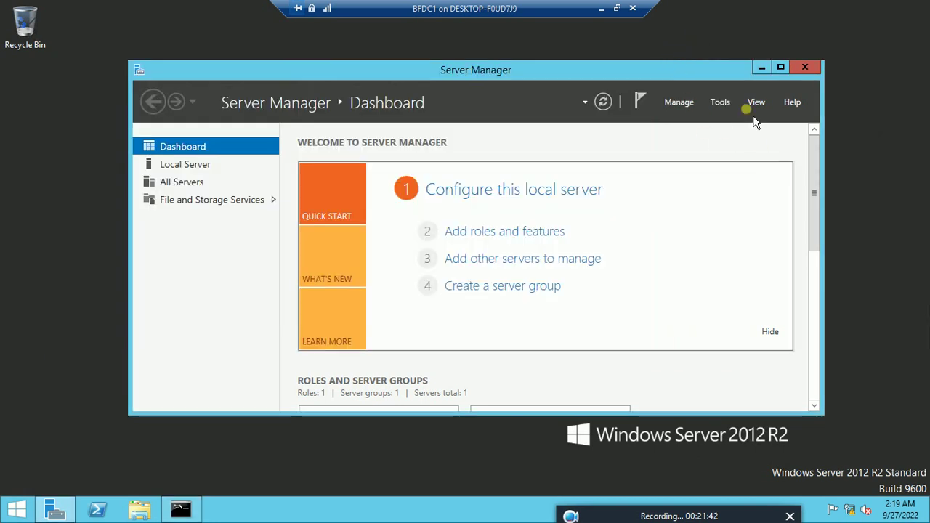
Step: Start a role-based Add Roles and Features install selecting DNS Server and DHCP Server with their tools
{"action": "left_click", "coordinate": [679, 102]}
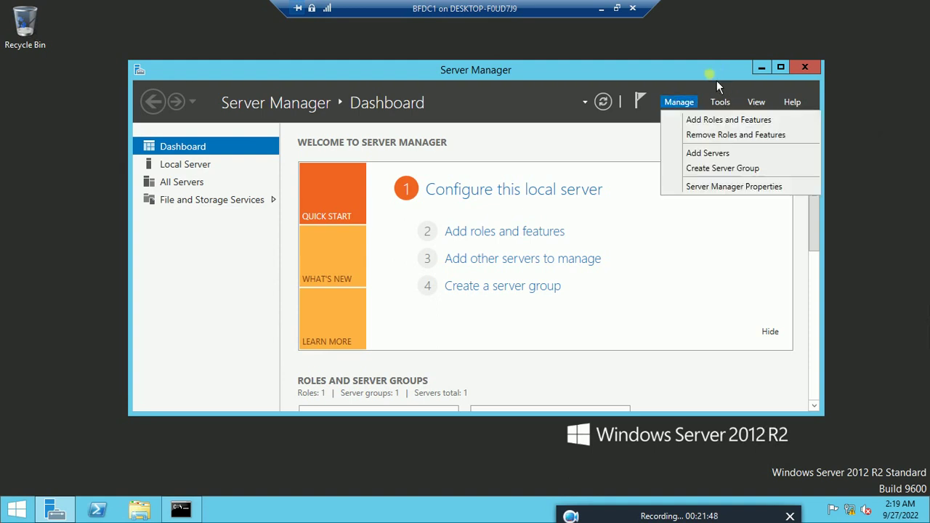
{"action": "left_click", "coordinate": [709, 124]}
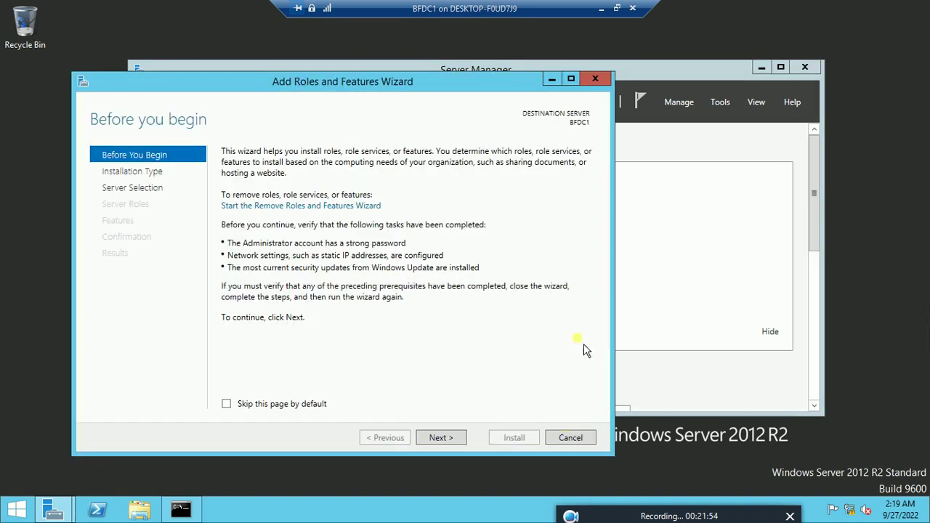
{"action": "left_click", "coordinate": [456, 442]}
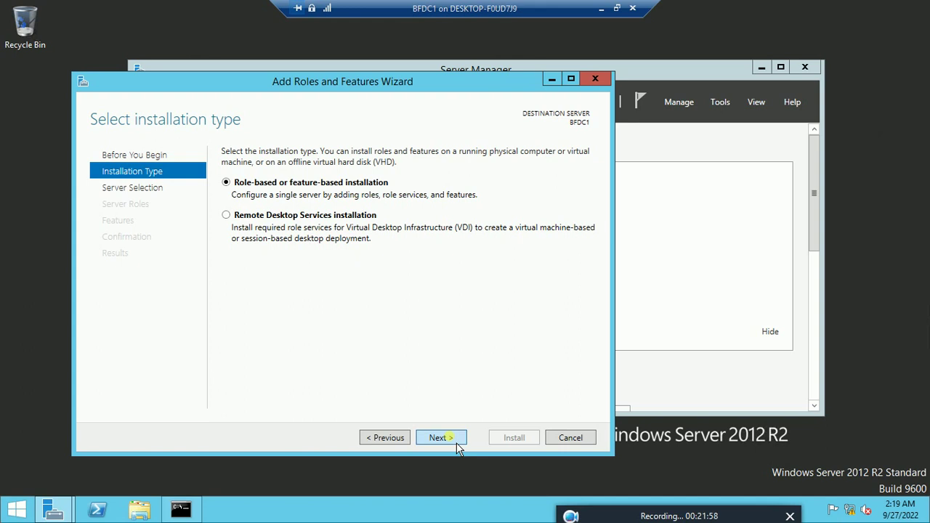
{"action": "left_click", "coordinate": [444, 438]}
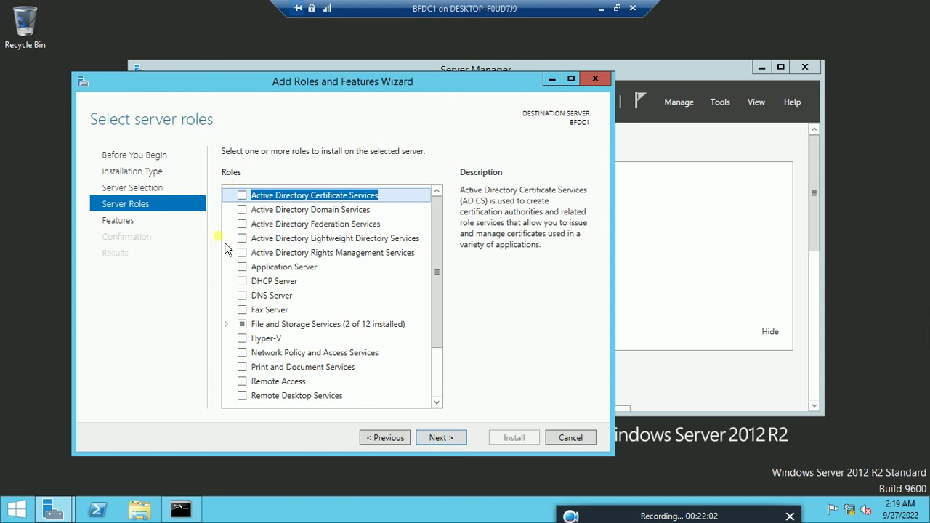
{"action": "left_click", "coordinate": [248, 299]}
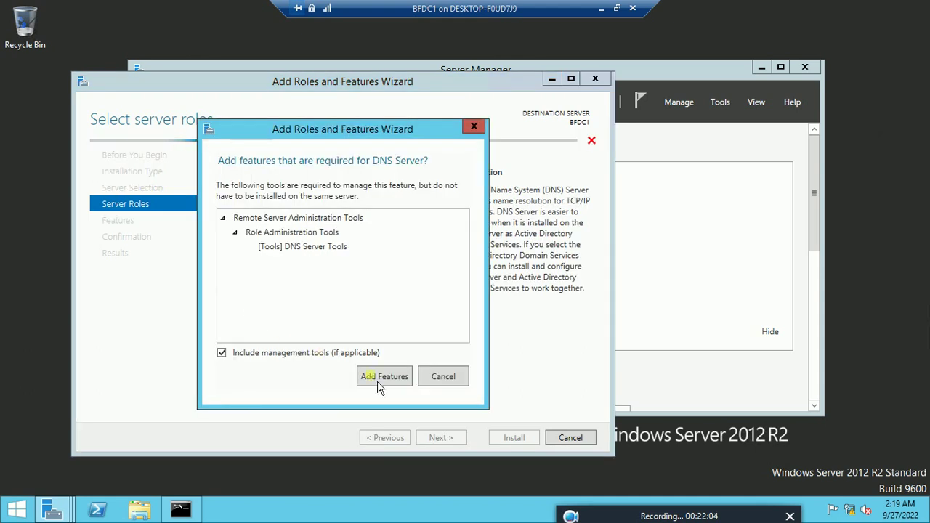
{"action": "left_click", "coordinate": [378, 379]}
{"action": "left_click", "coordinate": [246, 282]}
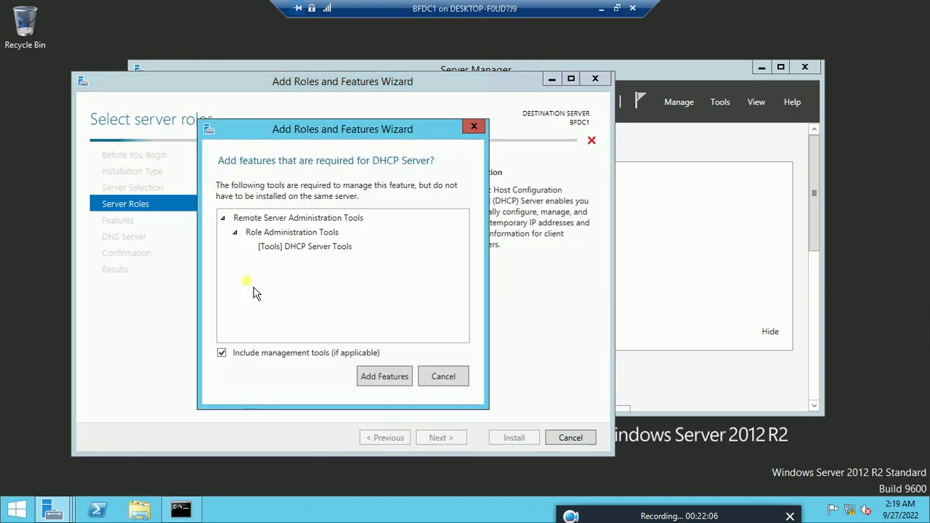
{"action": "left_click", "coordinate": [379, 376]}
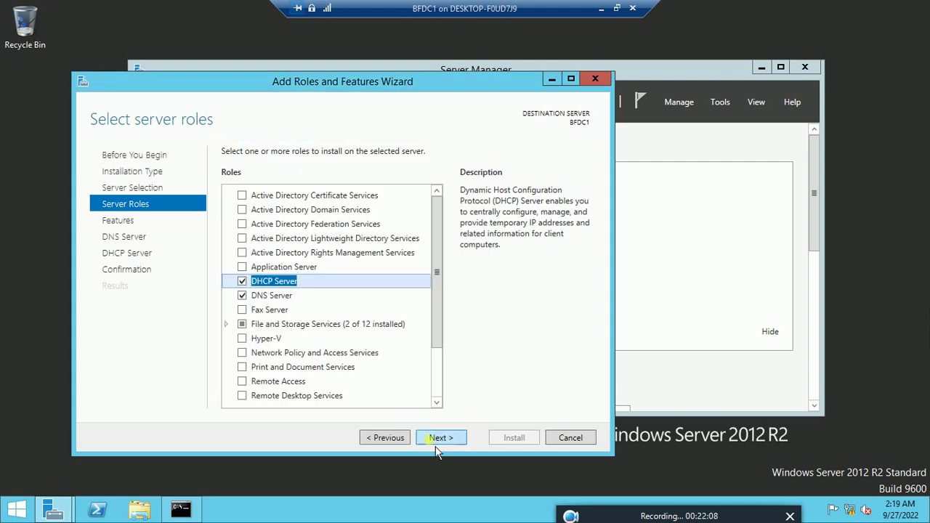
Step: Advance through the remaining wizard pages and begin installing the DHCP and DNS roles
{"action": "left_click", "coordinate": [456, 442]}
{"action": "left_click", "coordinate": [456, 442]}
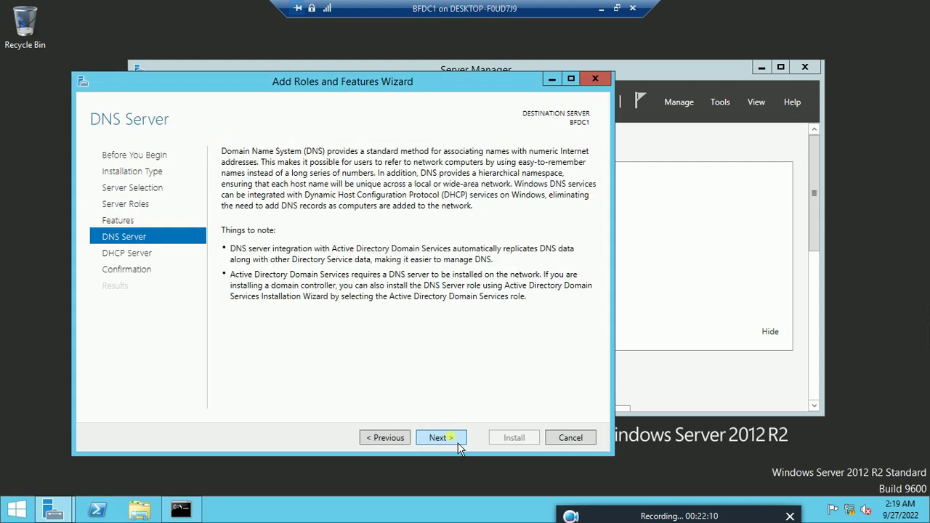
{"action": "left_click", "coordinate": [458, 445]}
{"action": "left_click", "coordinate": [459, 445]}
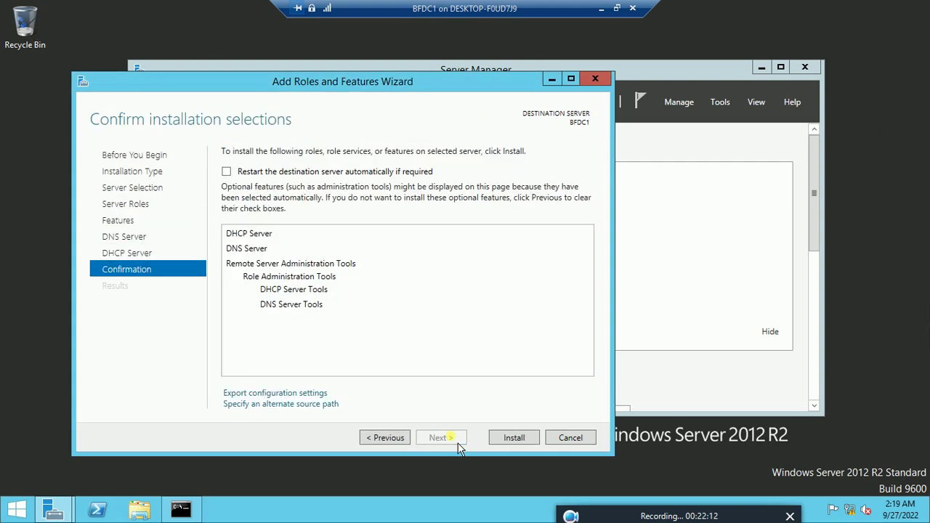
{"action": "left_click", "coordinate": [535, 443]}
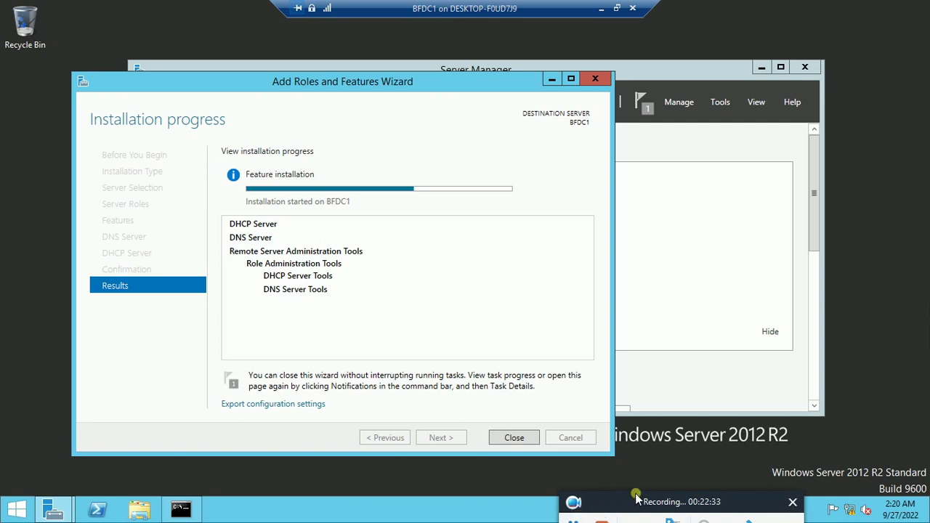
Step: Wait for the DHCP Server and DNS Server installation to succeed, then close the wizard
{"action": "mouse_move", "coordinate": [637, 497]}
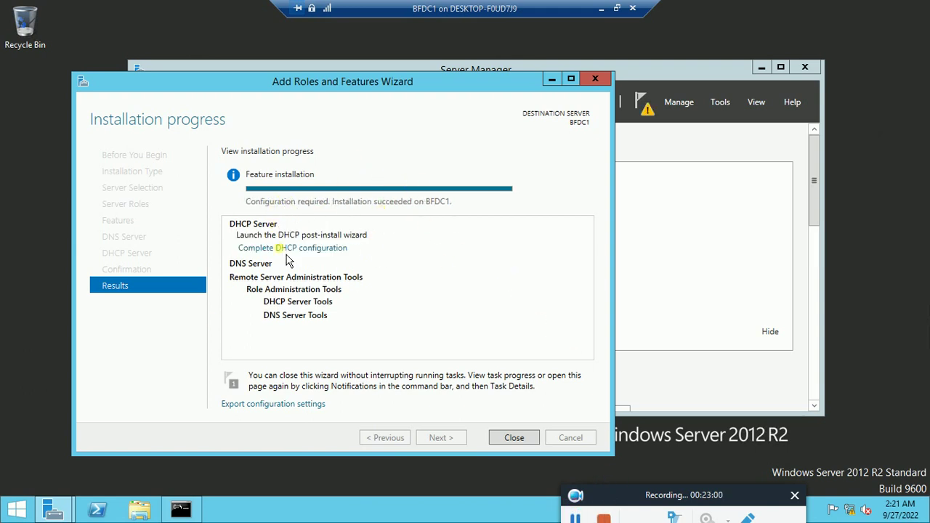
{"action": "left_click", "coordinate": [522, 439]}
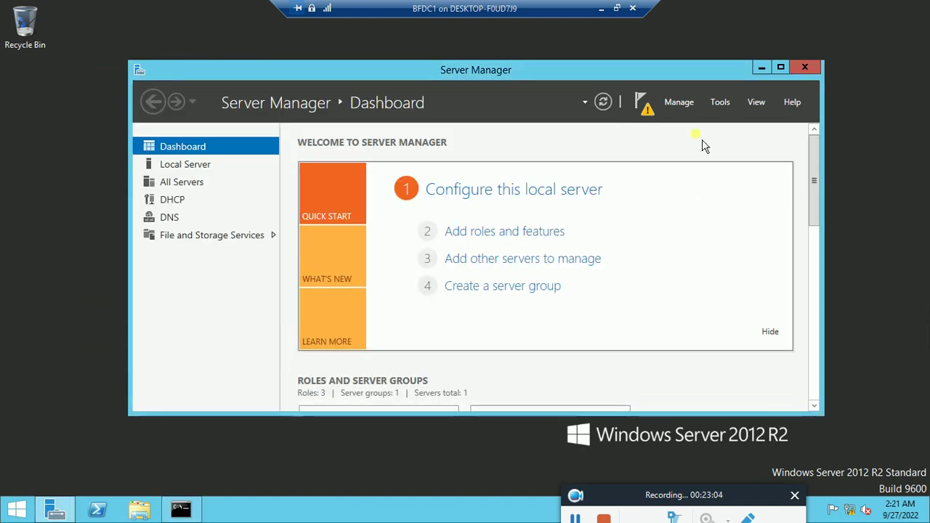
Step: Complete the pending DHCP configuration, committing the DHCP Administrators and DHCP Users groups
{"action": "left_click", "coordinate": [644, 108]}
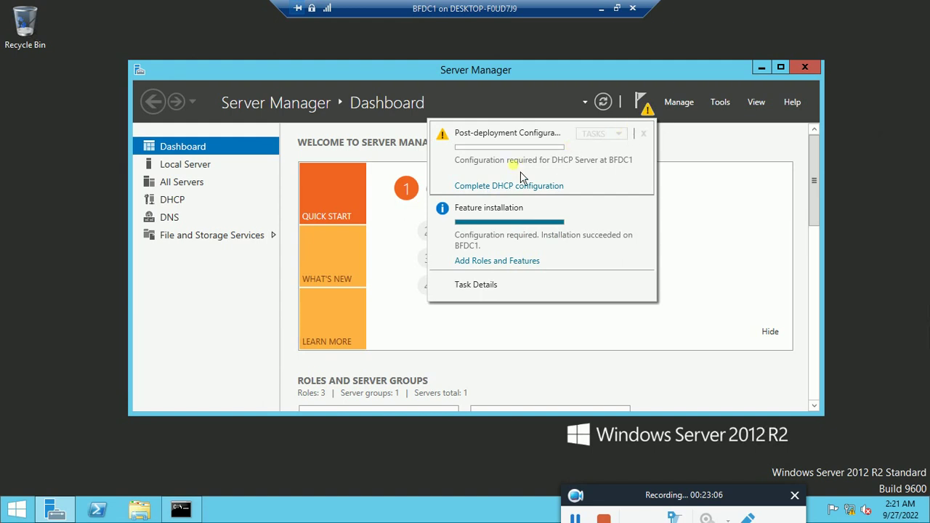
{"action": "left_click", "coordinate": [512, 191]}
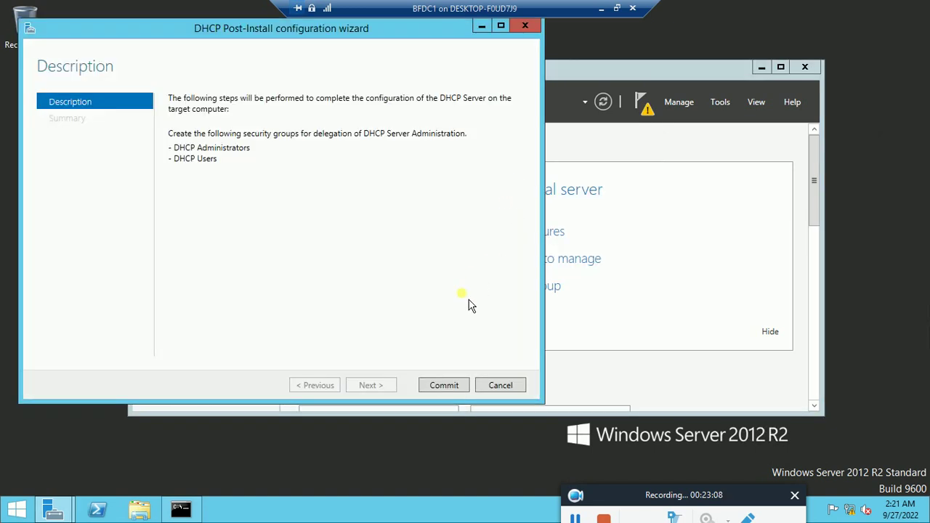
{"action": "left_click", "coordinate": [453, 391]}
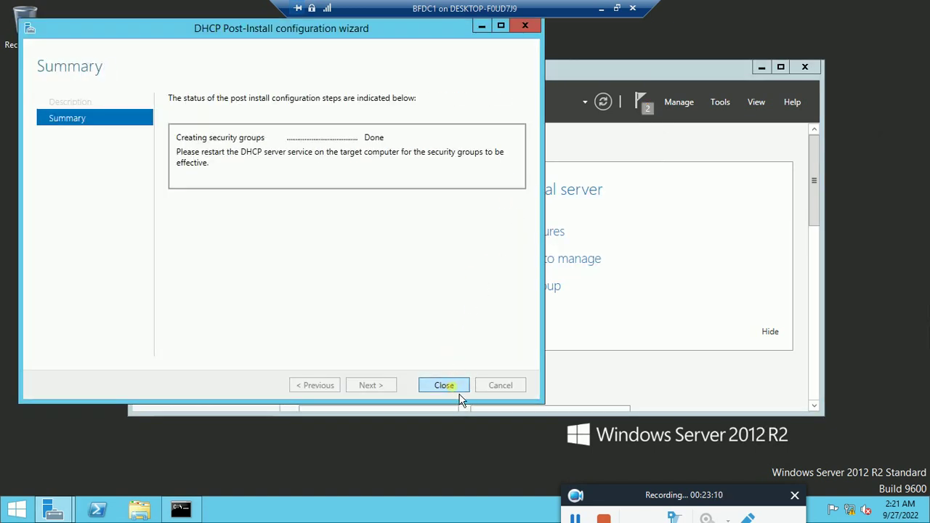
{"action": "left_click", "coordinate": [460, 396]}
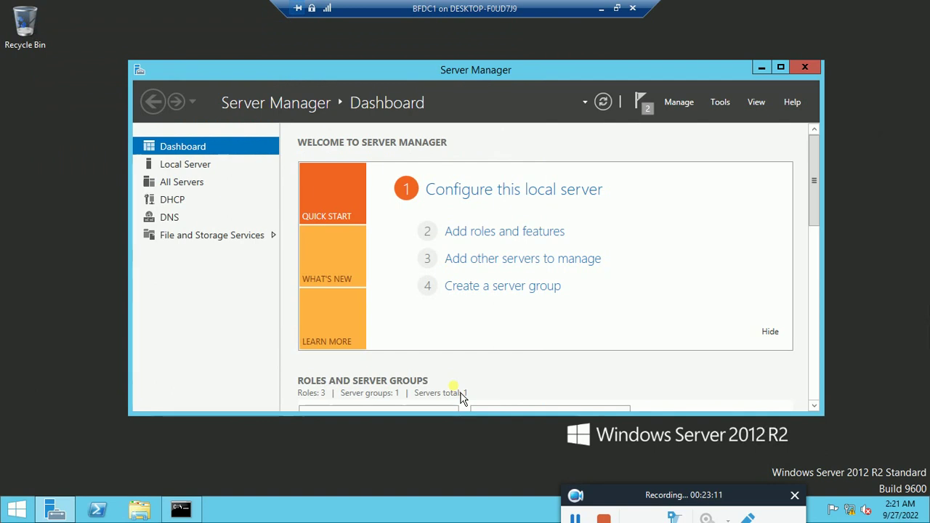
{"action": "left_click", "coordinate": [729, 109]}
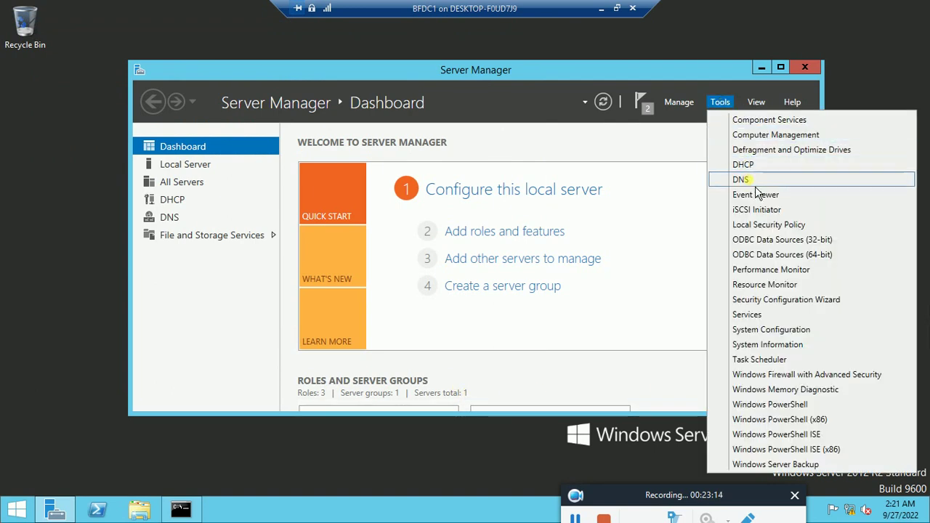
Step: Open DNS Manager and begin a new primary forward lookup zone on BFDC1
{"action": "left_click", "coordinate": [754, 182]}
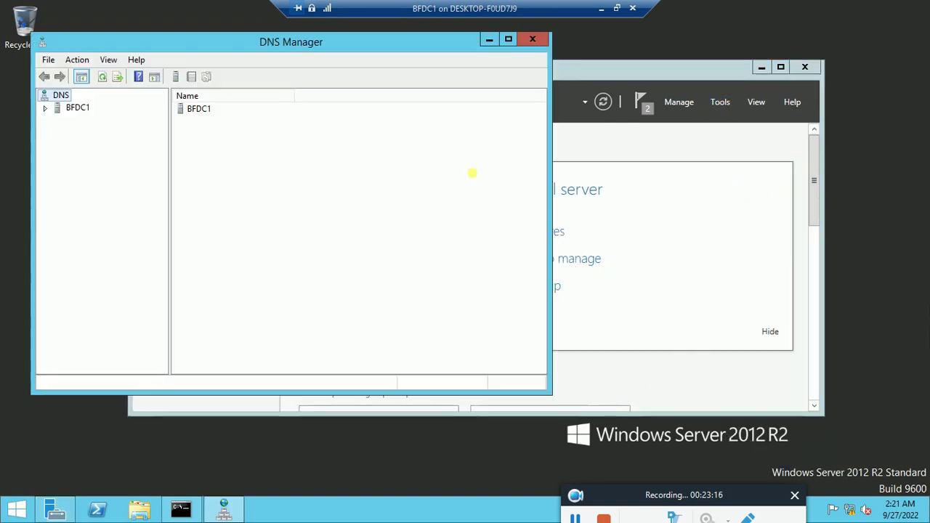
{"action": "left_click", "coordinate": [43, 109]}
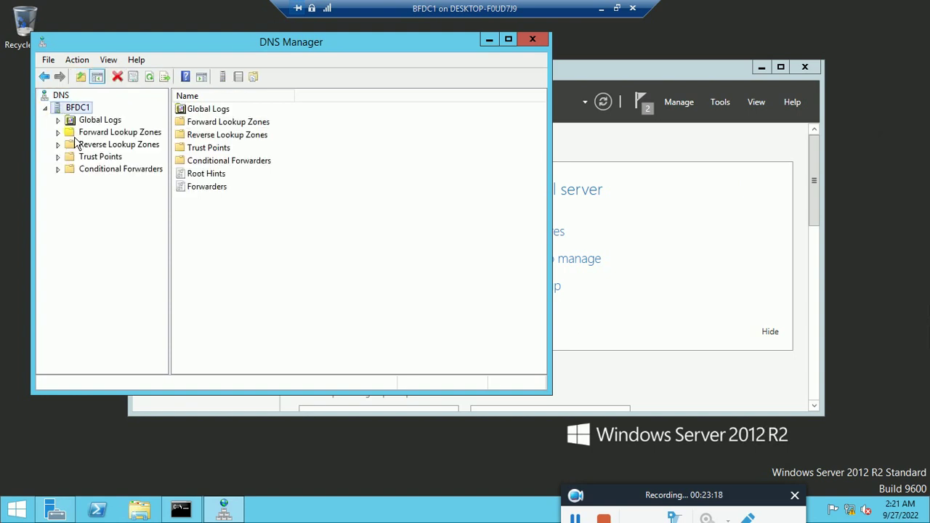
{"action": "left_click", "coordinate": [98, 135]}
{"action": "right_click", "coordinate": [106, 132]}
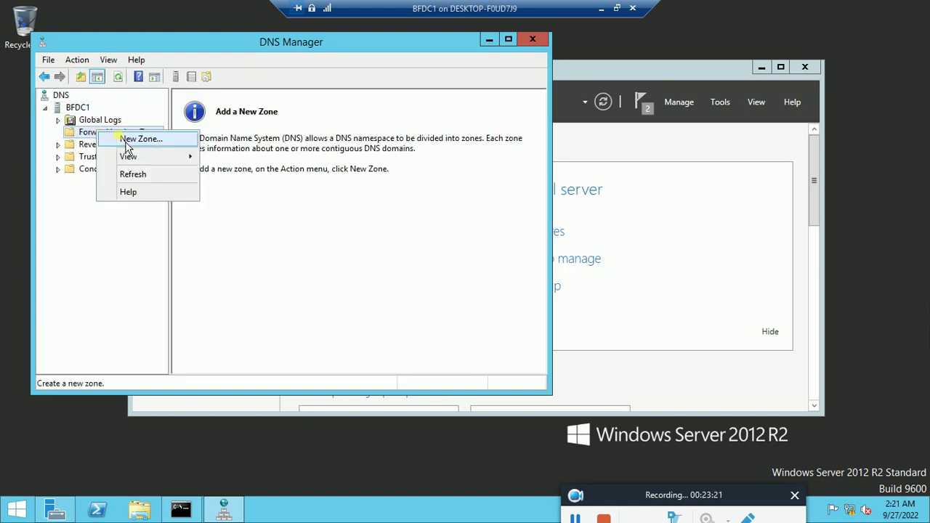
{"action": "left_click", "coordinate": [128, 140]}
{"action": "left_click", "coordinate": [295, 294]}
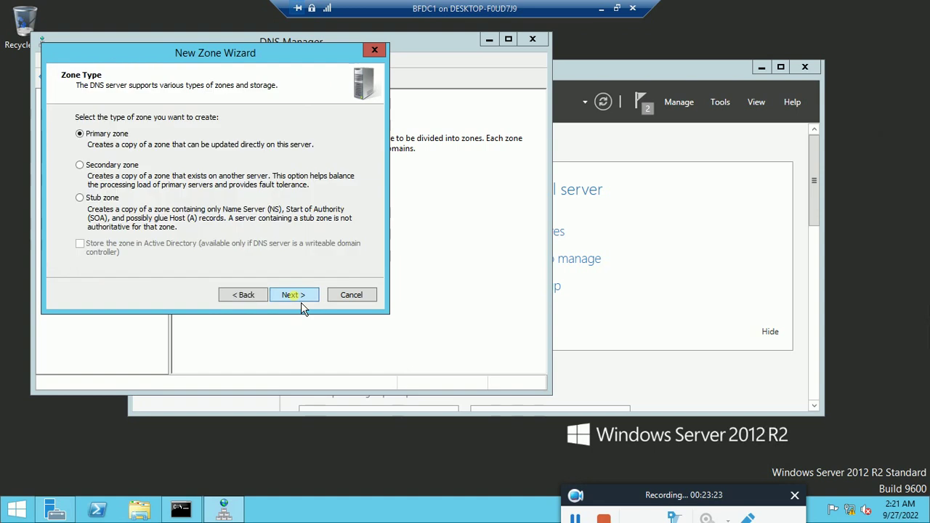
{"action": "left_click", "coordinate": [298, 295]}
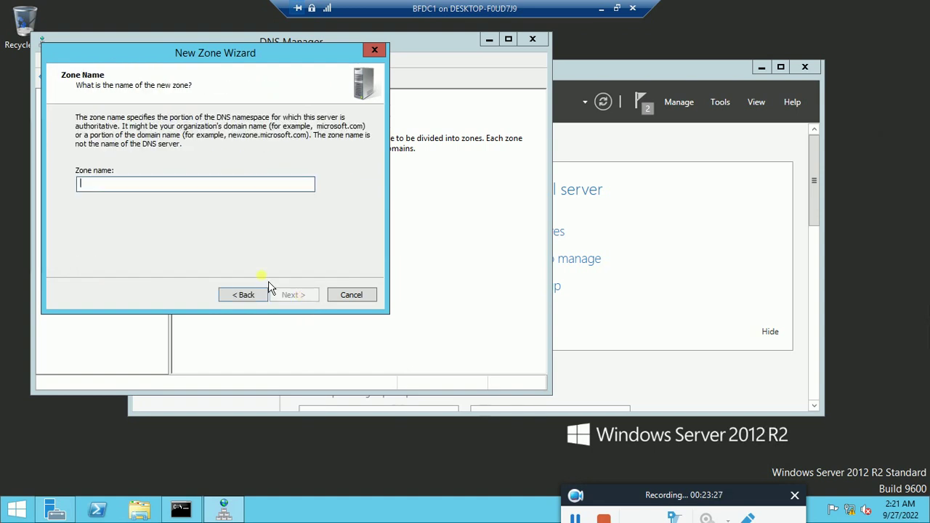
Step: Name the zone humblethyself.com, allow nonsecure and secure dynamic updates, and finish
{"action": "type", "text": "bl"}
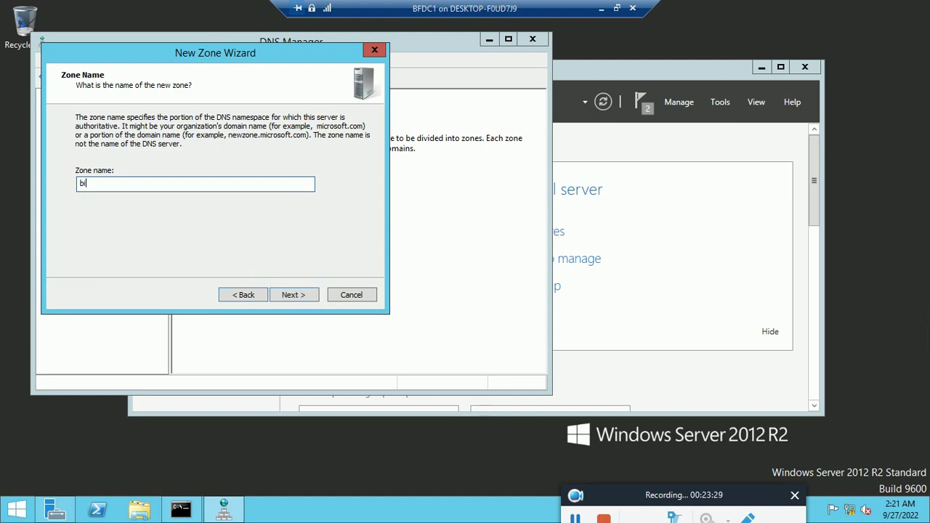
{"action": "type", "text": ".com"}
{"action": "key", "text": "BackSpace"}
{"action": "key", "text": "BackSpace"}
{"action": "key", "text": "BackSpace"}
{"action": "key", "text": "BackSpace"}
{"action": "key", "text": "BackSpace"}
{"action": "key", "text": "BackSpace"}
{"action": "key", "text": "BackSpace"}
{"action": "key", "text": "BackSpace"}
{"action": "key", "text": "BackSpace"}
{"action": "key", "text": "BackSpace"}
{"action": "key", "text": "BackSpace"}
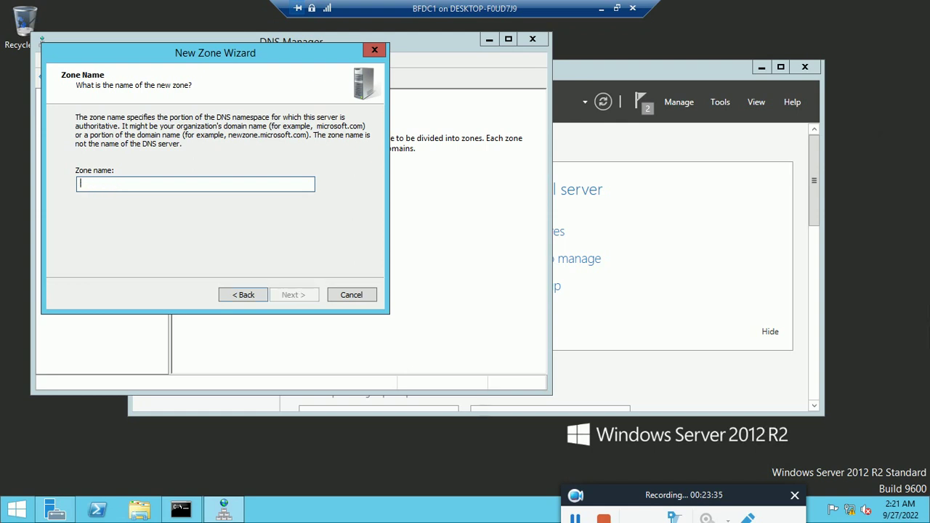
{"action": "type", "text": "humb"}
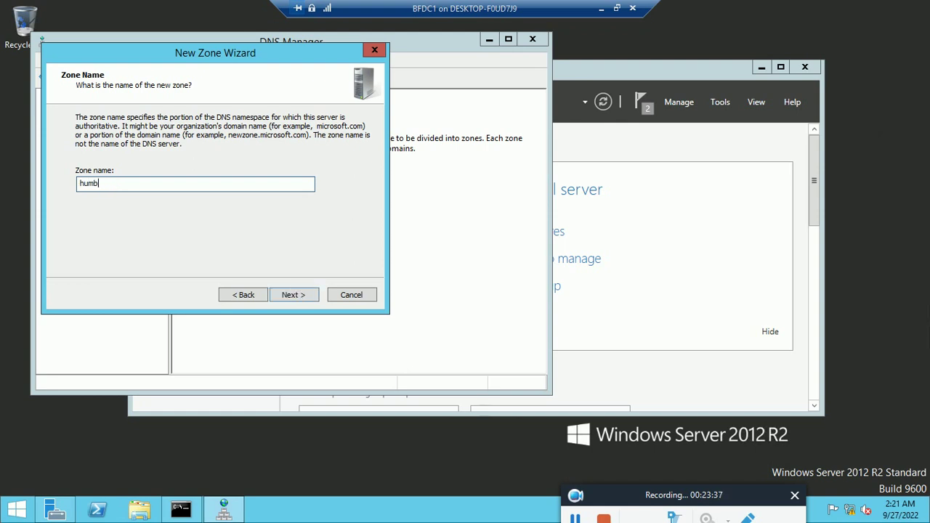
{"action": "type", "text": "le"}
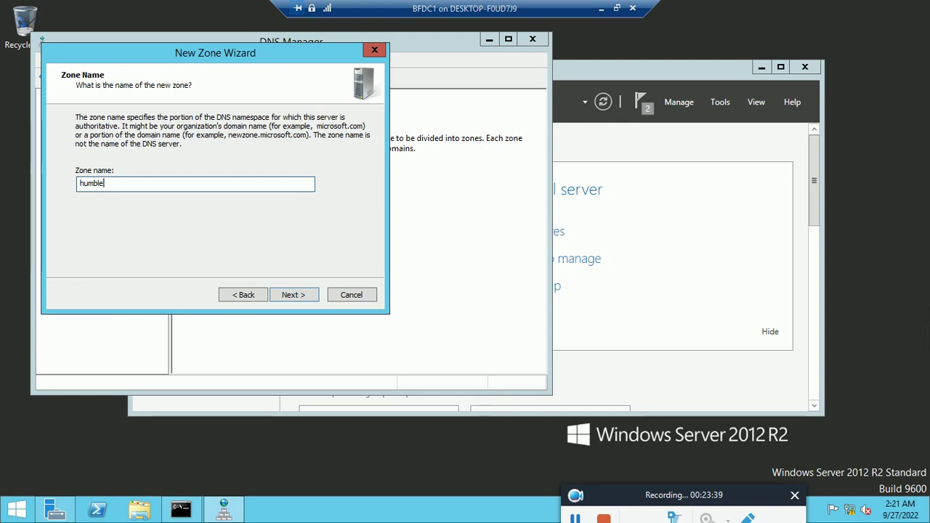
{"action": "type", "text": "thysel"}
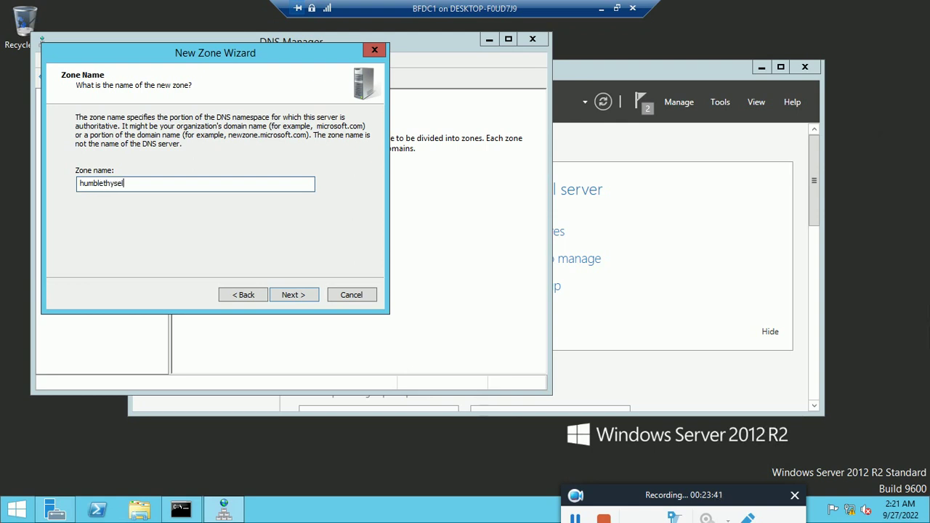
{"action": "type", "text": ".com"}
{"action": "key", "text": "Left"}
{"action": "key", "text": "Left"}
{"action": "key", "text": "Left"}
{"action": "key", "text": "Left"}
{"action": "type", "text": "f"}
{"action": "left_click", "coordinate": [304, 297]}
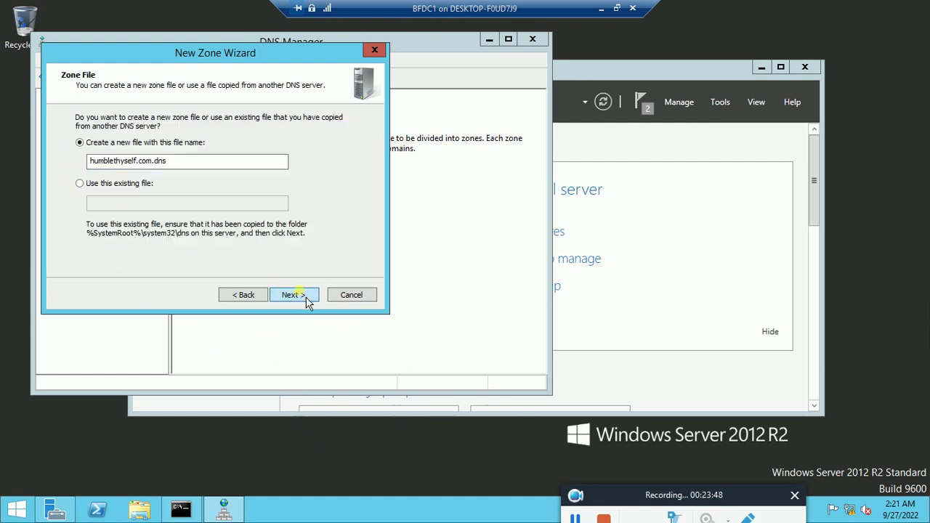
{"action": "left_click", "coordinate": [306, 300]}
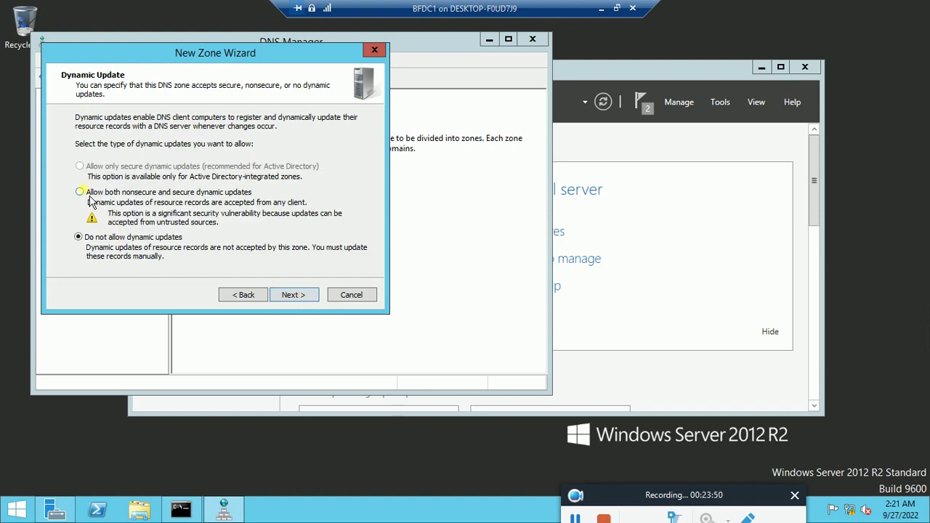
{"action": "left_click", "coordinate": [88, 197]}
{"action": "left_click", "coordinate": [293, 298]}
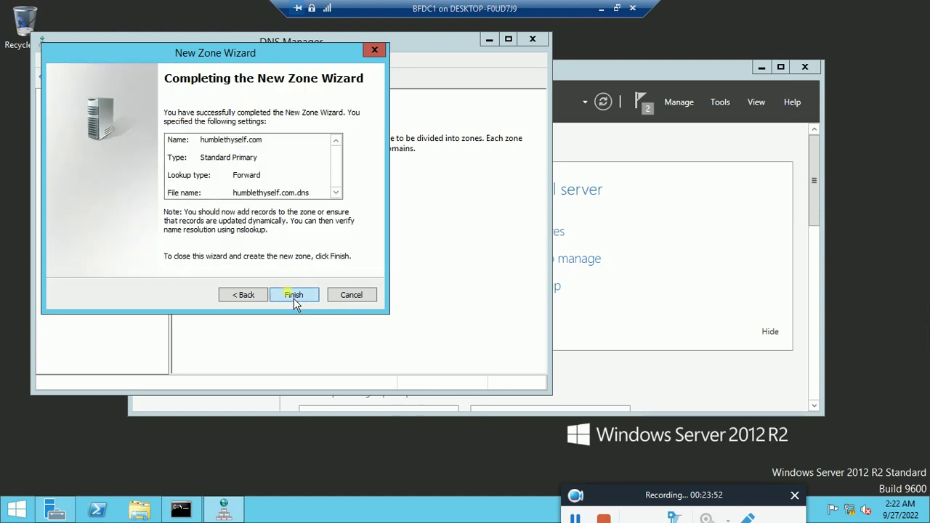
{"action": "left_click", "coordinate": [294, 298]}
{"action": "left_click", "coordinate": [96, 145]}
{"action": "right_click", "coordinate": [94, 147]}
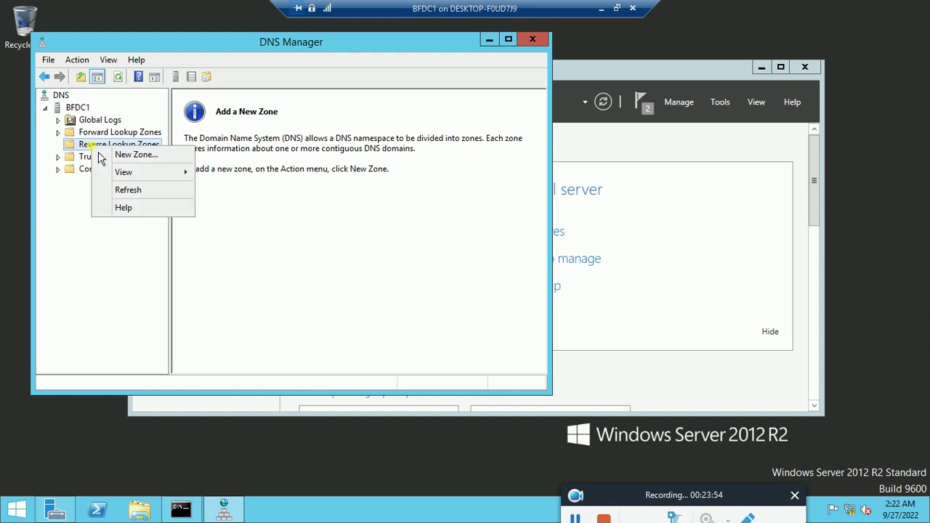
Step: Begin a new primary reverse lookup zone with network ID 192.168.13
{"action": "left_click", "coordinate": [130, 157]}
{"action": "left_click", "coordinate": [293, 298]}
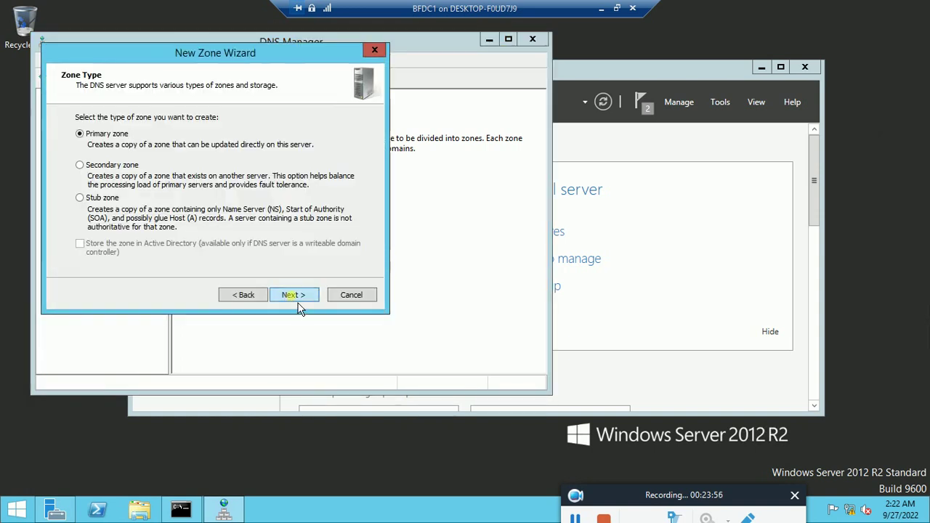
{"action": "left_click", "coordinate": [296, 299]}
{"action": "left_click", "coordinate": [297, 298]}
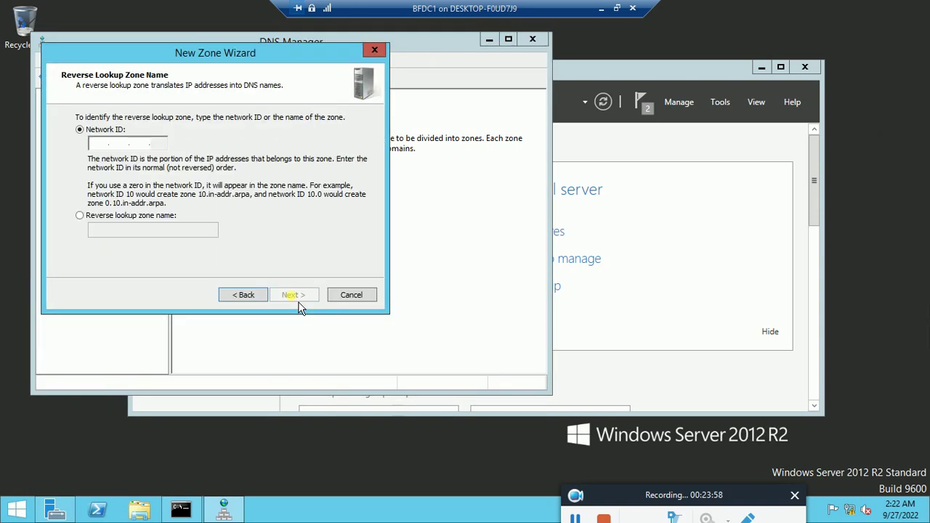
{"action": "left_click", "coordinate": [94, 145]}
{"action": "type", "text": "192.168.13."}
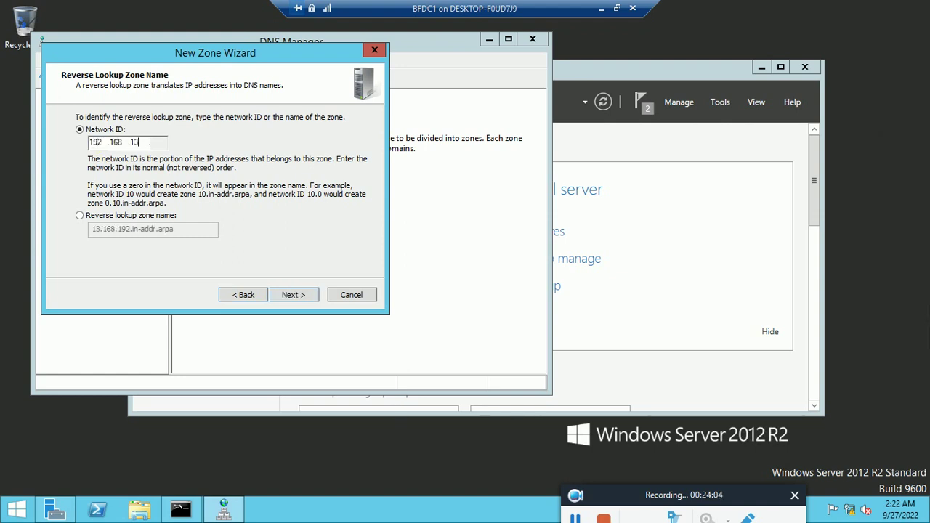
{"action": "left_click", "coordinate": [298, 304]}
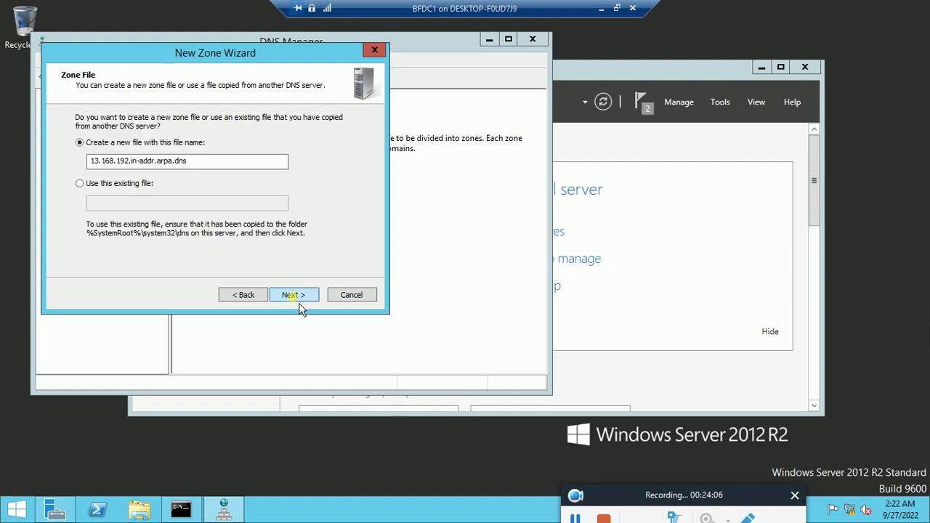
Step: Keep the suggested zone file, allow nonsecure and secure dynamic updates, finish, and return to Server Manager
{"action": "left_click", "coordinate": [300, 304]}
{"action": "left_click", "coordinate": [85, 195]}
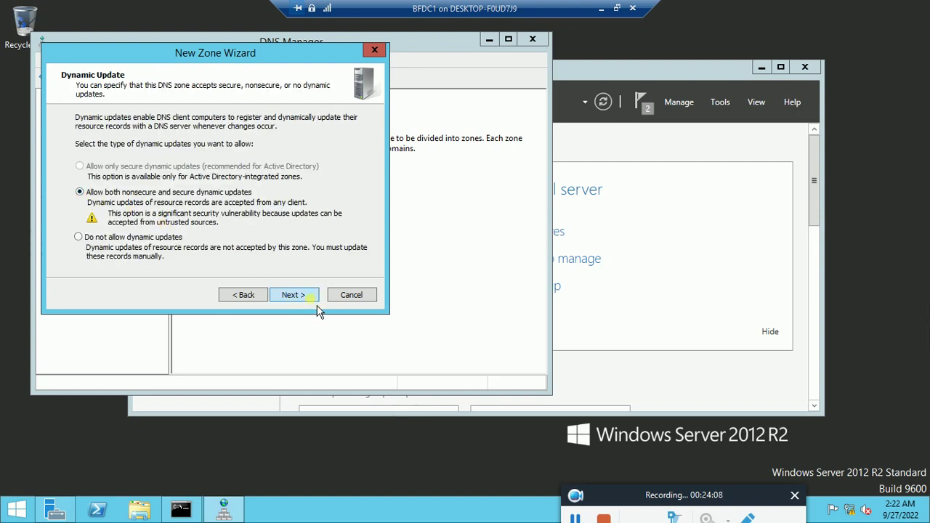
{"action": "left_click", "coordinate": [314, 301]}
{"action": "left_click", "coordinate": [314, 301]}
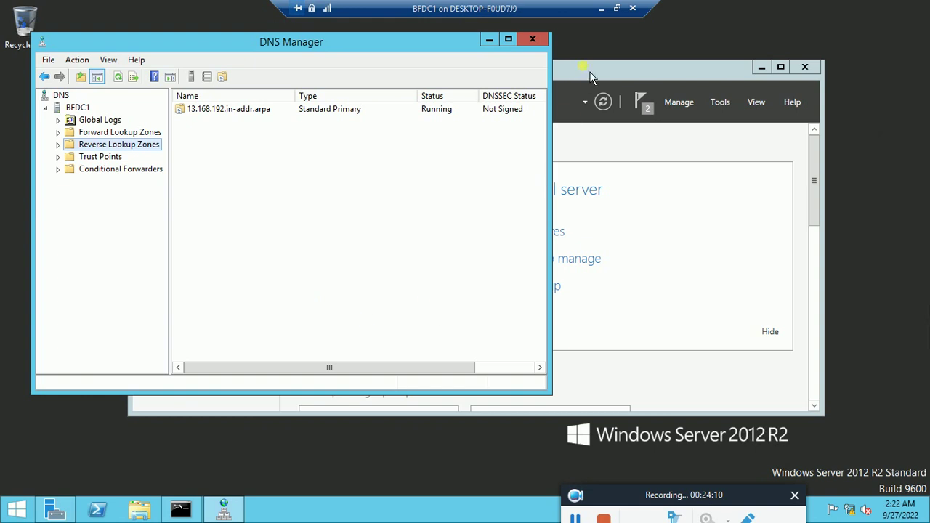
{"action": "left_click", "coordinate": [709, 80]}
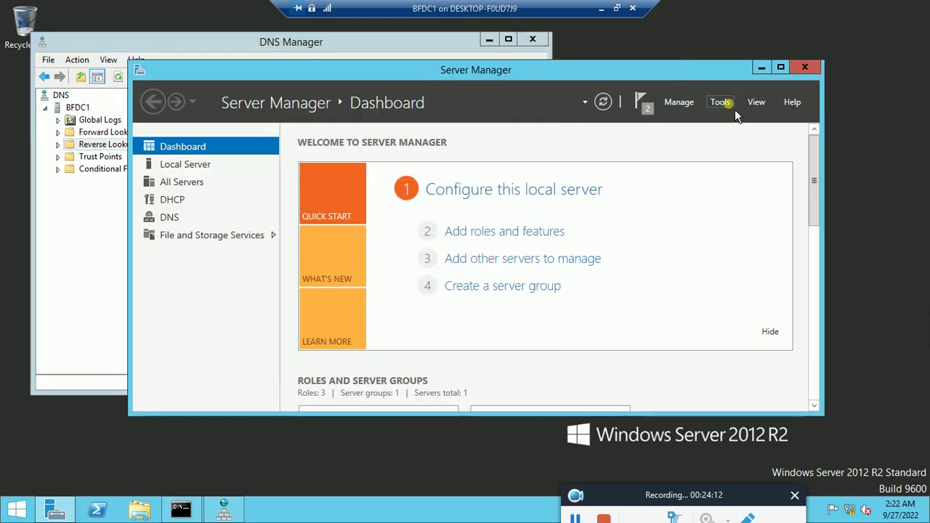
Step: Launch the DHCP console and enlarge it beside DNS Manager
{"action": "left_click", "coordinate": [734, 107]}
{"action": "left_click", "coordinate": [760, 176]}
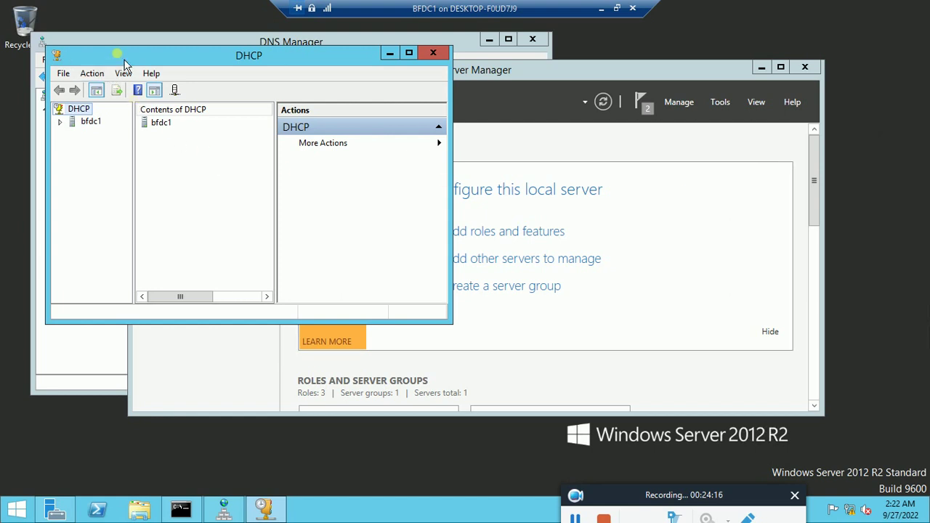
{"action": "left_click_drag", "start_coordinate": [124, 64], "coordinate": [217, 119]}
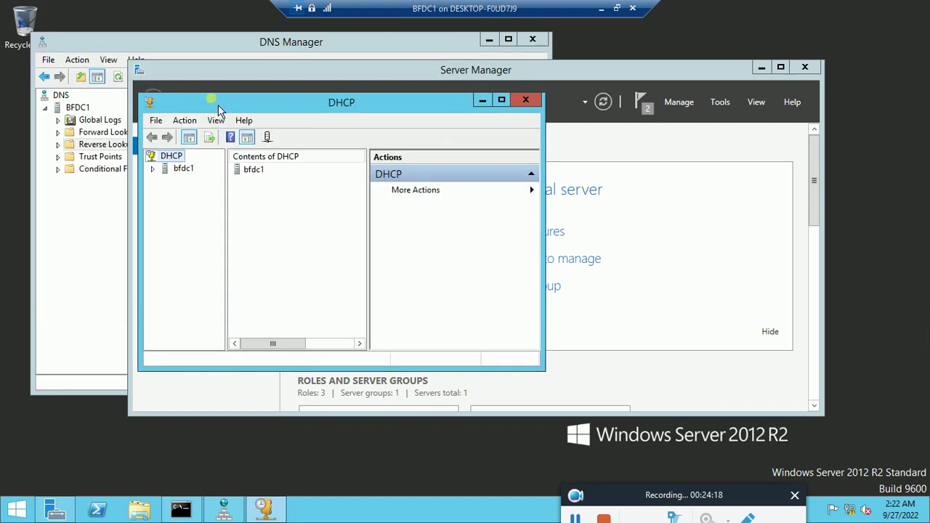
{"action": "left_click", "coordinate": [762, 68]}
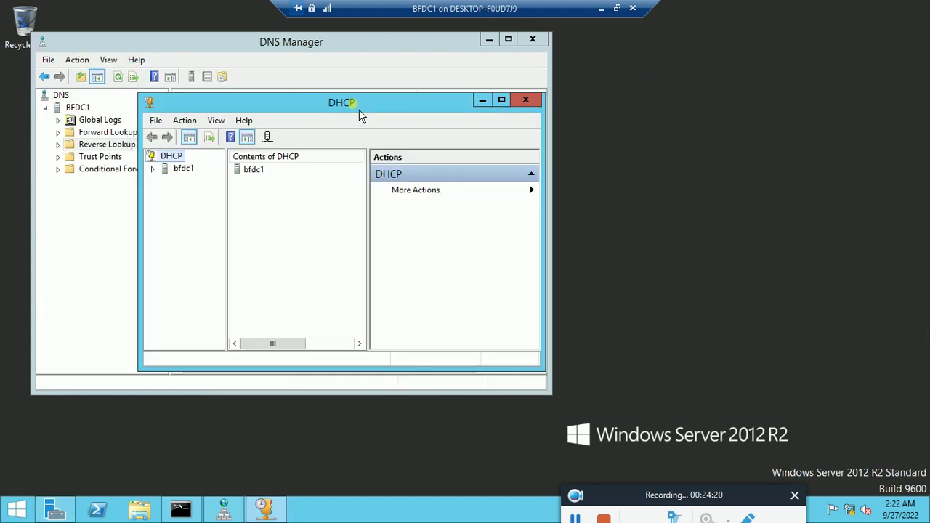
{"action": "left_click_drag", "start_coordinate": [362, 115], "coordinate": [646, 114]}
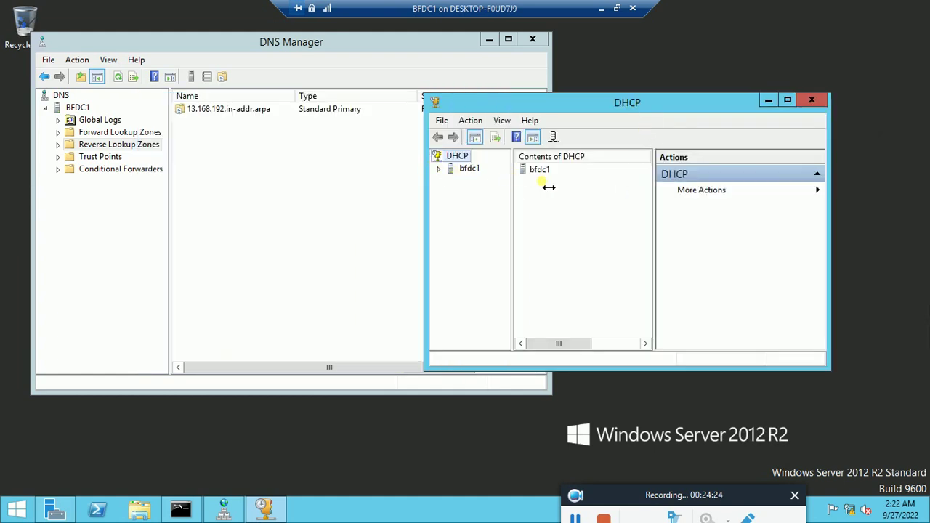
{"action": "left_click_drag", "start_coordinate": [549, 187], "coordinate": [558, 186]}
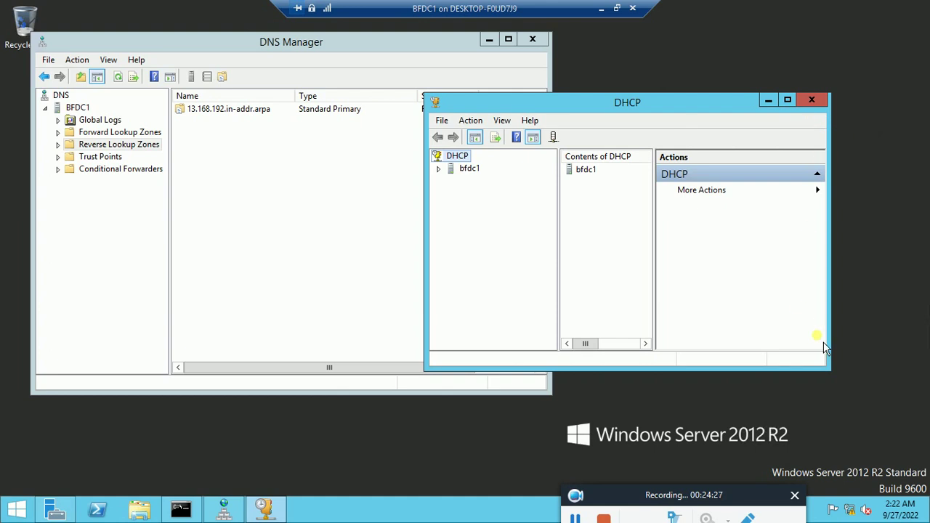
{"action": "left_click", "coordinate": [841, 434]}
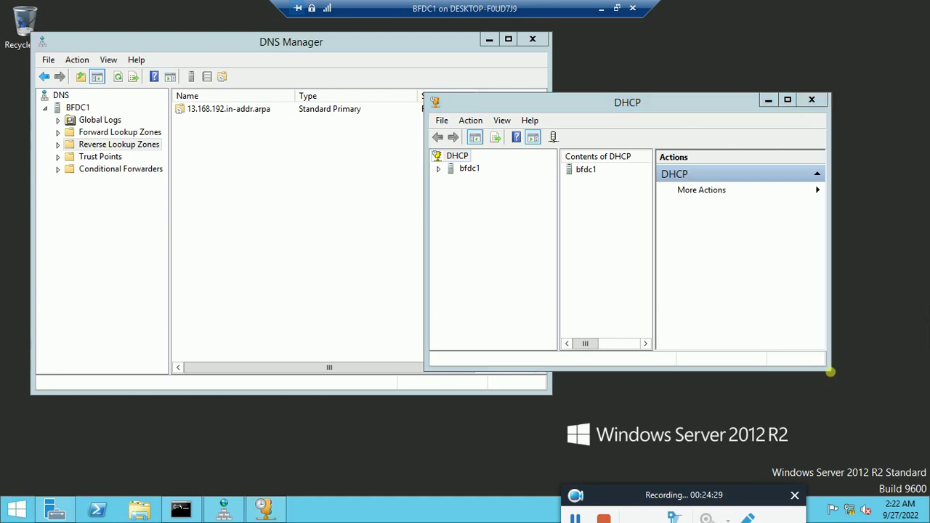
{"action": "left_click_drag", "start_coordinate": [830, 373], "coordinate": [906, 487]}
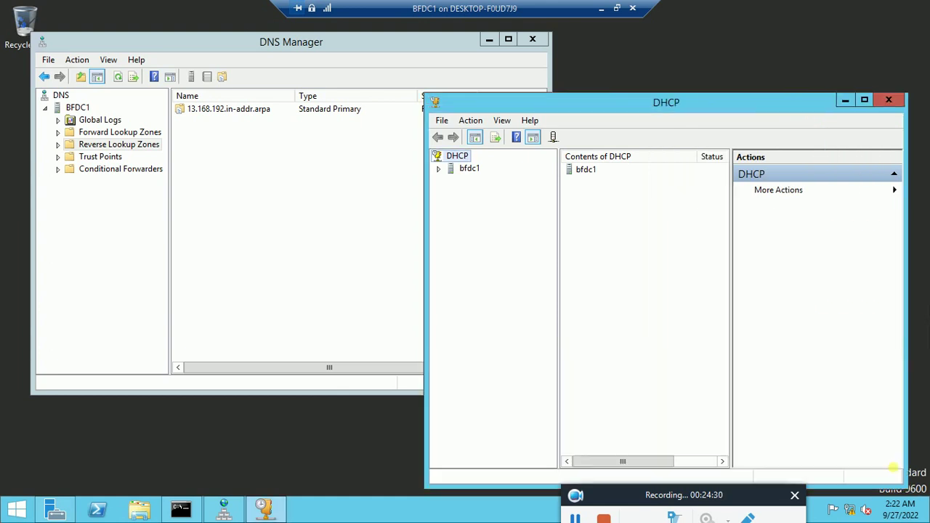
Step: Expand the bfdc1 server and its IPv4 node in the DHCP tree
{"action": "left_click", "coordinate": [438, 168]}
{"action": "left_click", "coordinate": [451, 180]}
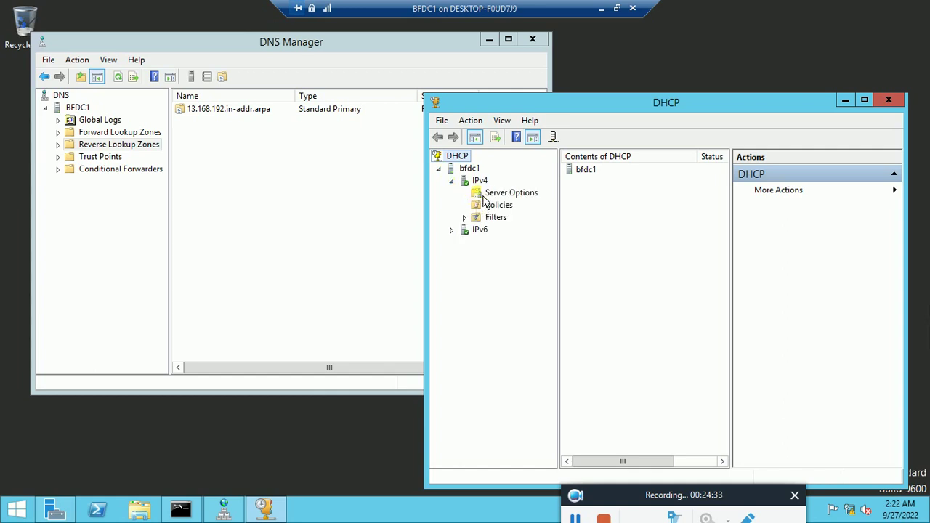
{"action": "right_click", "coordinate": [480, 180]}
Step: Start a new IPv4 scope named 'BF Scope'
{"action": "left_click", "coordinate": [509, 202]}
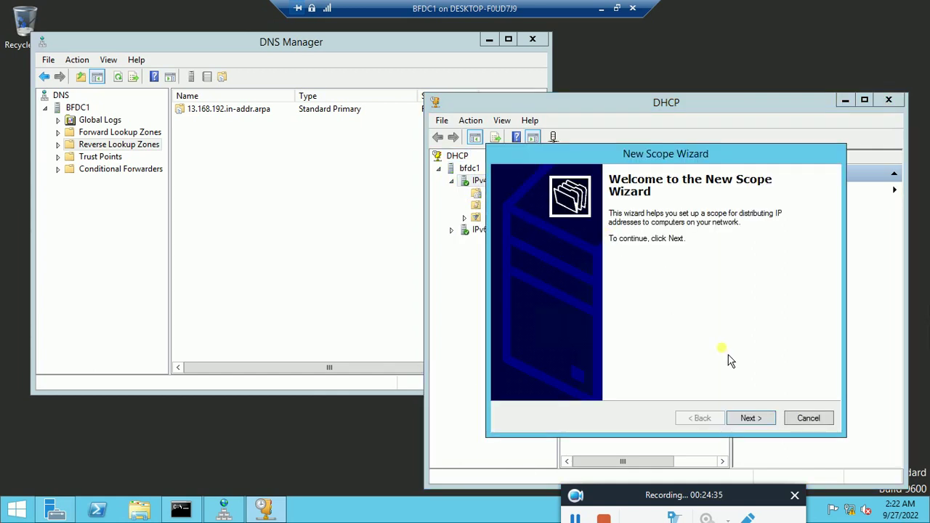
{"action": "left_click", "coordinate": [756, 420]}
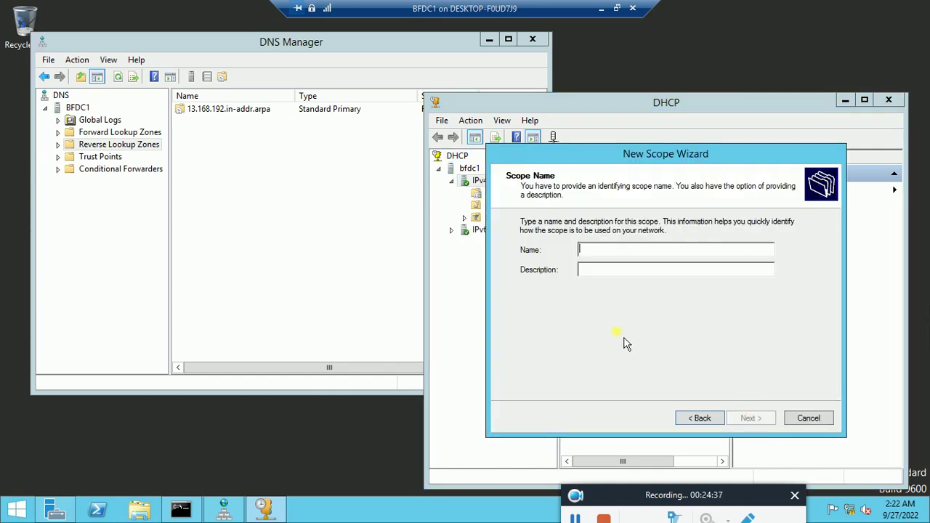
{"action": "type", "text": "BF"}
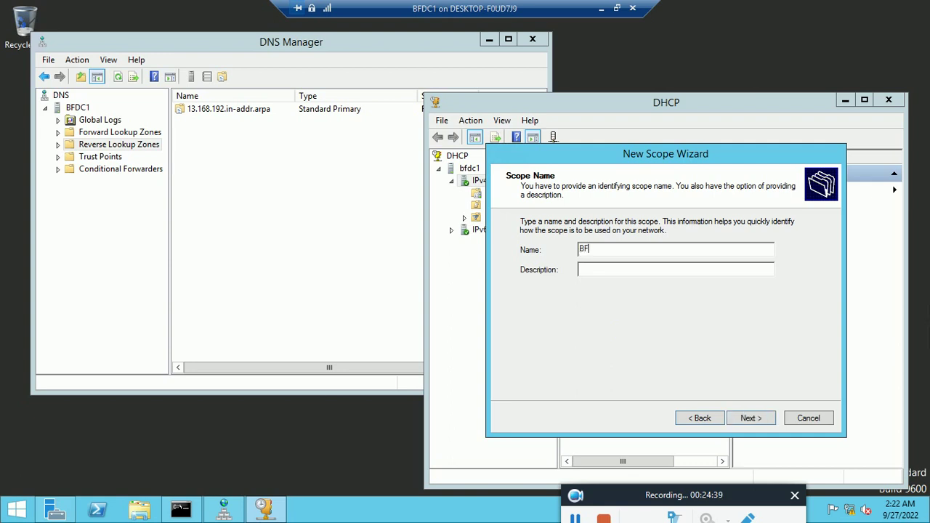
{"action": "type", "text": " Scope1"}
{"action": "left_click", "coordinate": [767, 428]}
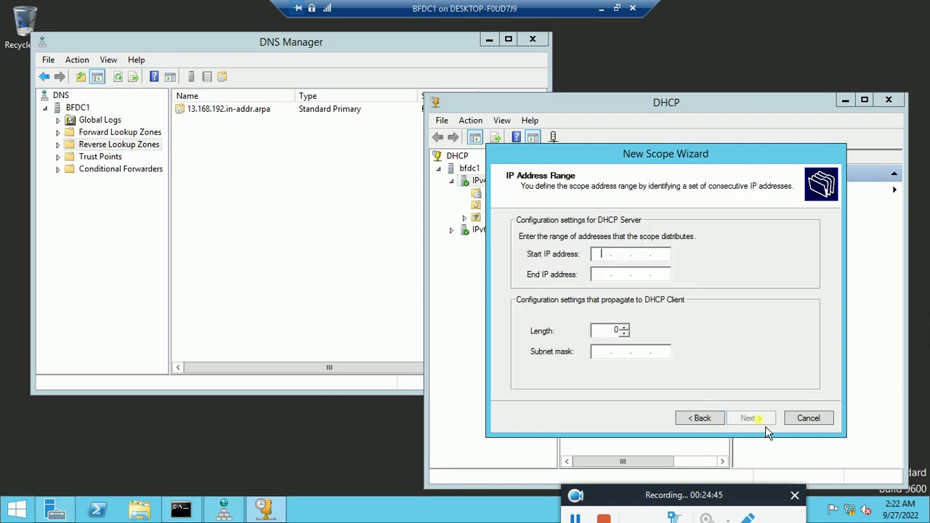
Step: Set the scope range 192.168.13.1 to 192.168.13.254 with mask 255.255.255.0
{"action": "type", "text": "192 . 168 . 13 ."}
{"action": "key", "text": "Tab"}
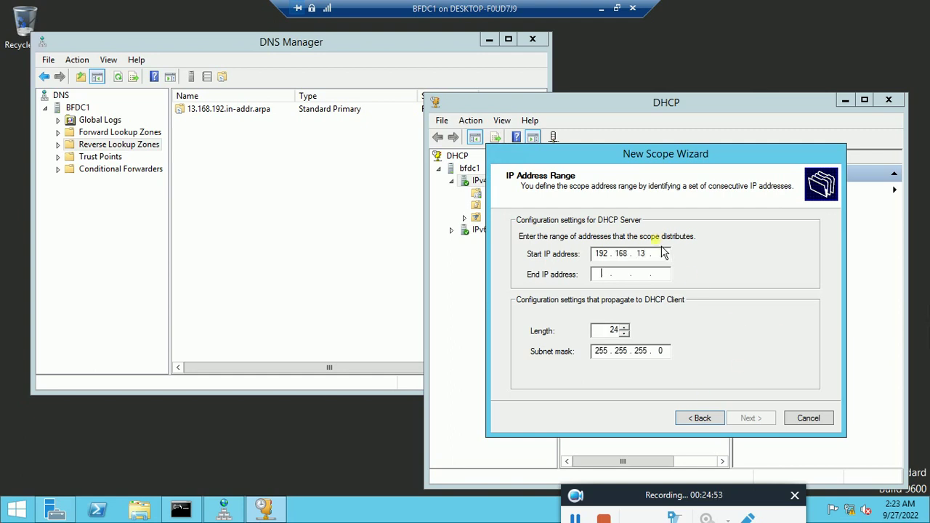
{"action": "type", "text": "1"}
{"action": "key", "text": "Tab"}
{"action": "type", "text": "192 . 168 . 13 . "}
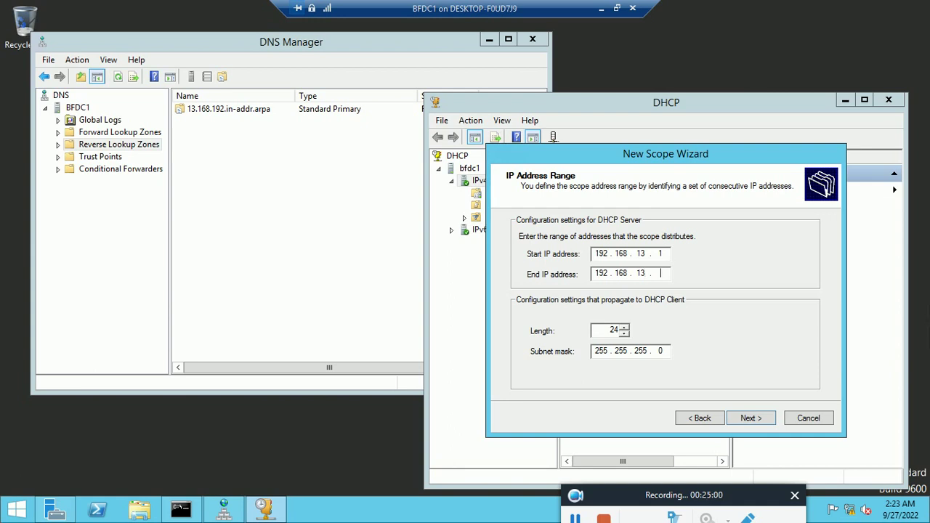
{"action": "type", "text": "254"}
{"action": "left_click", "coordinate": [751, 418]}
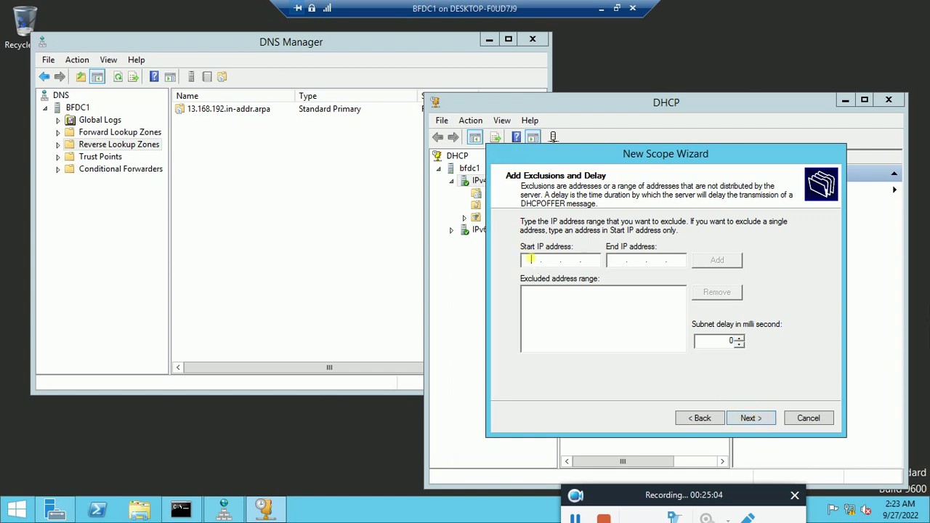
Step: Add an exclusion for 192.168.13.200 to 192.168.13.254 and continue to Lease Duration
{"action": "type", "text": "192.169.8"}
{"action": "key", "text": "BackSpace"}
{"action": "type", "text": "813.20019"}
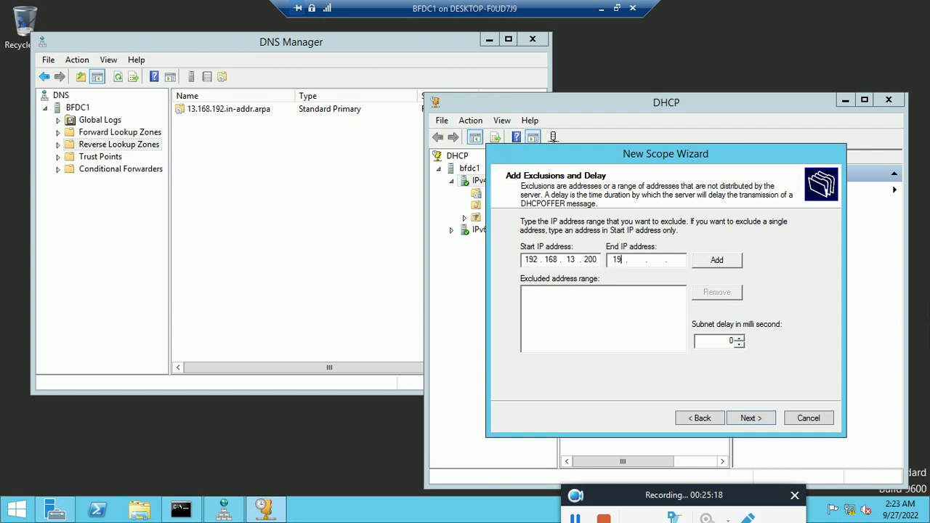
{"action": "type", "text": "216813"}
{"action": "type", "text": "254"}
{"action": "left_click", "coordinate": [723, 264]}
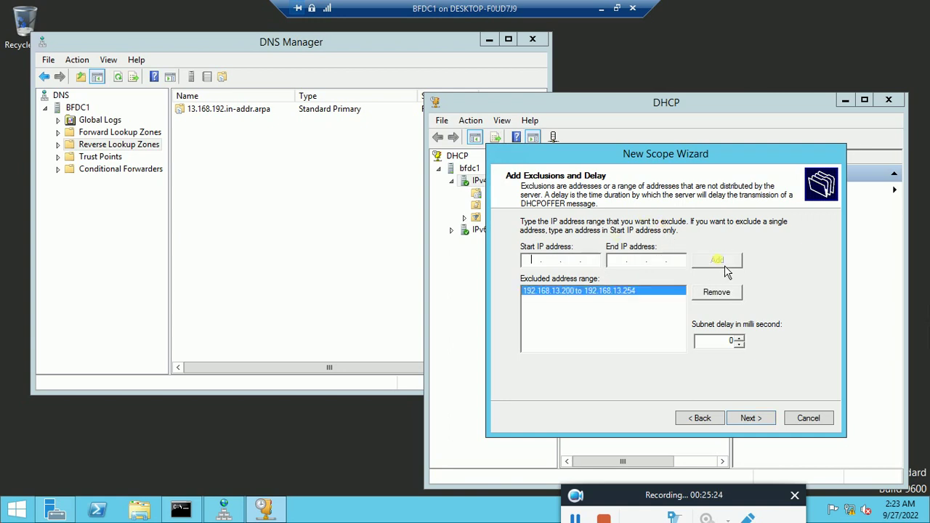
{"action": "left_click", "coordinate": [764, 425]}
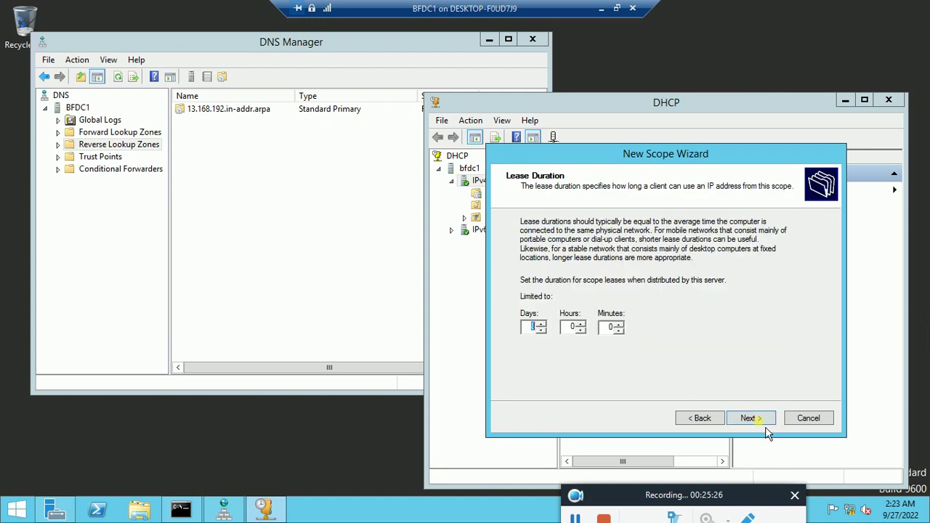
Step: Keep the default lease, choose to configure options now, and add router 192.168.13.206 as the default gateway
{"action": "left_click", "coordinate": [766, 427]}
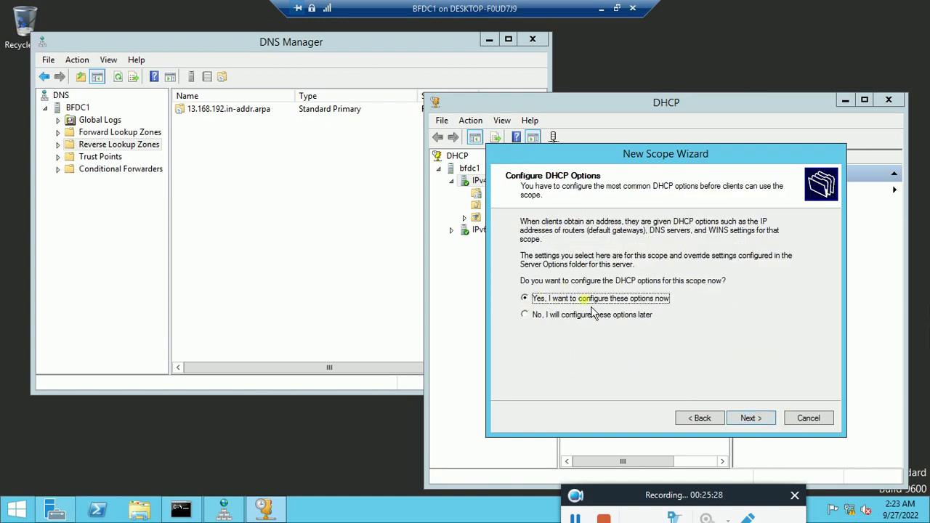
{"action": "left_click", "coordinate": [751, 419]}
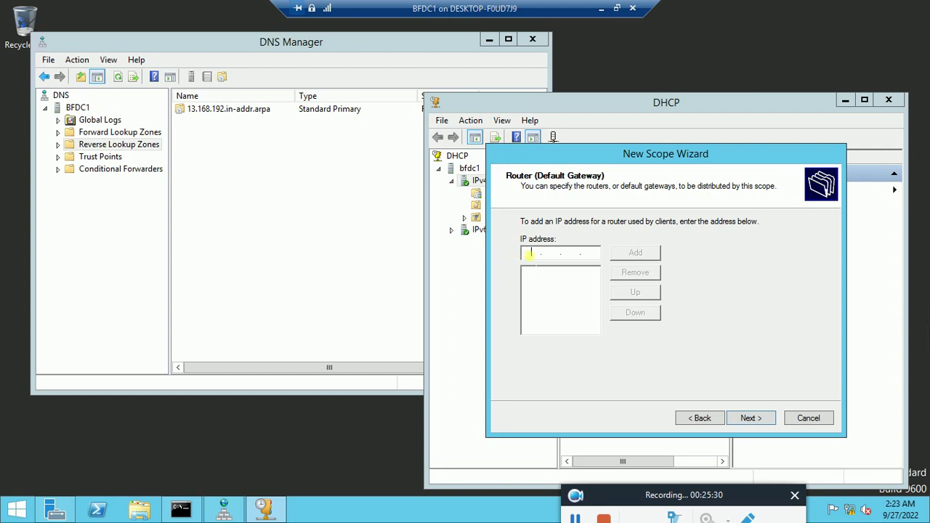
{"action": "type", "text": "192 . 168 . 13 . 206"}
{"action": "left_click", "coordinate": [631, 252]}
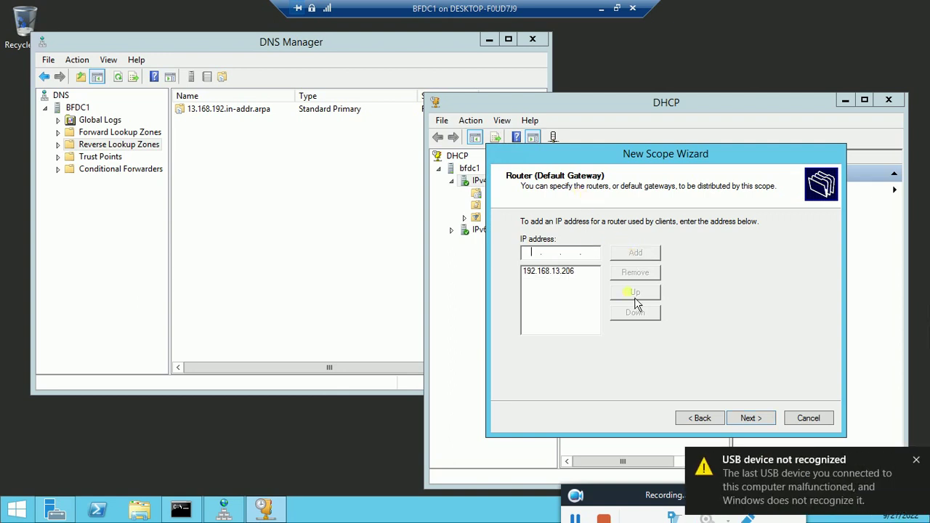
{"action": "left_click", "coordinate": [769, 432]}
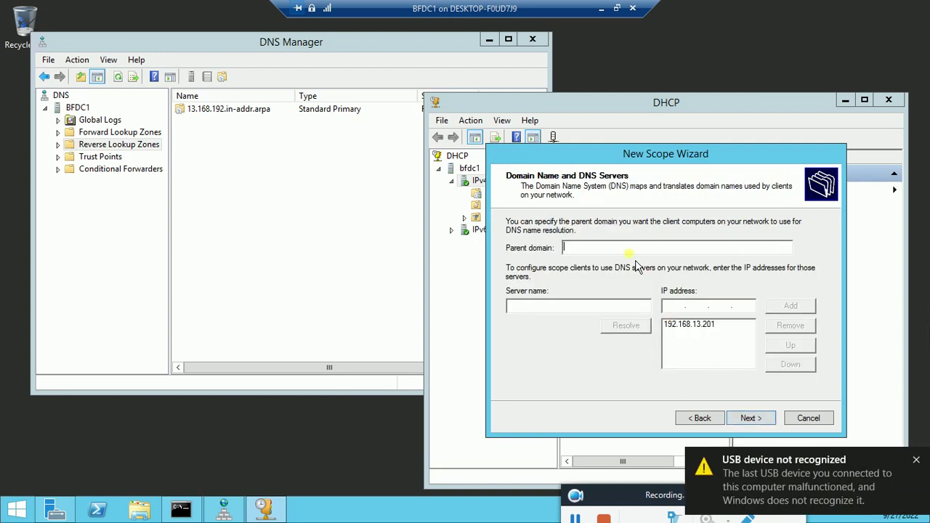
Step: Check the humblethyself.com forward lookup zone in DNS Manager
{"action": "left_click", "coordinate": [109, 144]}
{"action": "left_click", "coordinate": [58, 132]}
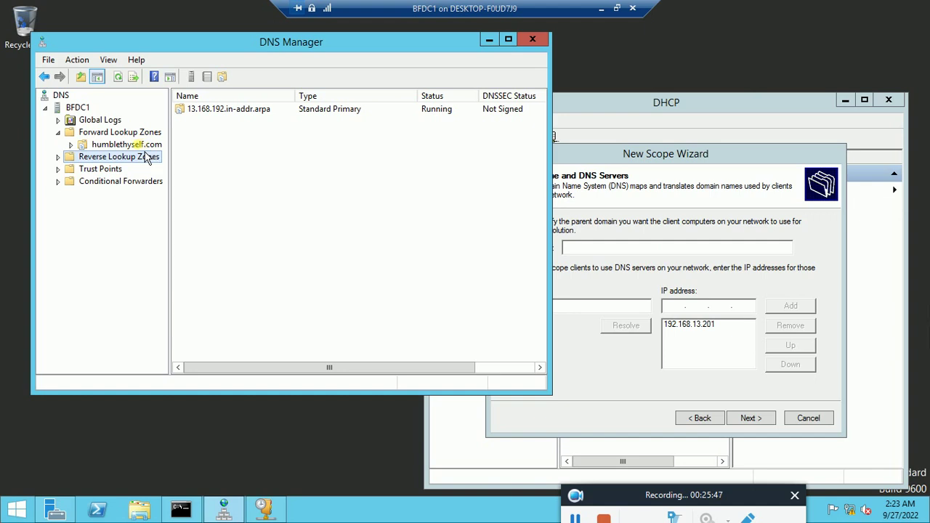
{"action": "left_click", "coordinate": [135, 144]}
{"action": "left_click", "coordinate": [657, 271]}
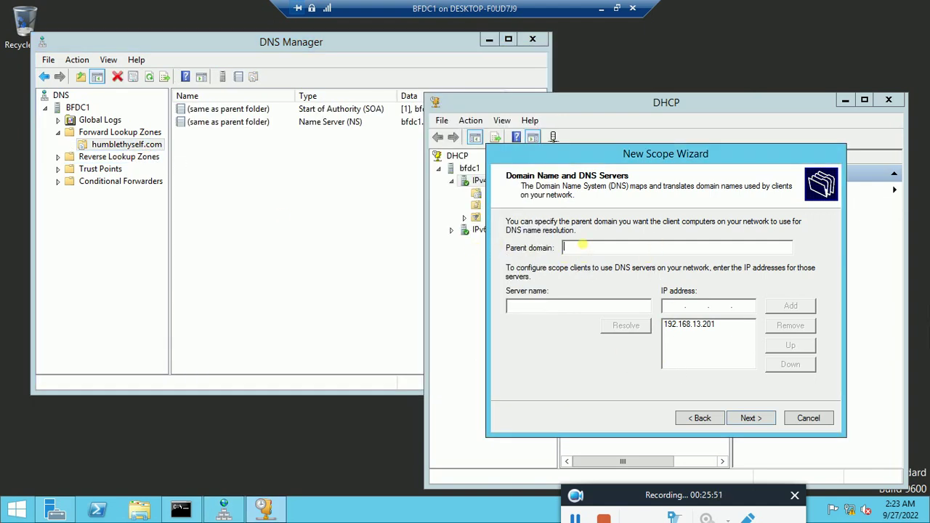
Step: Enter parent domain humblethyself.com and resolve BFDC1, adding 192.168.13.201 as the DNS server
{"action": "type", "text": "humblethyself.com"}
{"action": "left_click", "coordinate": [543, 306]}
{"action": "type", "text": "BF"}
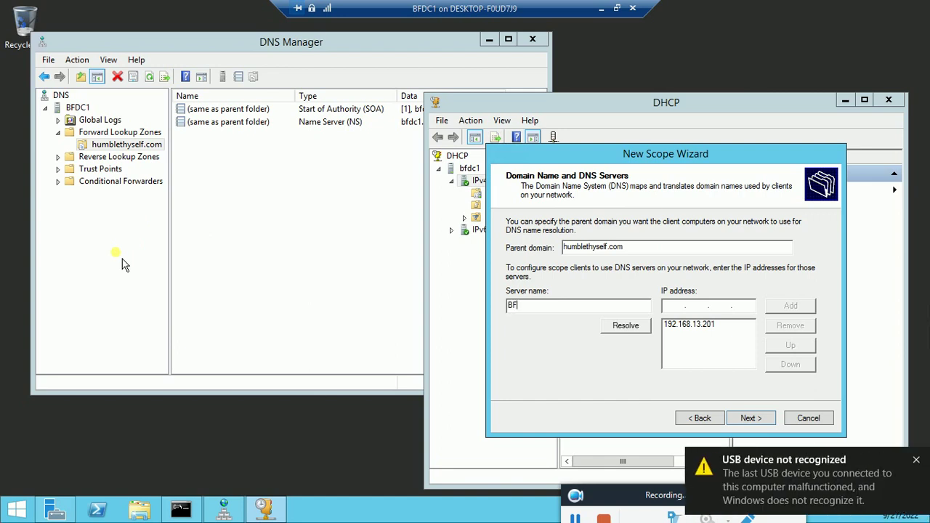
{"action": "type", "text": "DC1"}
{"action": "left_click", "coordinate": [630, 337]}
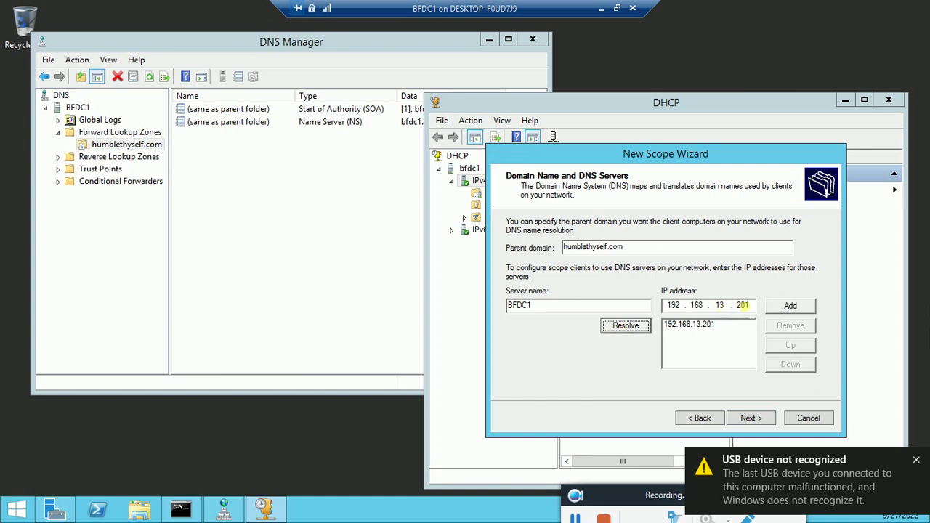
{"action": "left_click", "coordinate": [797, 314]}
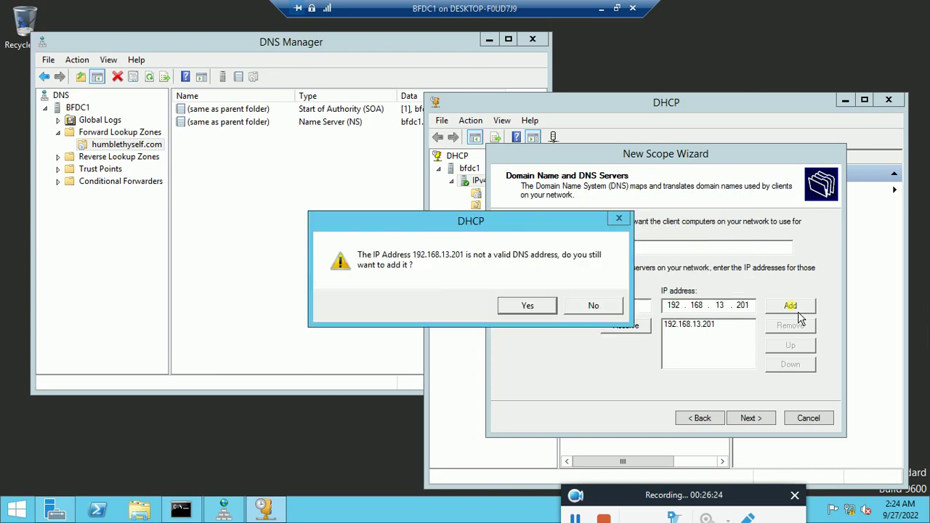
Step: Accept the DNS warning and add BFDC1 (192.168.13.201) as the WINS server
{"action": "left_click", "coordinate": [528, 306]}
{"action": "left_click", "coordinate": [763, 422]}
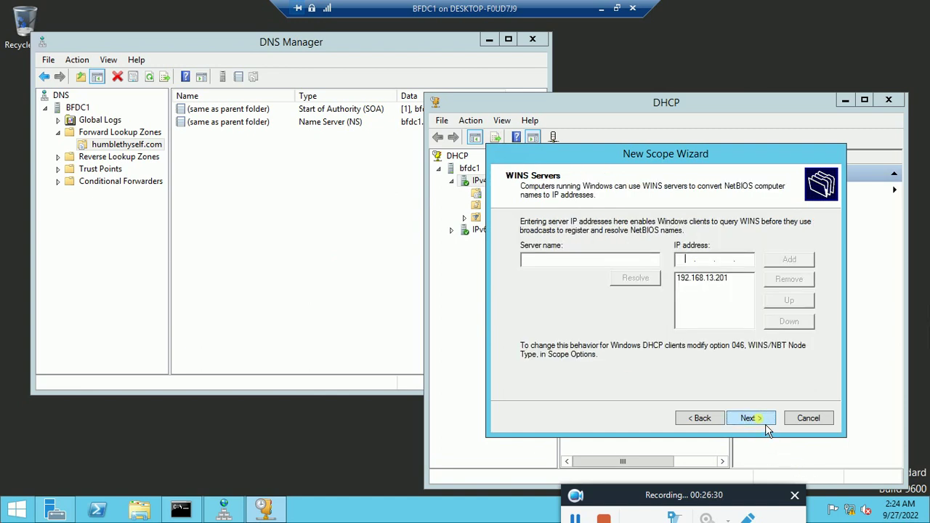
{"action": "left_click", "coordinate": [556, 261]}
{"action": "type", "text": "BFDC1"}
{"action": "left_click", "coordinate": [635, 278]}
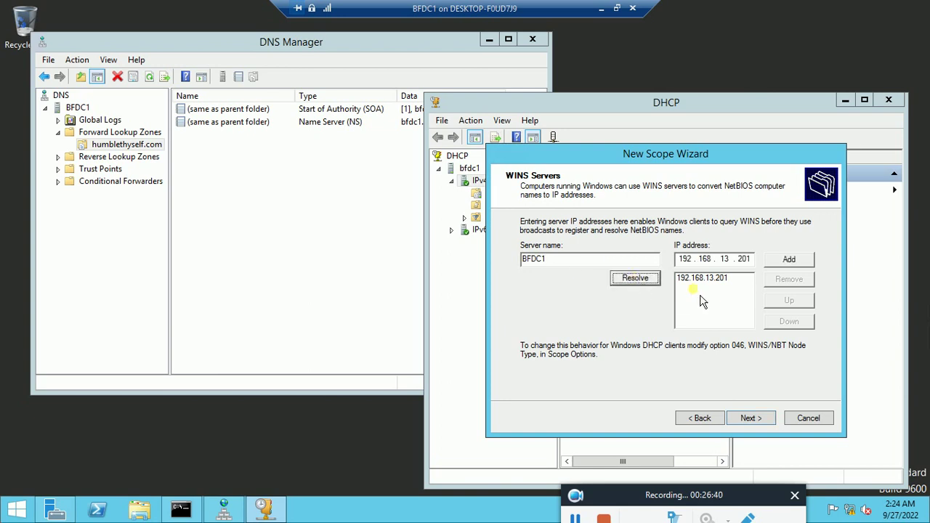
{"action": "left_click", "coordinate": [792, 261]}
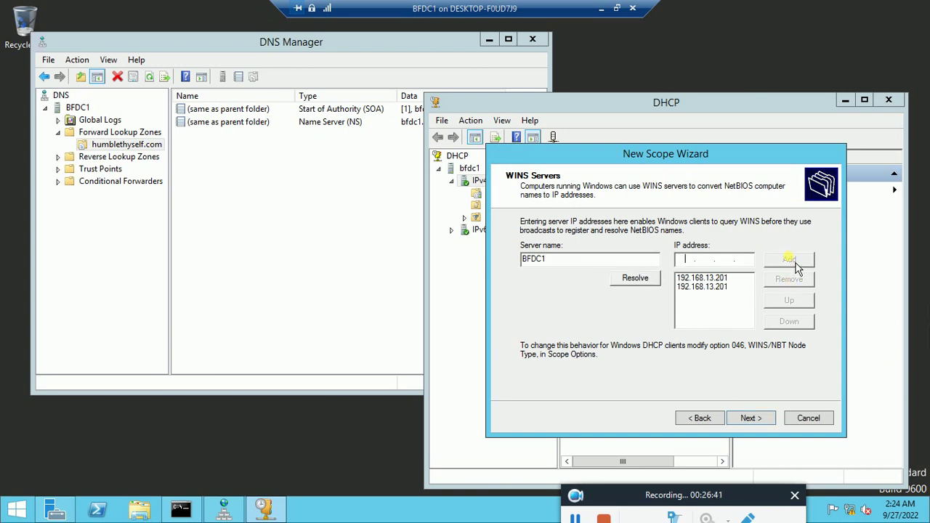
Step: Choose to activate the scope and complete the New Scope Wizard
{"action": "left_click", "coordinate": [765, 425]}
{"action": "left_click", "coordinate": [767, 421]}
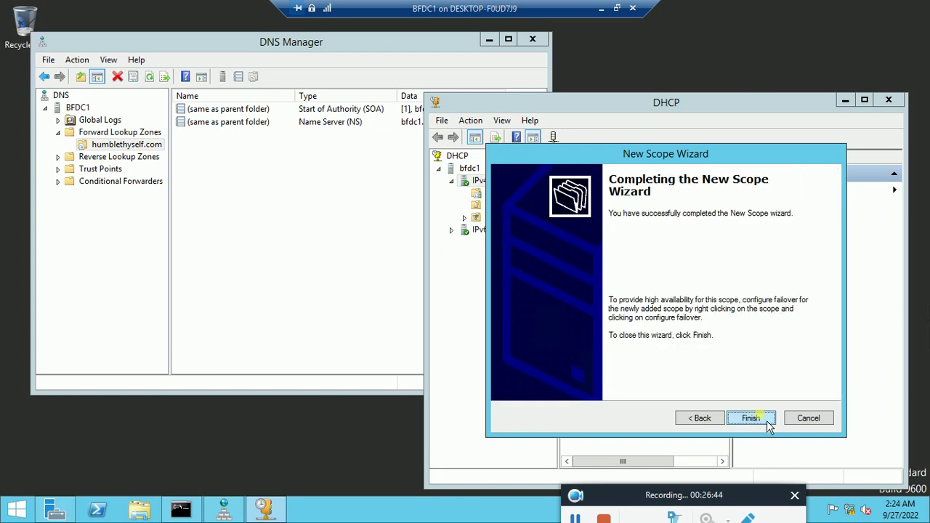
{"action": "left_click", "coordinate": [766, 421]}
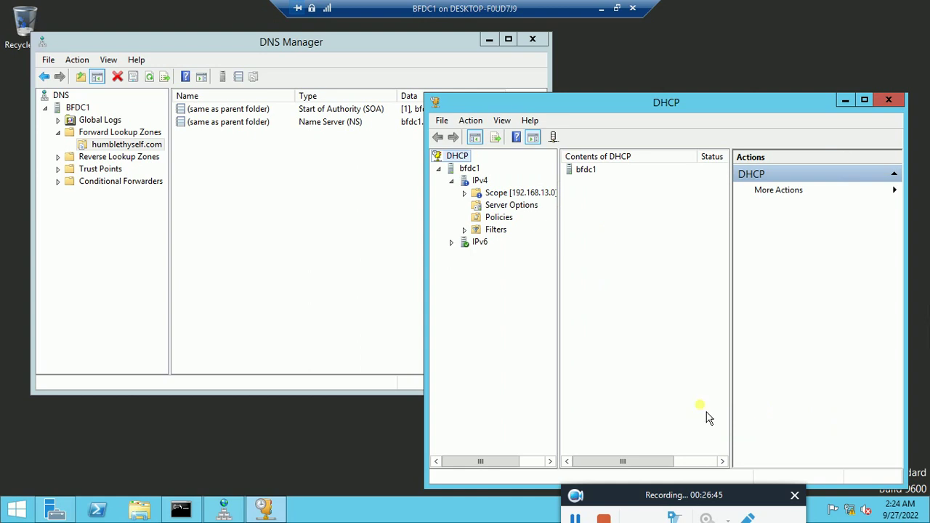
Step: Select the IPv4 node to list Scope [192.168.13.0] BF Scope1
{"action": "left_click", "coordinate": [484, 182]}
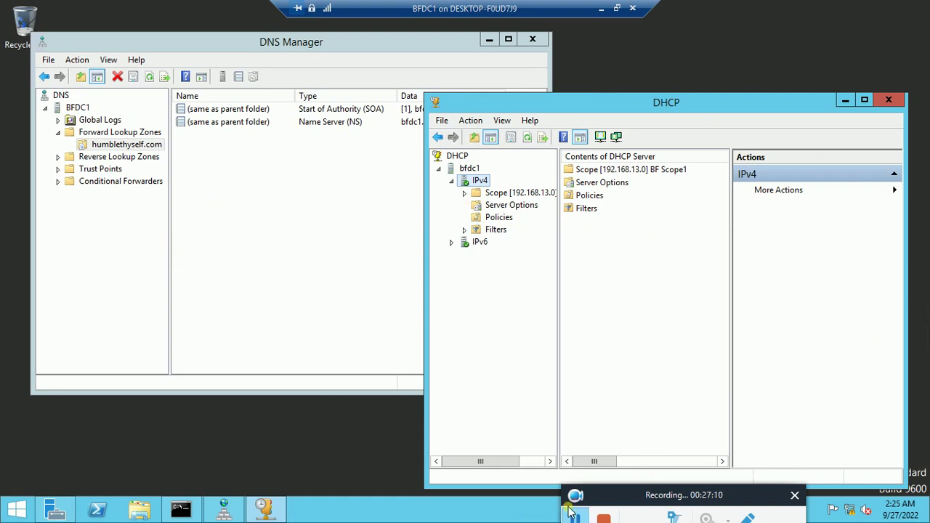
Step: Restart BFDC1 from the Start context menu, giving Security issue (Planned) as the reason
{"action": "right_click", "coordinate": [26, 511]}
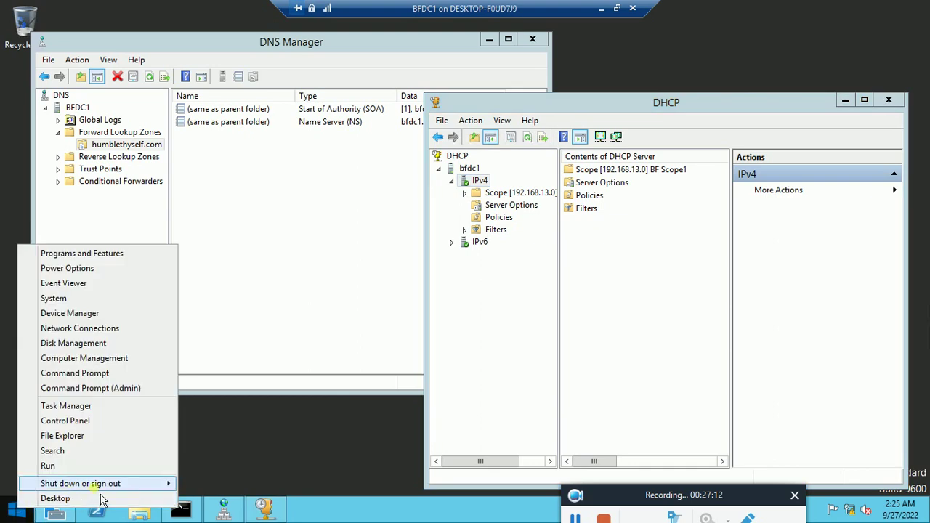
{"action": "mouse_move", "coordinate": [102, 484]}
{"action": "left_click", "coordinate": [223, 487]}
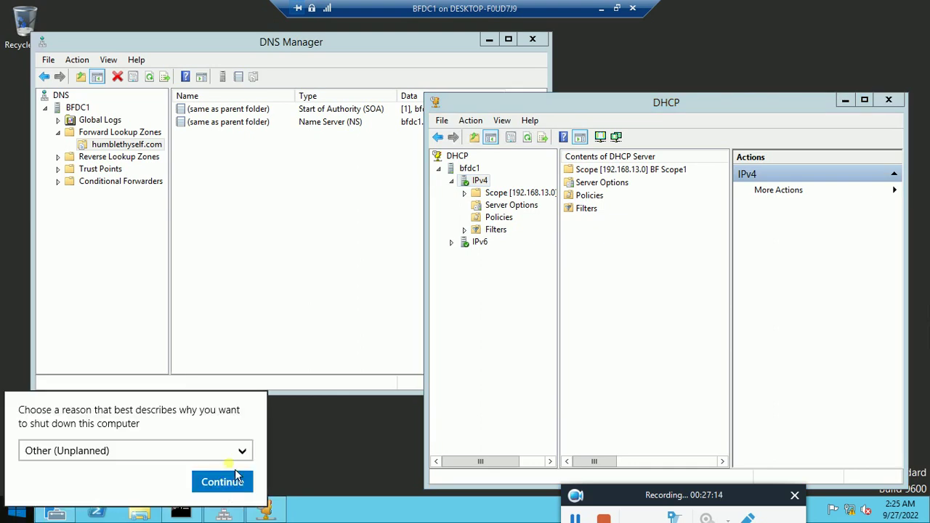
{"action": "left_click", "coordinate": [244, 449]}
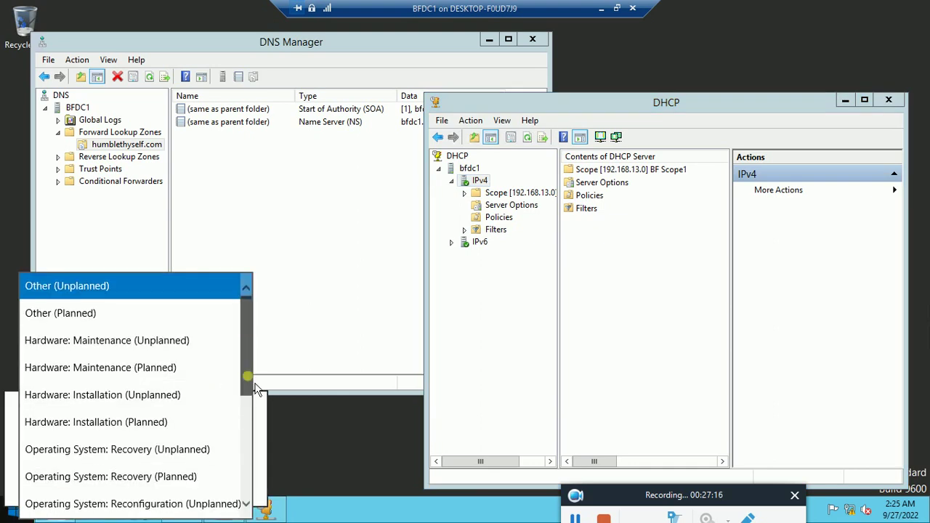
{"action": "left_click_drag", "start_coordinate": [256, 389], "coordinate": [257, 493]}
{"action": "left_click", "coordinate": [112, 478]}
{"action": "left_click", "coordinate": [218, 486]}
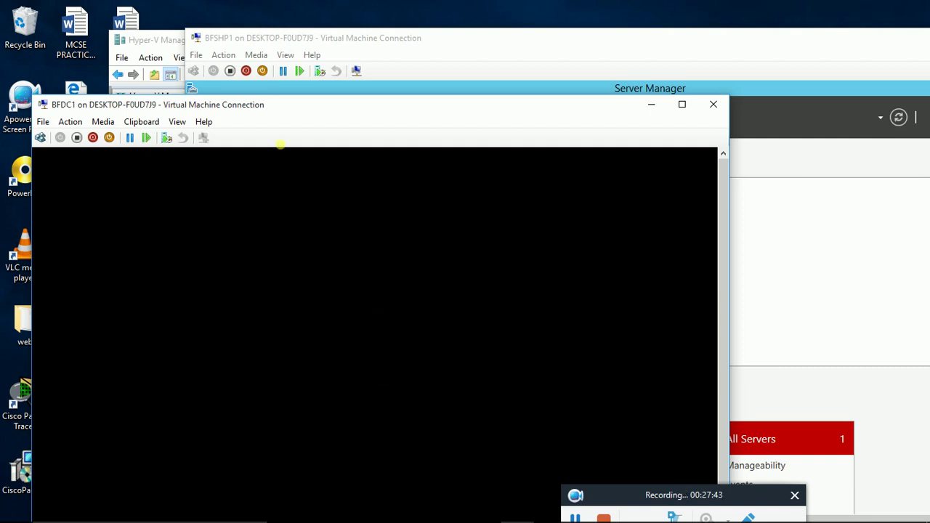
Step: Sign back in to BFDC1 as Administrator, re-entering the password after a typo
{"action": "left_click_drag", "start_coordinate": [303, 106], "coordinate": [287, 68]}
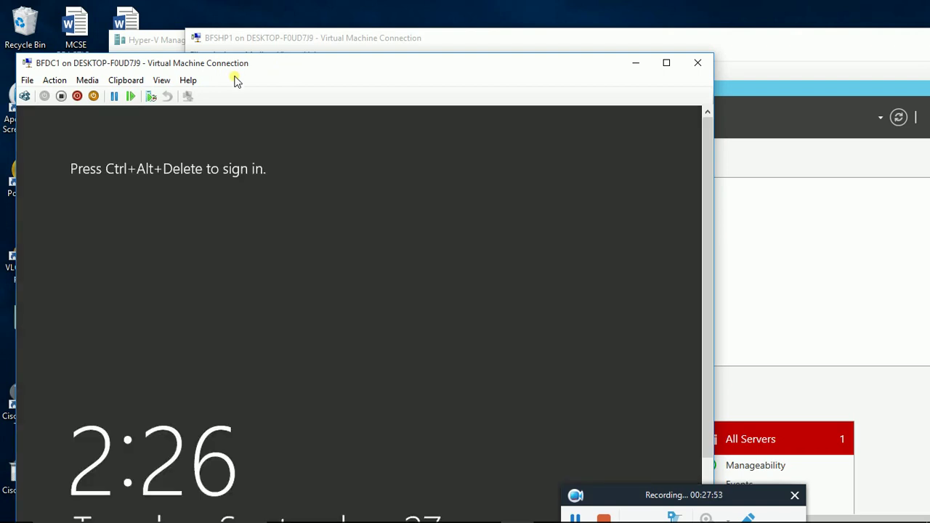
{"action": "left_click", "coordinate": [25, 97]}
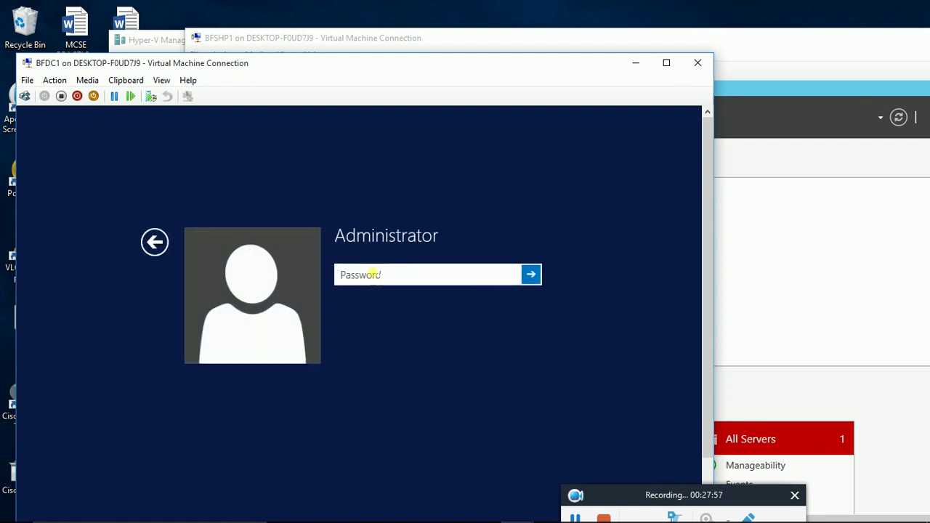
{"action": "type", "text": "Pa$$w0r"}
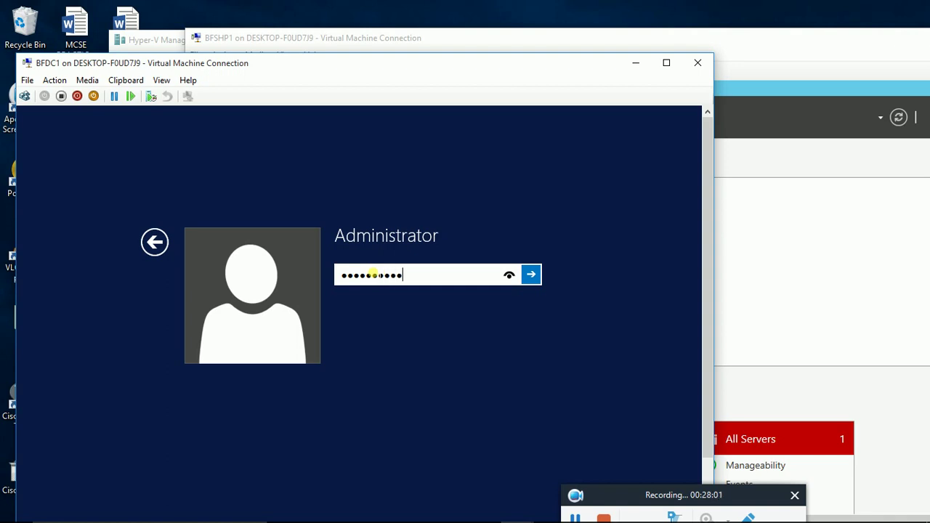
{"action": "key", "text": "Return"}
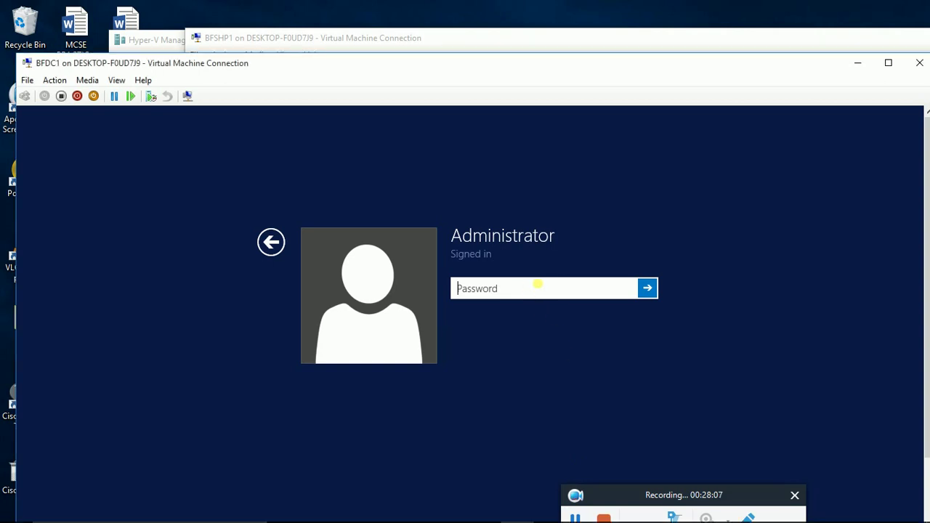
{"action": "type", "text": "Pa$$w0rd"}
{"action": "key", "text": "Return"}
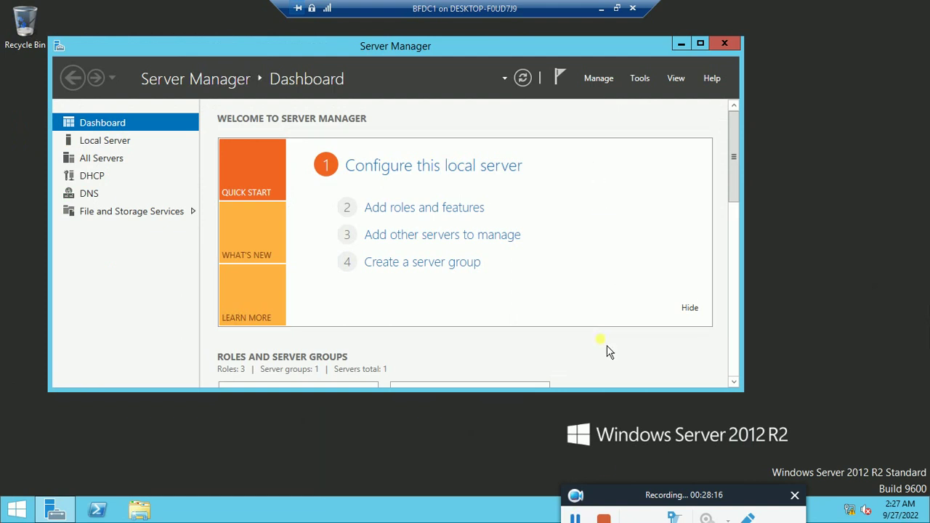
Step: Start a role-based Add Roles and Features install targeting BFDC1
{"action": "left_click", "coordinate": [604, 81]}
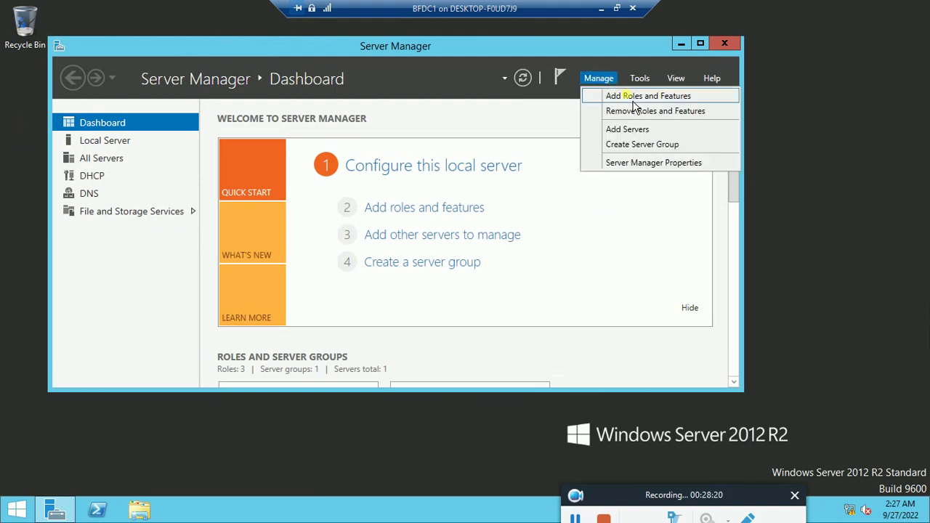
{"action": "left_click", "coordinate": [631, 98]}
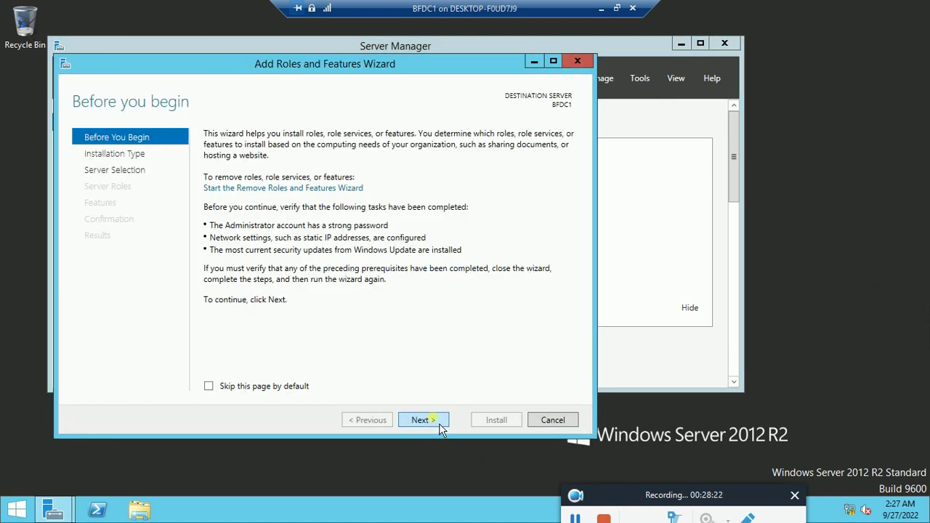
{"action": "left_click", "coordinate": [430, 421]}
{"action": "left_click", "coordinate": [430, 421]}
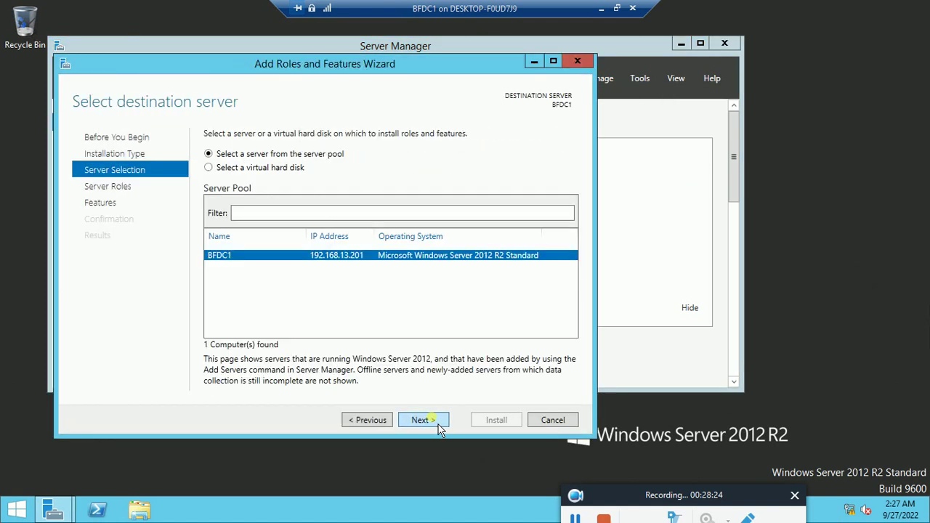
{"action": "left_click", "coordinate": [436, 421]}
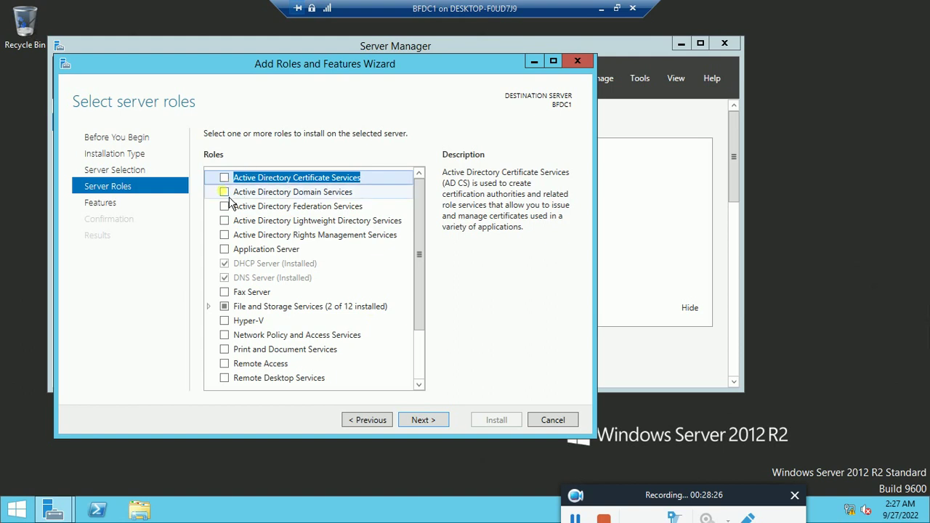
Step: Select Active Directory Domain Services with its management features and begin installation
{"action": "left_click", "coordinate": [223, 192]}
{"action": "left_click", "coordinate": [365, 366]}
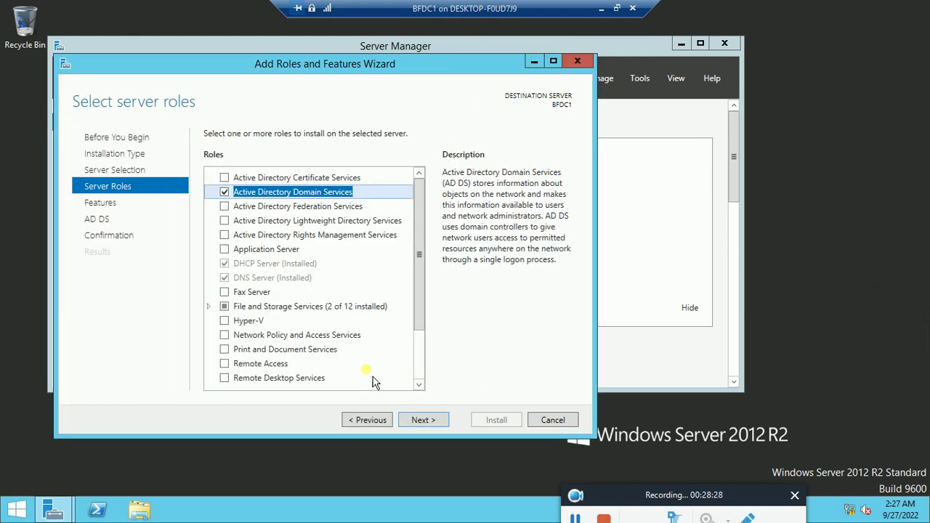
{"action": "left_click", "coordinate": [442, 424]}
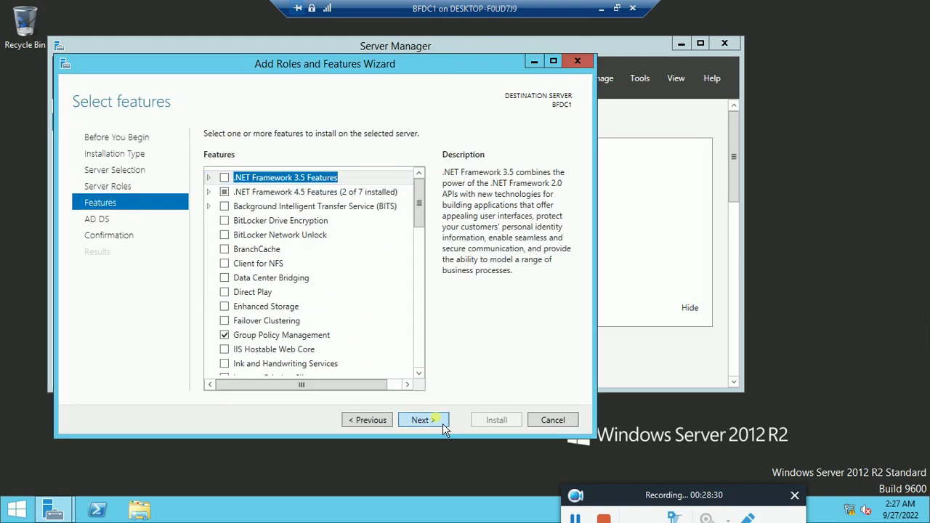
{"action": "left_click", "coordinate": [443, 424]}
{"action": "left_click", "coordinate": [443, 425]}
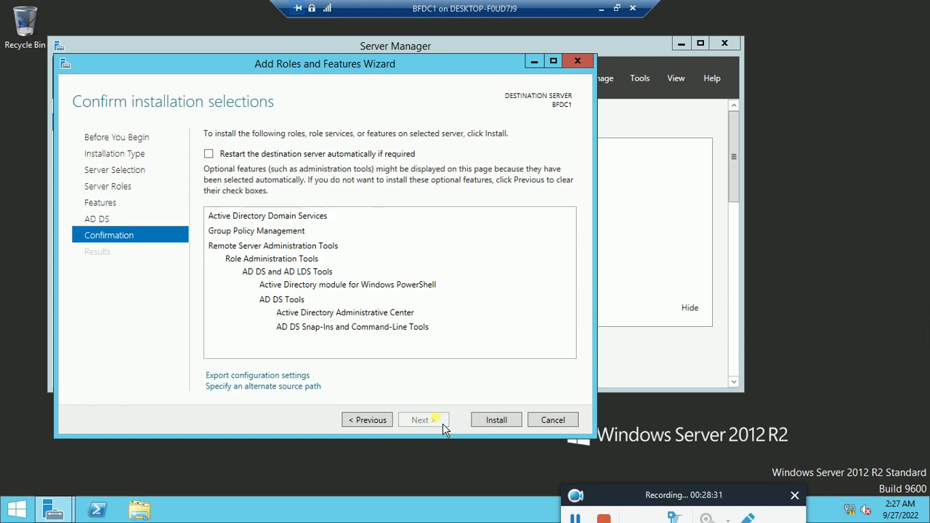
{"action": "left_click", "coordinate": [508, 430]}
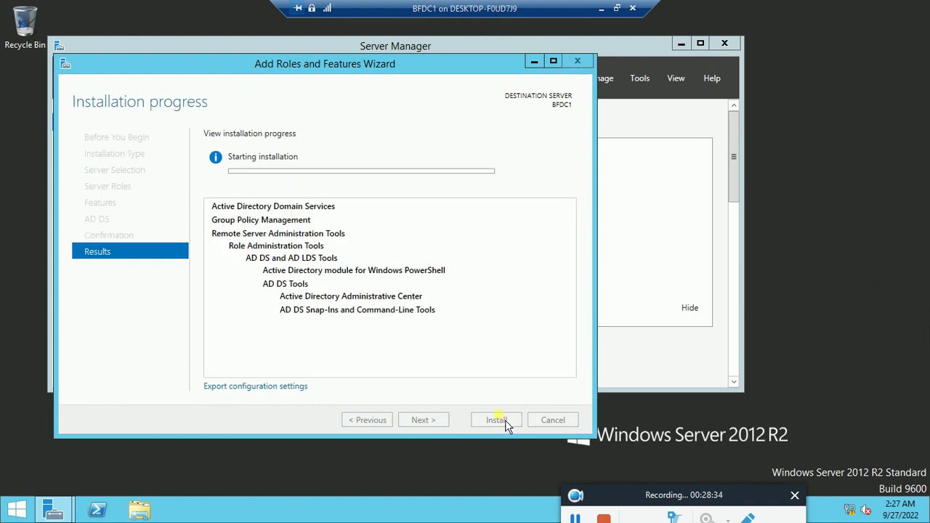